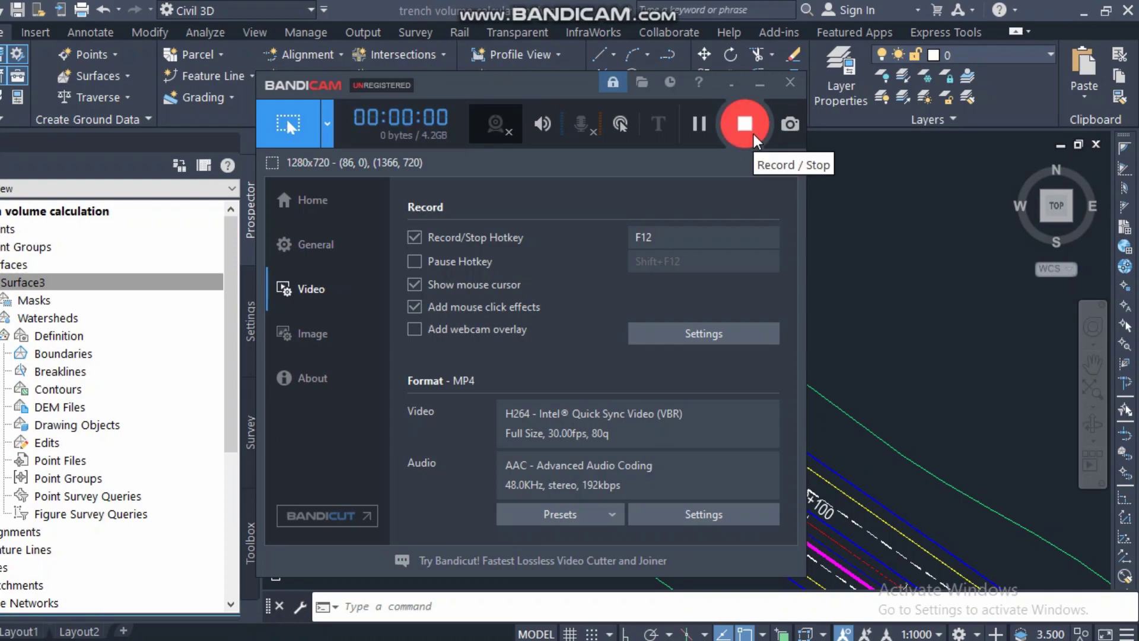
# Examine the road plan and the trench cross-section detail with its depth dimensions
pyautogui.click(761, 90)
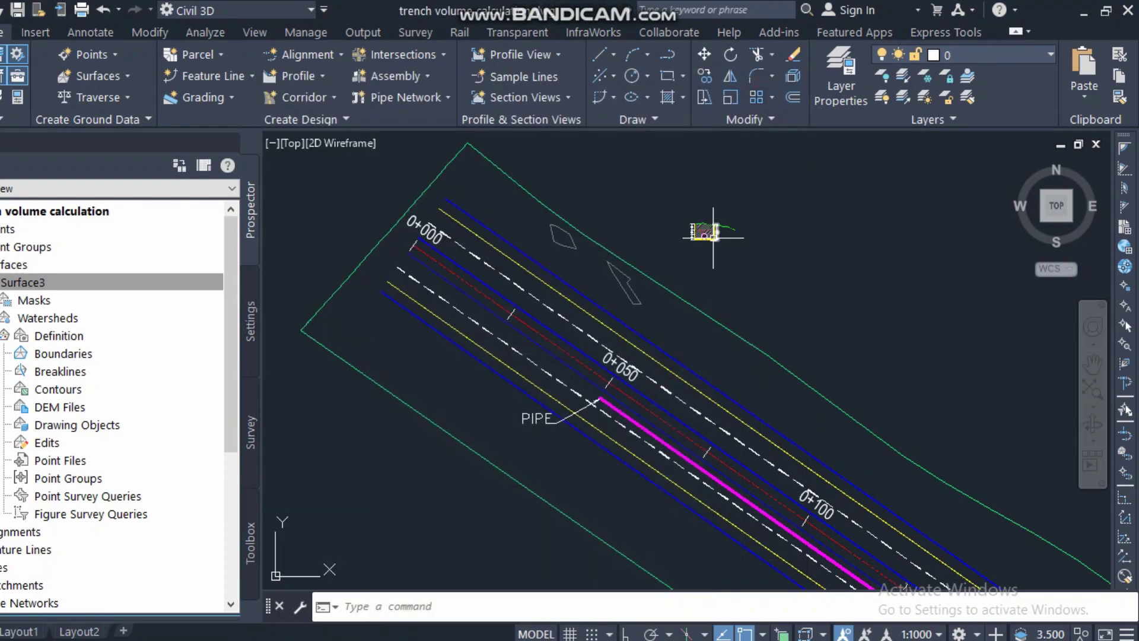
pyautogui.scroll(-1, 552, 279)
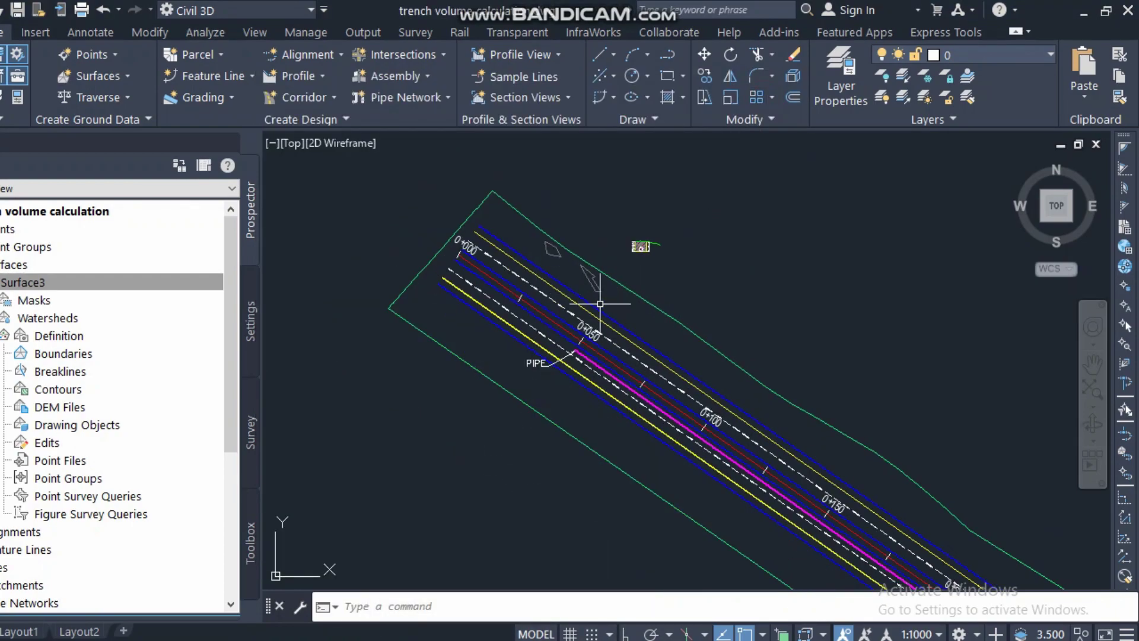
pyautogui.scroll(-1, 588, 303)
pyautogui.scroll(4, 436, 239)
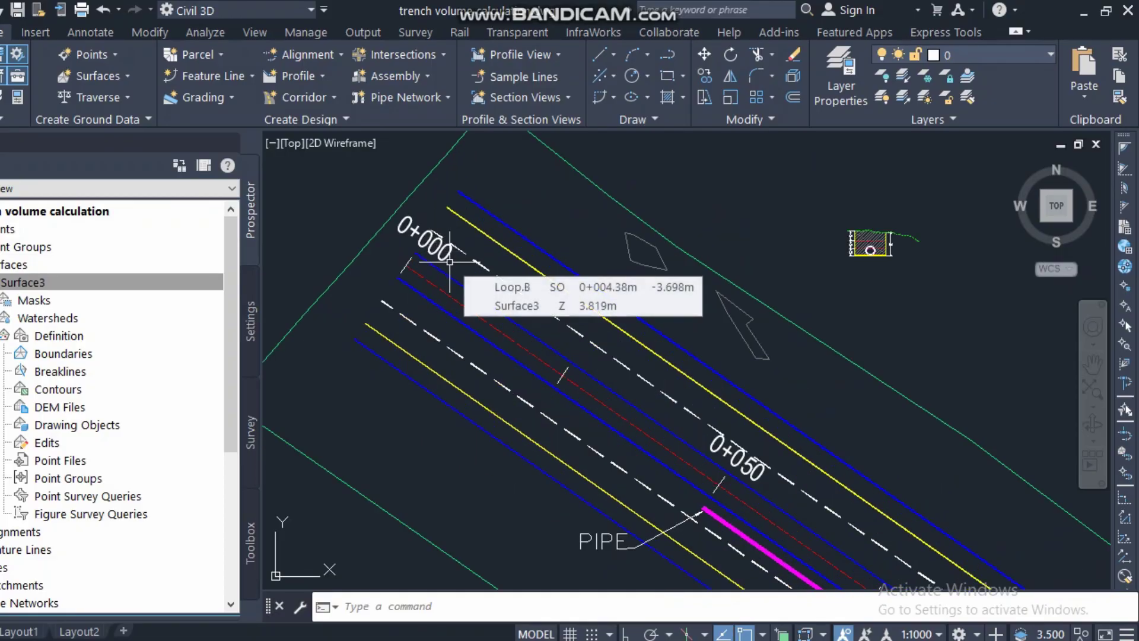
pyautogui.scroll(-1, 456, 285)
pyautogui.scroll(-1, 633, 327)
pyautogui.scroll(9, 634, 327)
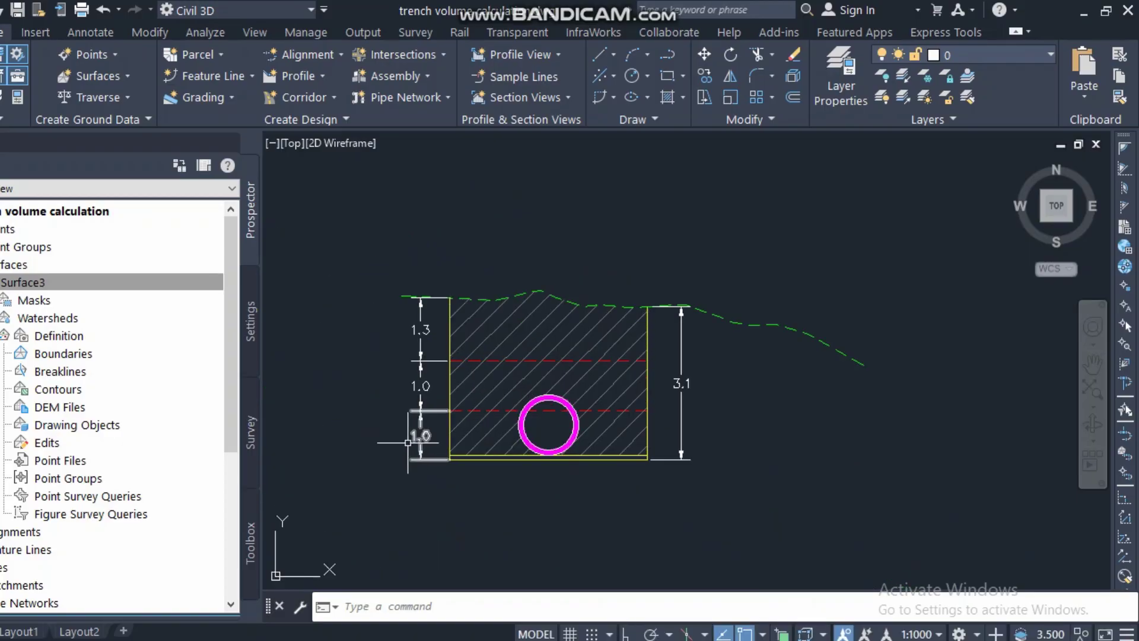
pyautogui.scroll(2, 408, 443)
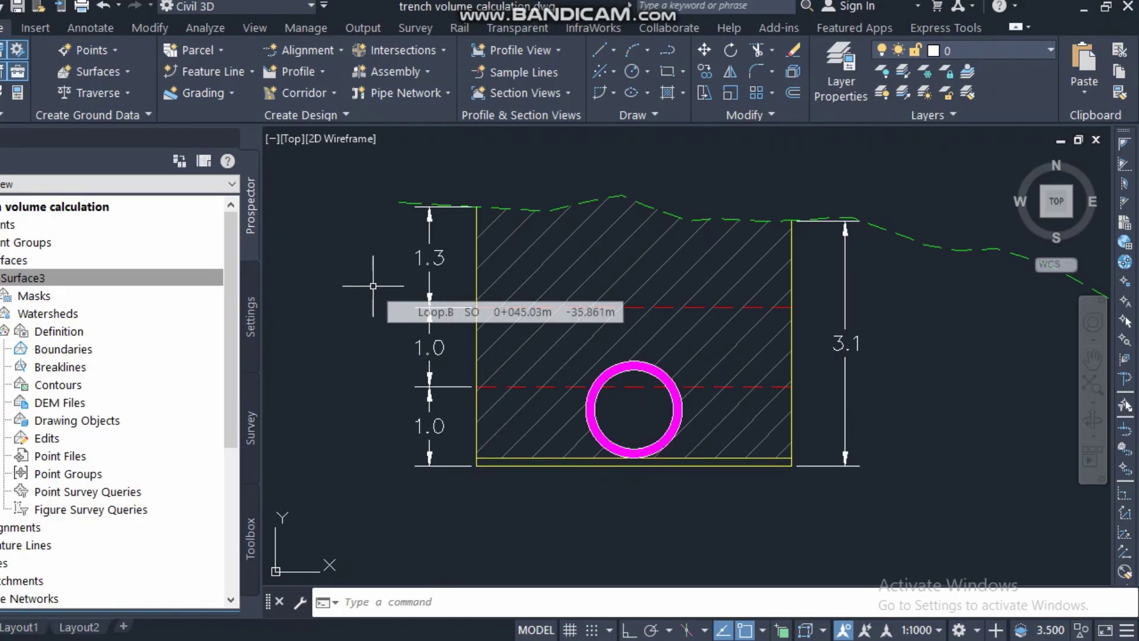
# Examine the magenta pipe line in the road plan from its labelled start to its far end
pyautogui.scroll(-8, 517, 288)
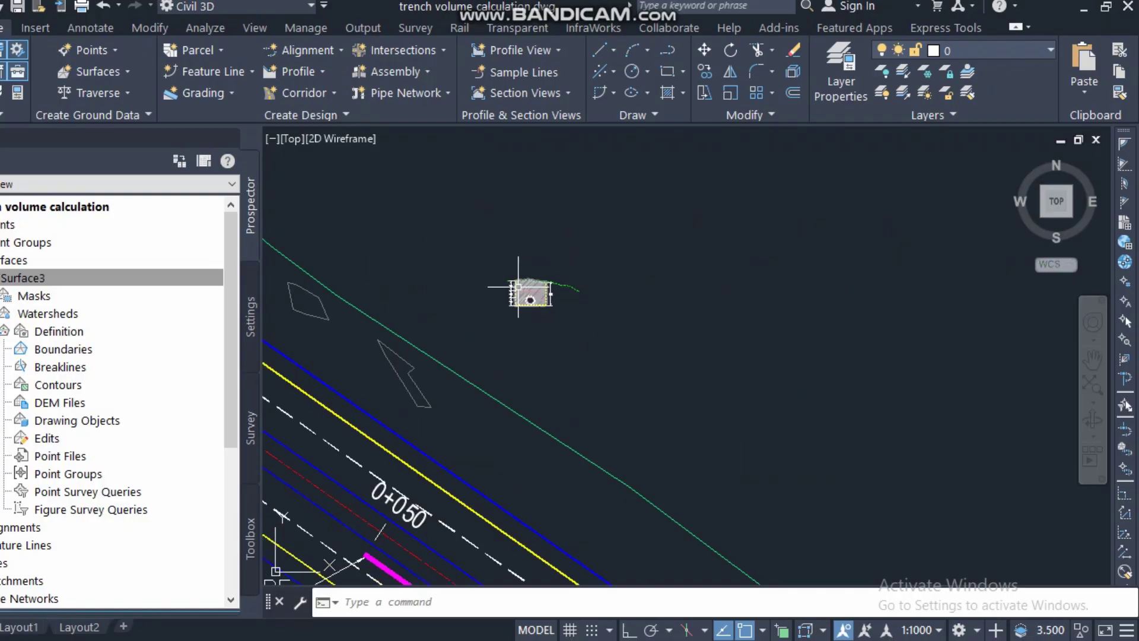
pyautogui.scroll(-3, 555, 279)
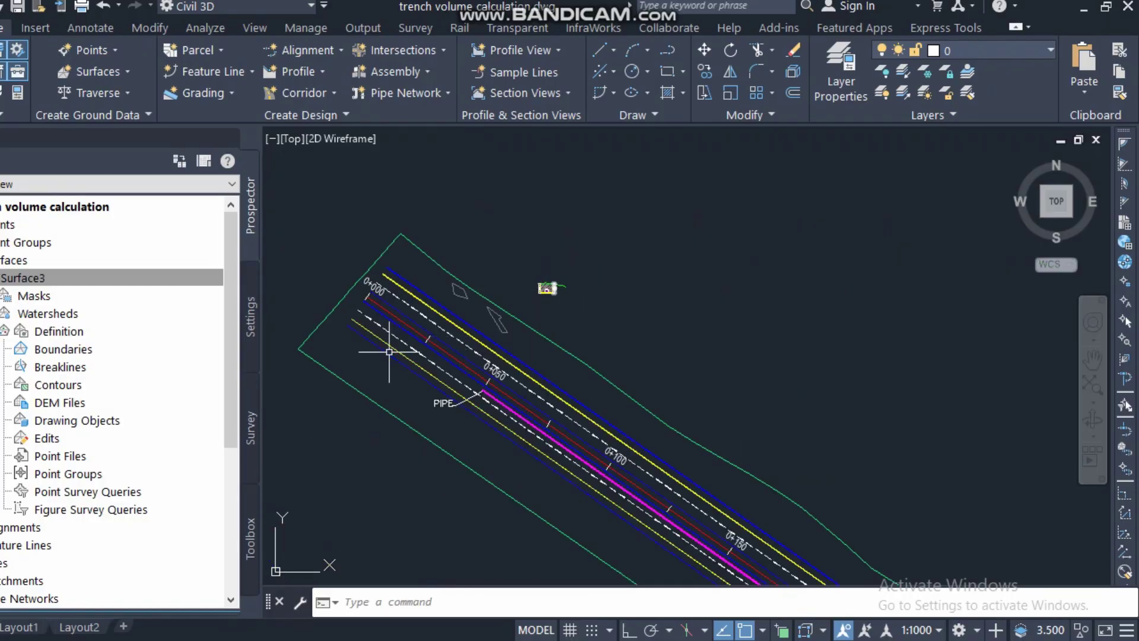
pyautogui.scroll(3, 389, 351)
pyautogui.scroll(1, 473, 245)
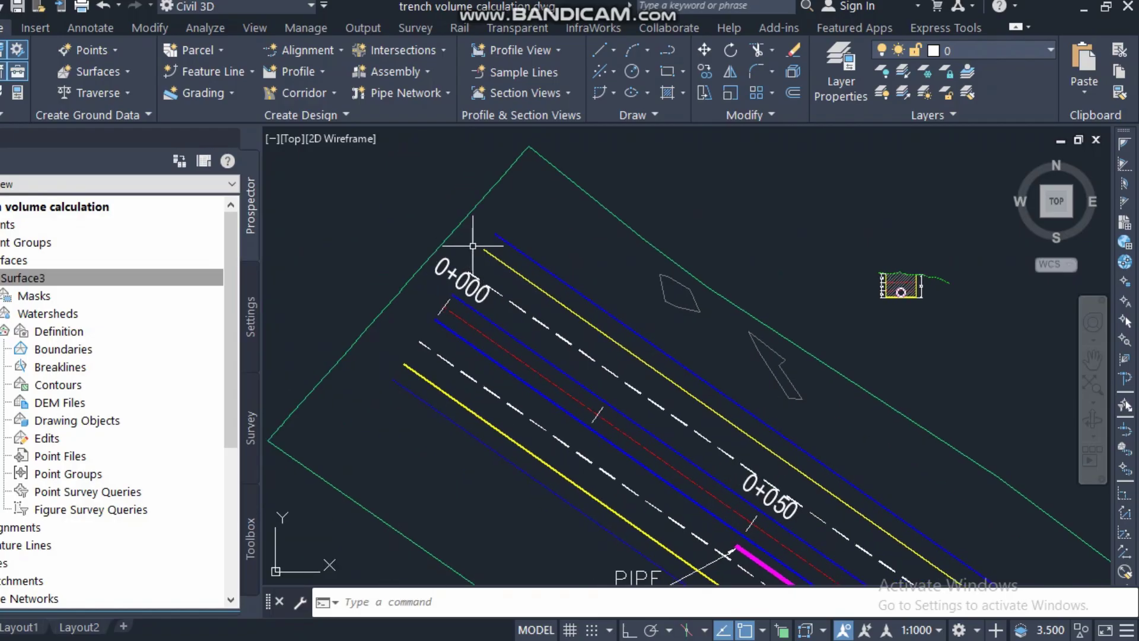
pyautogui.scroll(3, 526, 386)
pyautogui.scroll(-1, 547, 328)
pyautogui.moveTo(633, 394); pyautogui.dragTo(396, 255, button='middle')
pyautogui.scroll(-2, 623, 437)
pyautogui.scroll(2, 614, 461)
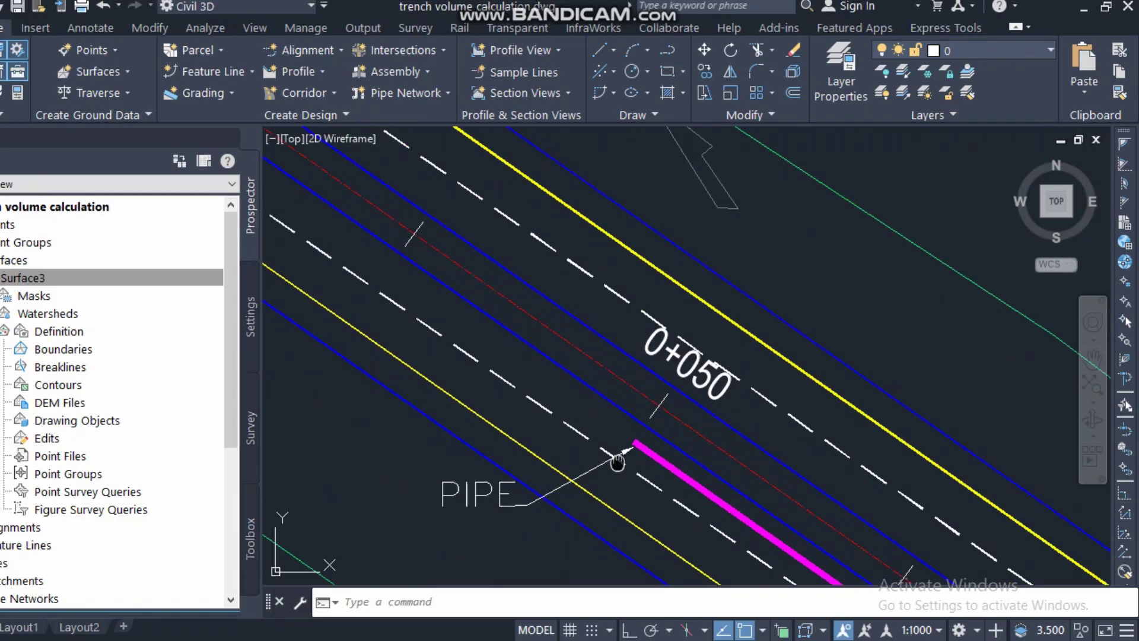
pyautogui.moveTo(617, 462); pyautogui.dragTo(589, 410, button='middle')
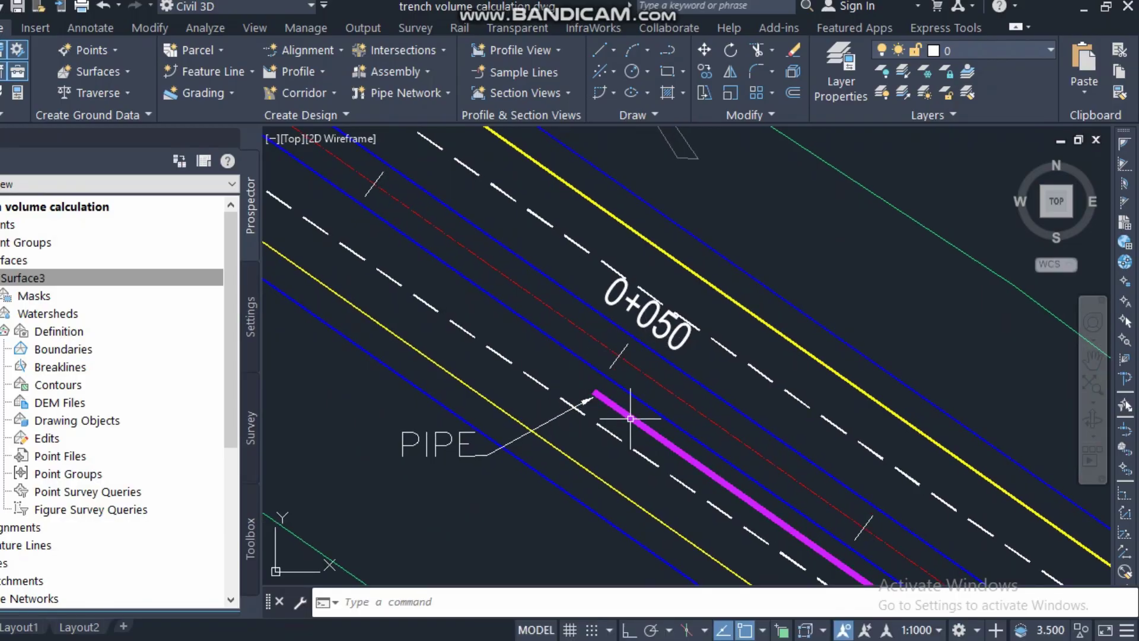
pyautogui.scroll(-3, 533, 348)
pyautogui.scroll(1, 521, 344)
pyautogui.scroll(3, 595, 404)
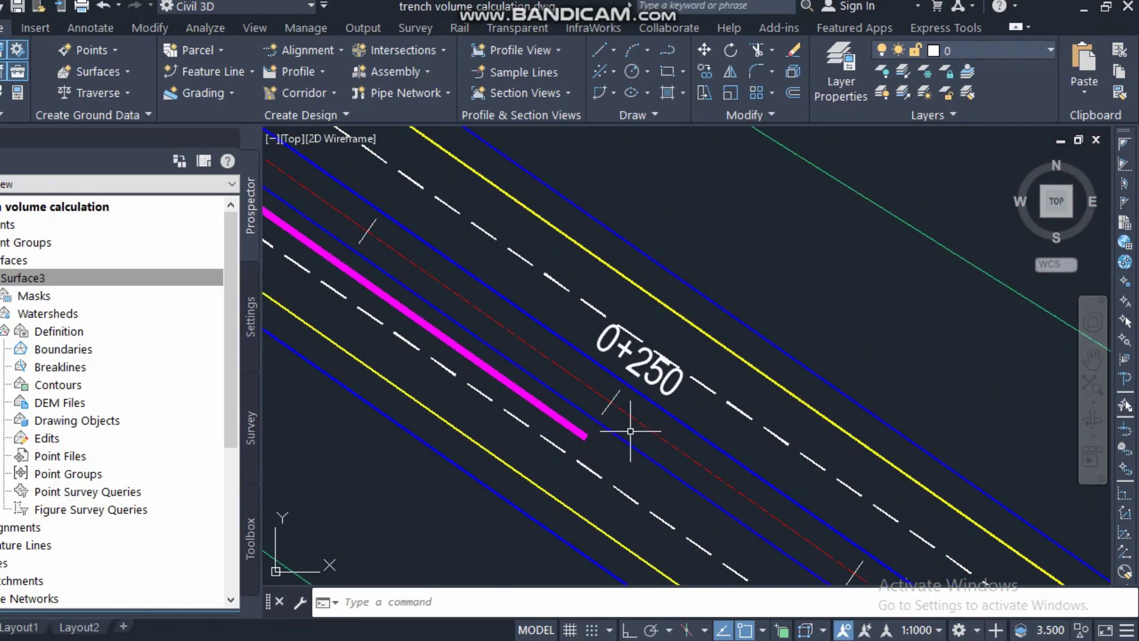
# Examine the Loop.B profile view, comparing the pipe's station and elevation labels with the existing ground line
pyautogui.scroll(-3, 650, 438)
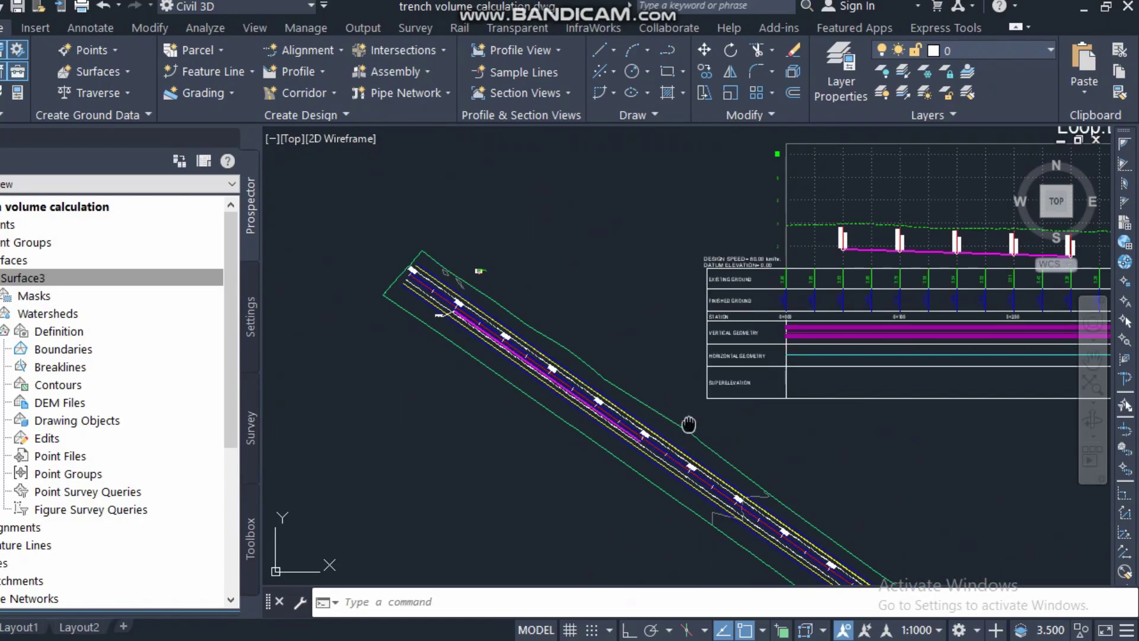
pyautogui.scroll(1, 687, 427)
pyautogui.moveTo(651, 412); pyautogui.dragTo(577, 410, button='middle')
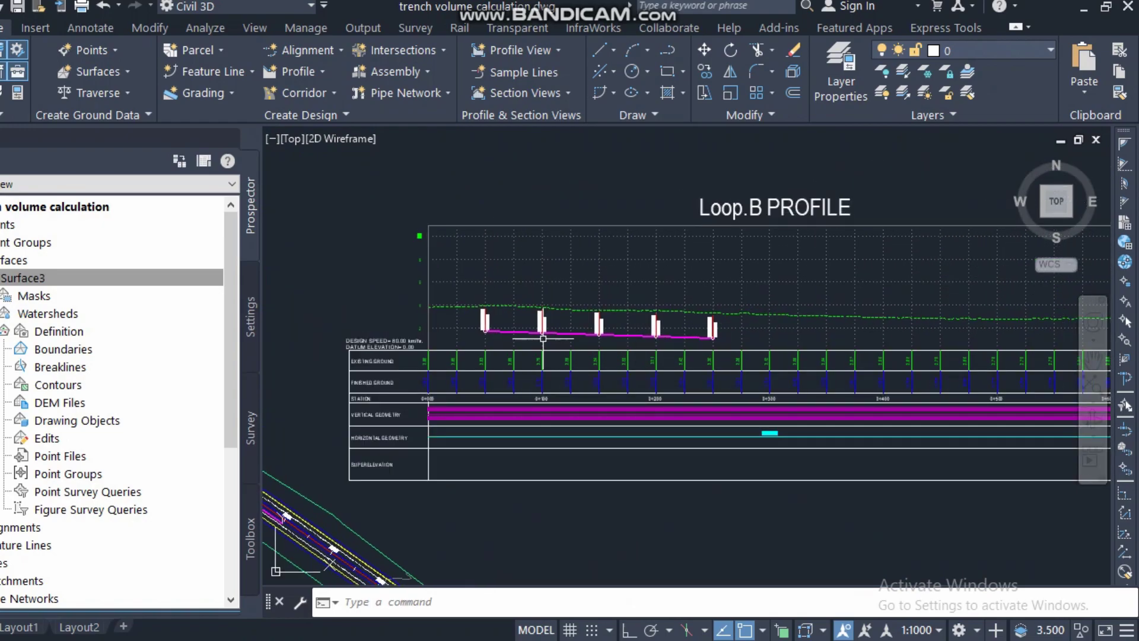
pyautogui.scroll(3, 477, 325)
pyautogui.scroll(3, 477, 325)
pyautogui.scroll(-3, 543, 373)
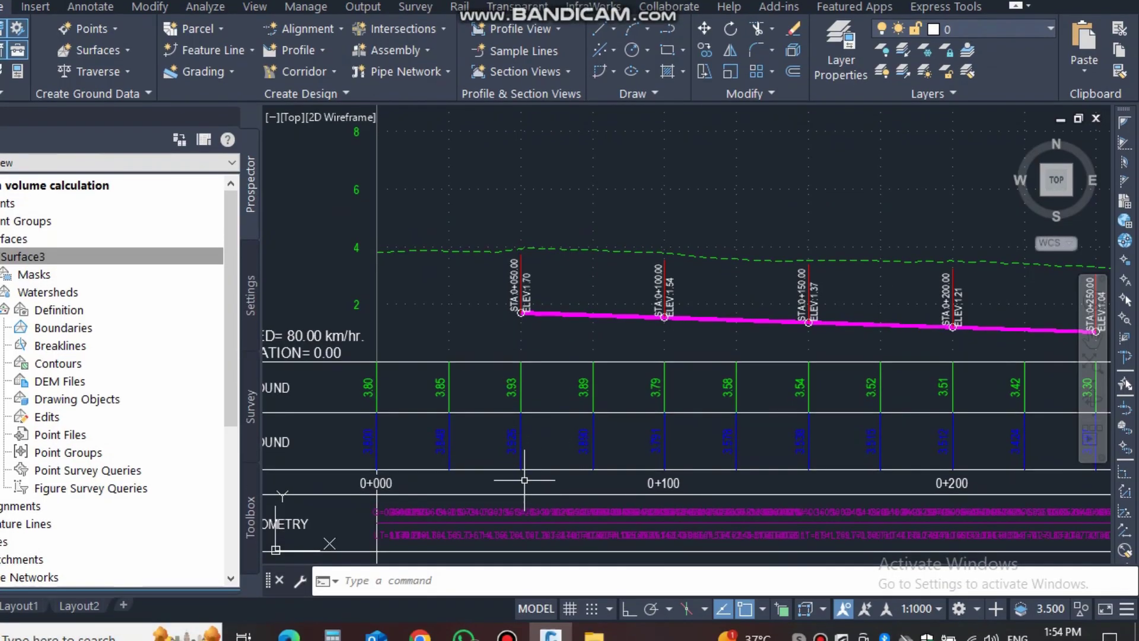
pyautogui.moveTo(791, 390); pyautogui.dragTo(610, 348, button='middle')
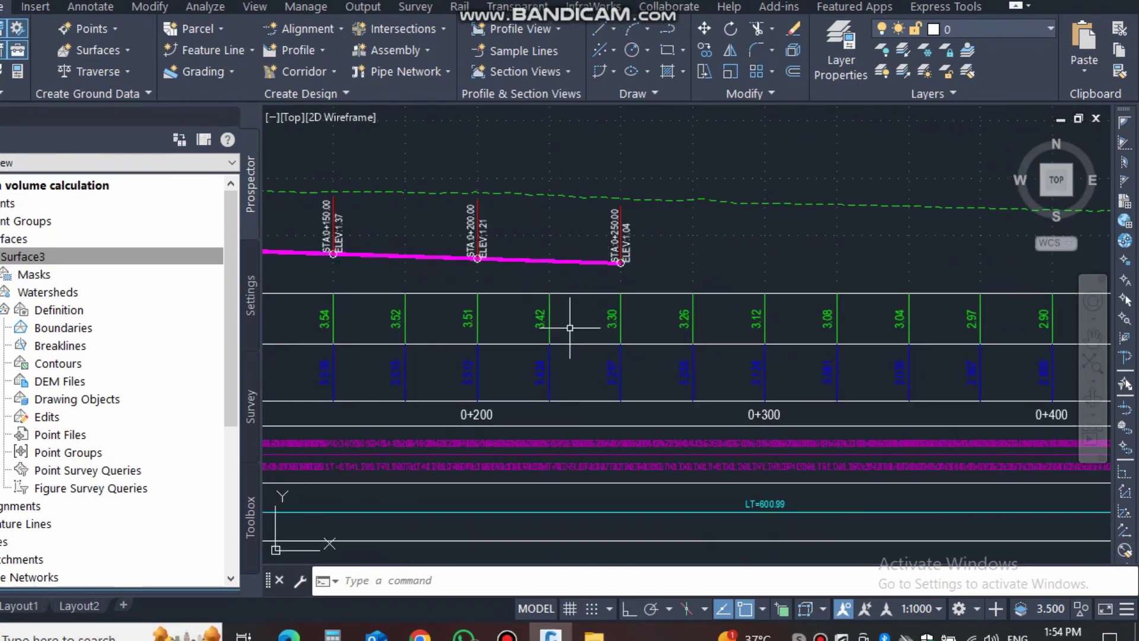
pyautogui.hotkey('ctrl', 'z')
pyautogui.scroll(4, 510, 287)
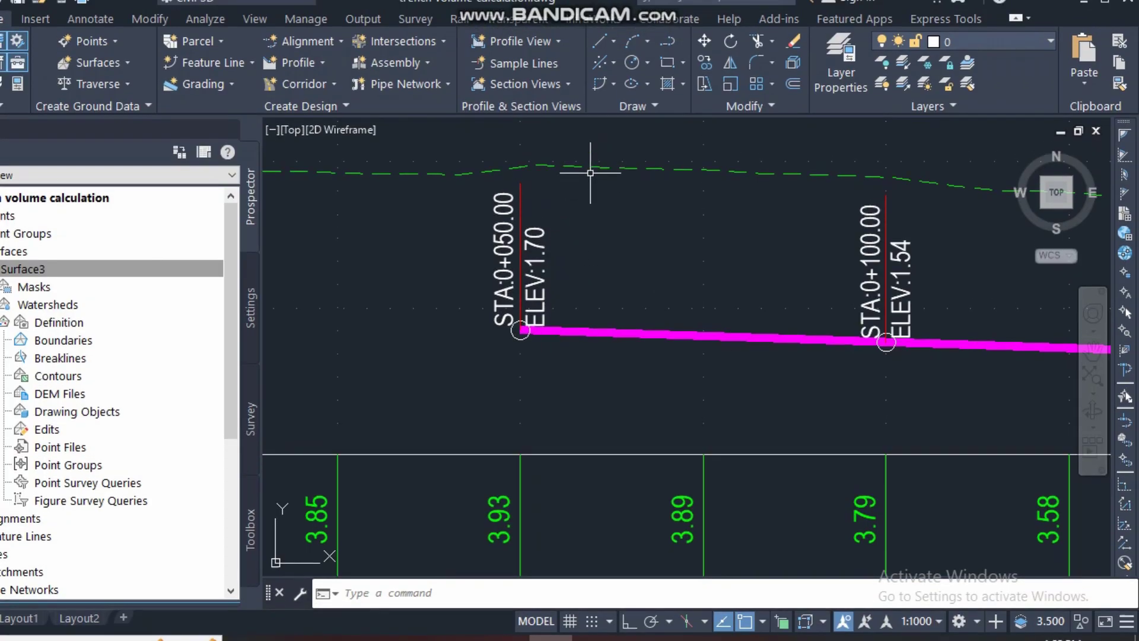
pyautogui.moveTo(636, 228)
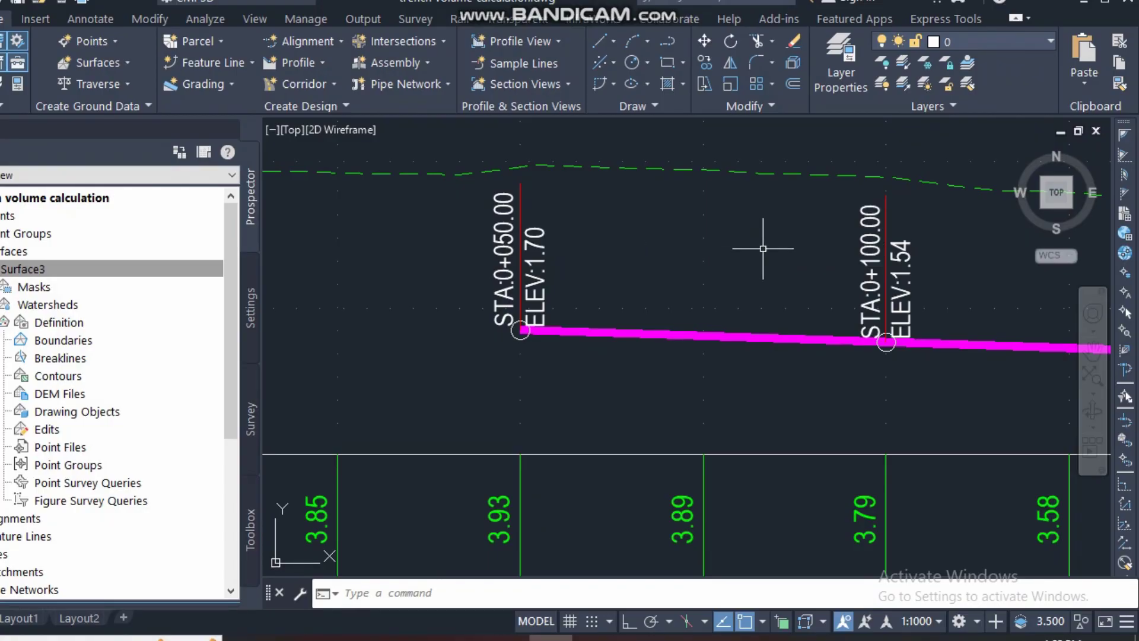
pyautogui.scroll(-5, 764, 249)
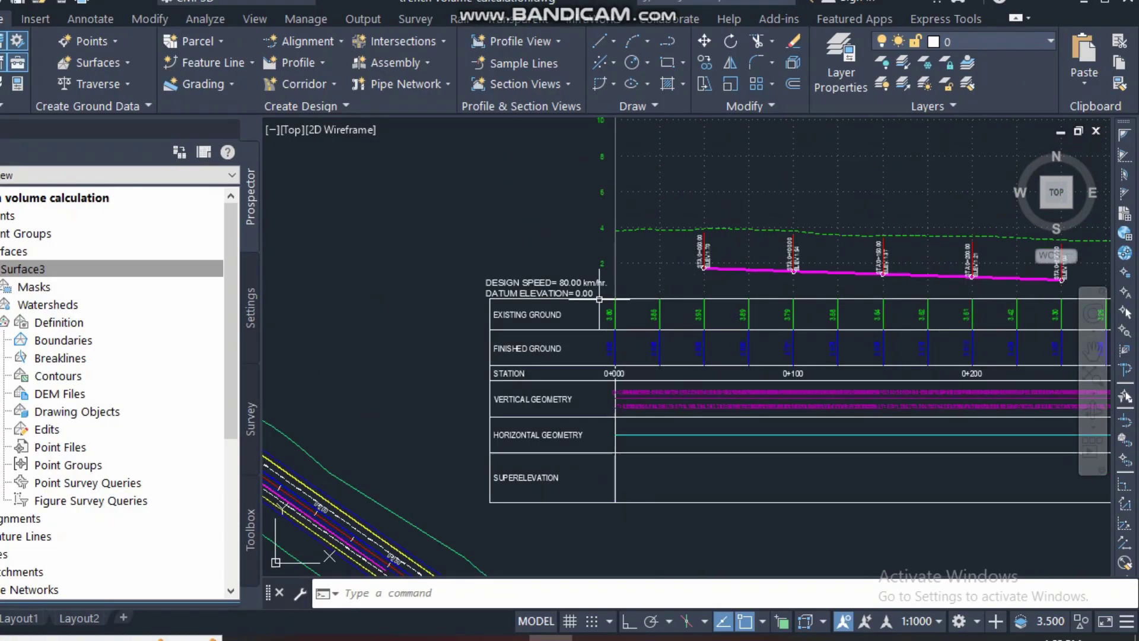
pyautogui.scroll(4, 640, 291)
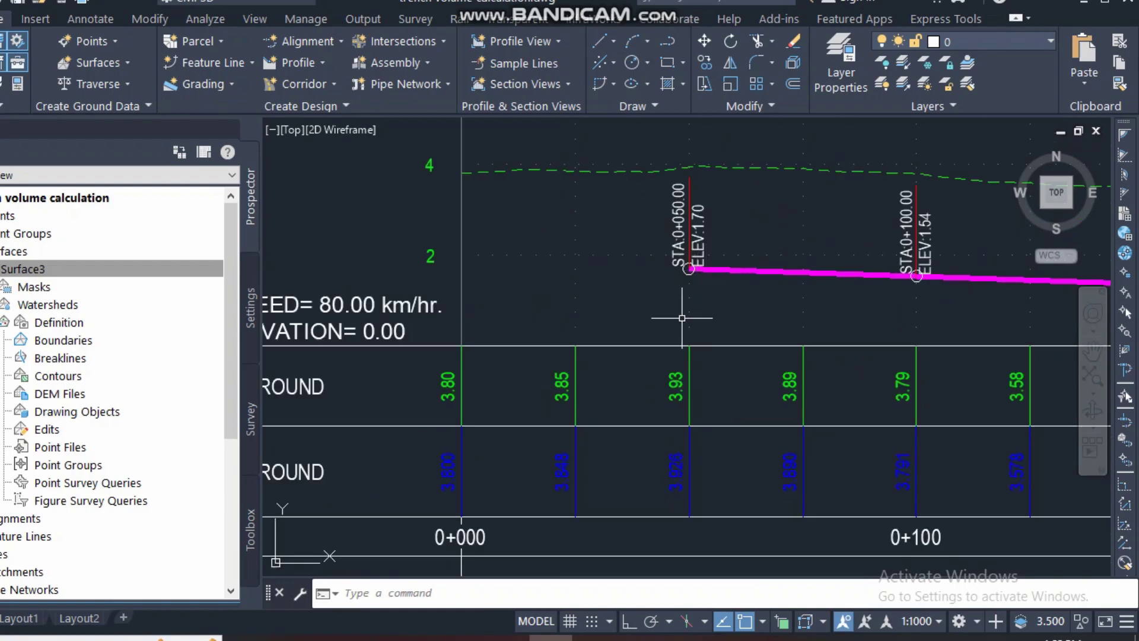
pyautogui.scroll(-7, 679, 311)
# Examine the trench section's fill layers, base and pipe, and the pipe's starting point in the plan
pyautogui.scroll(5, 724, 283)
pyautogui.scroll(8, 725, 283)
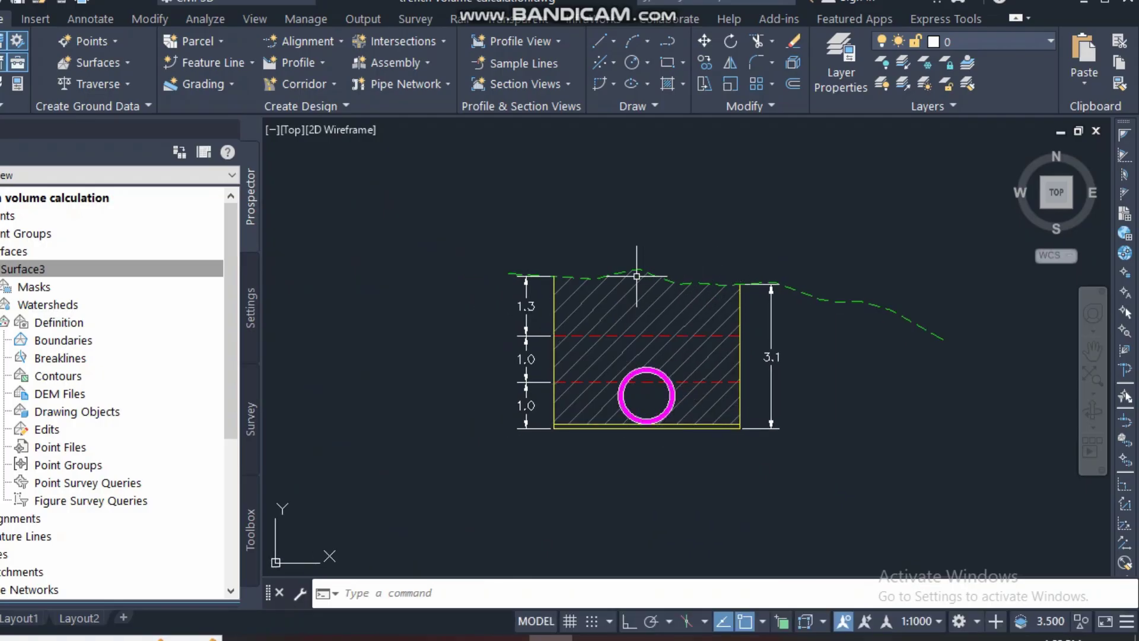
pyautogui.moveTo(599, 270)
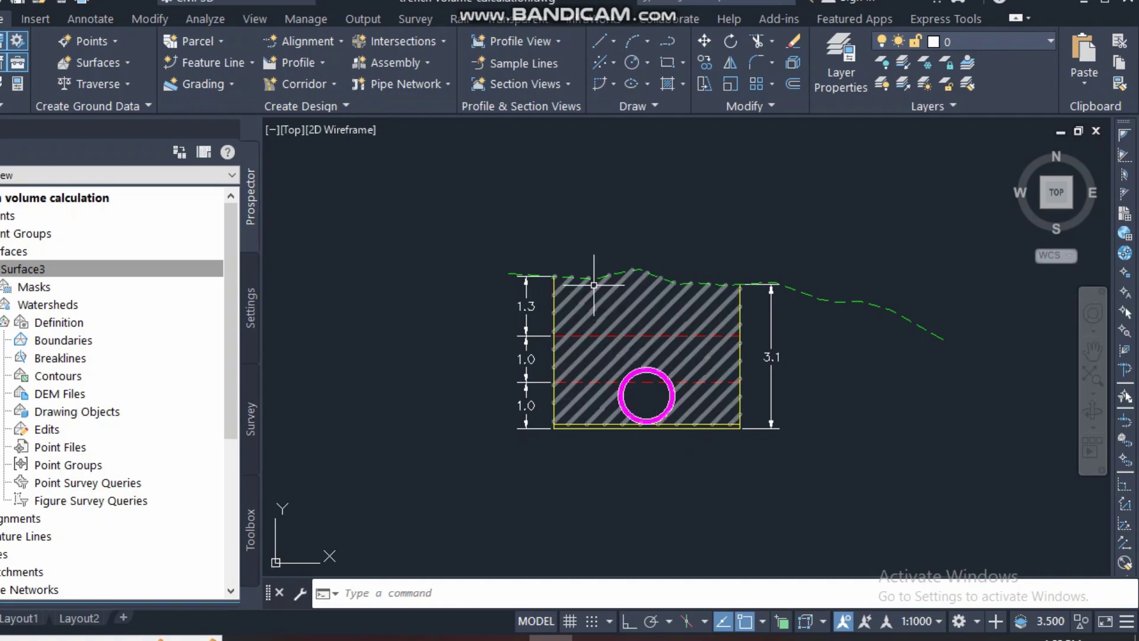
pyautogui.scroll(2, 573, 381)
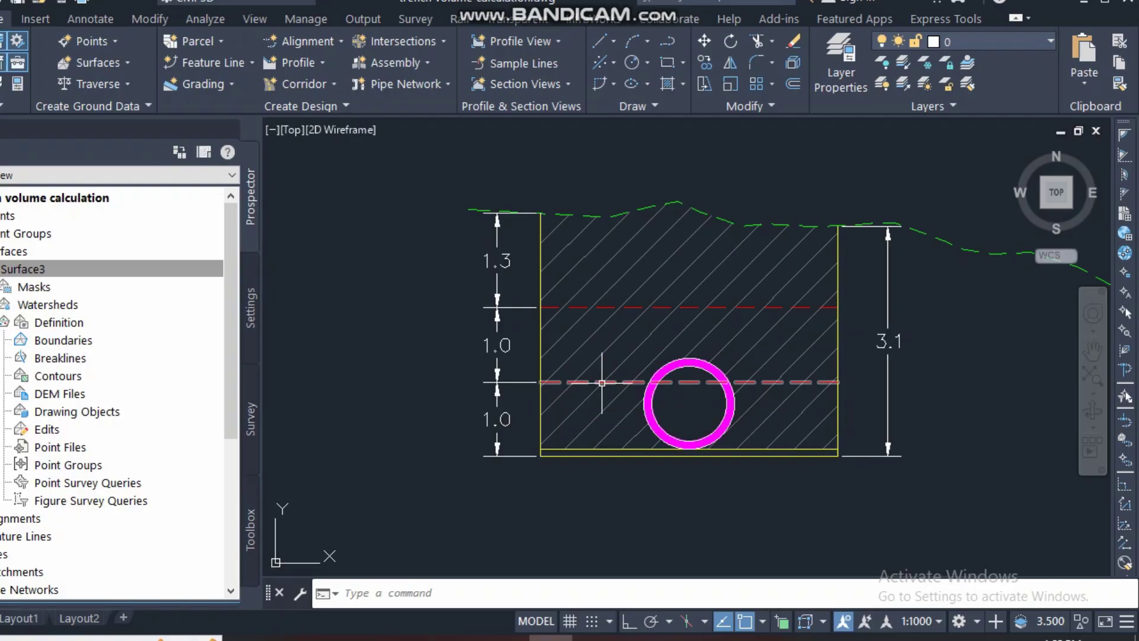
pyautogui.scroll(-5, 583, 360)
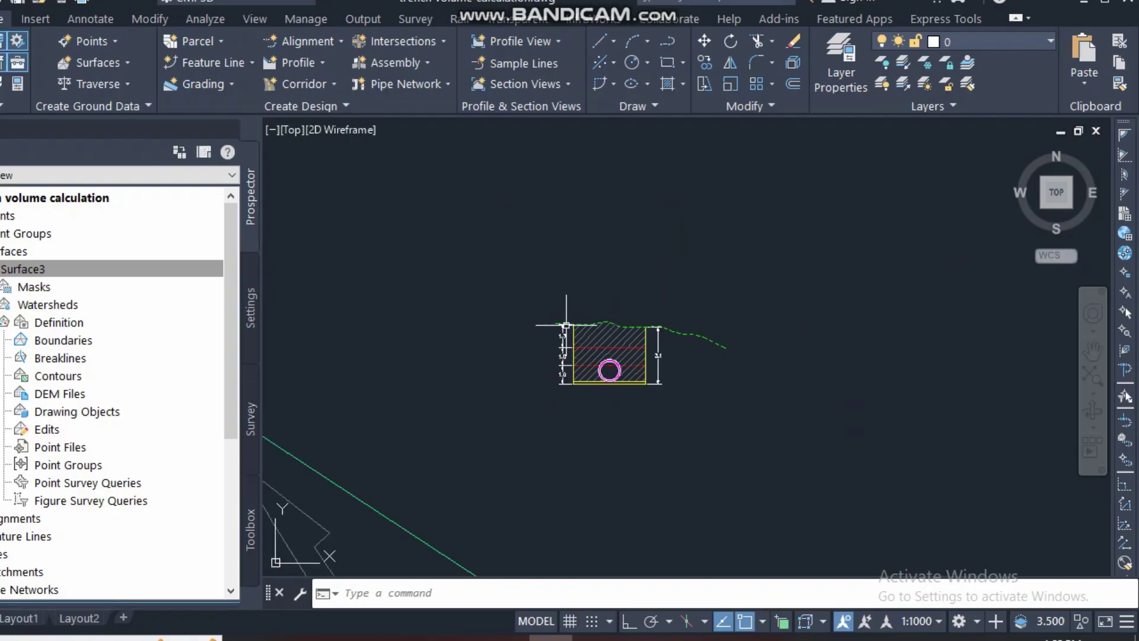
pyautogui.scroll(5, 575, 368)
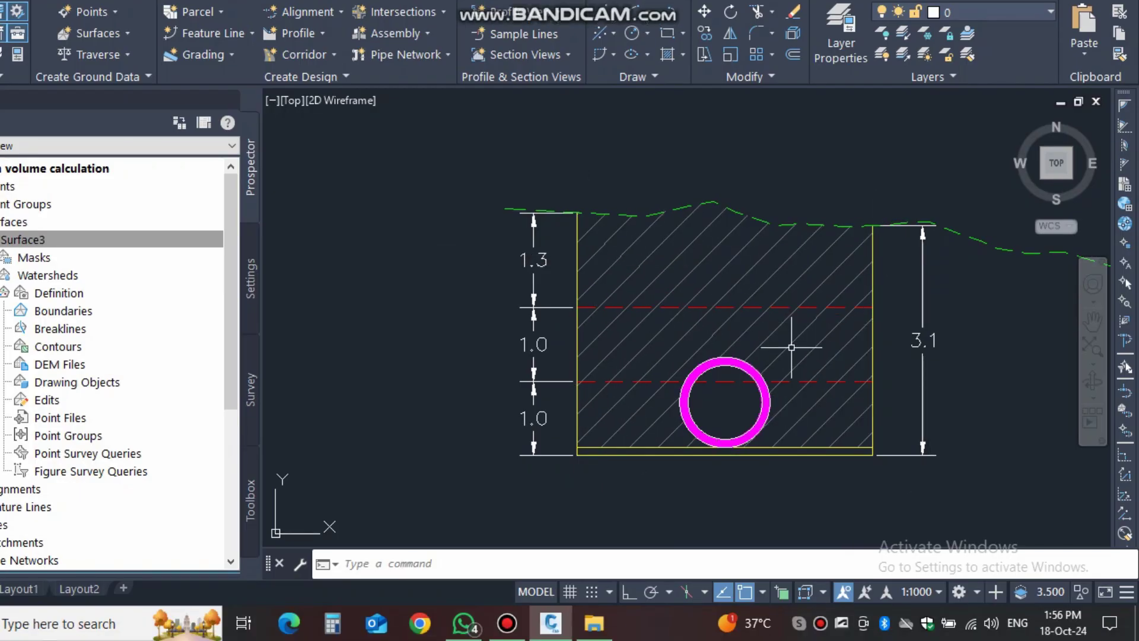
pyautogui.moveTo(791, 347); pyautogui.dragTo(668, 316, button='middle')
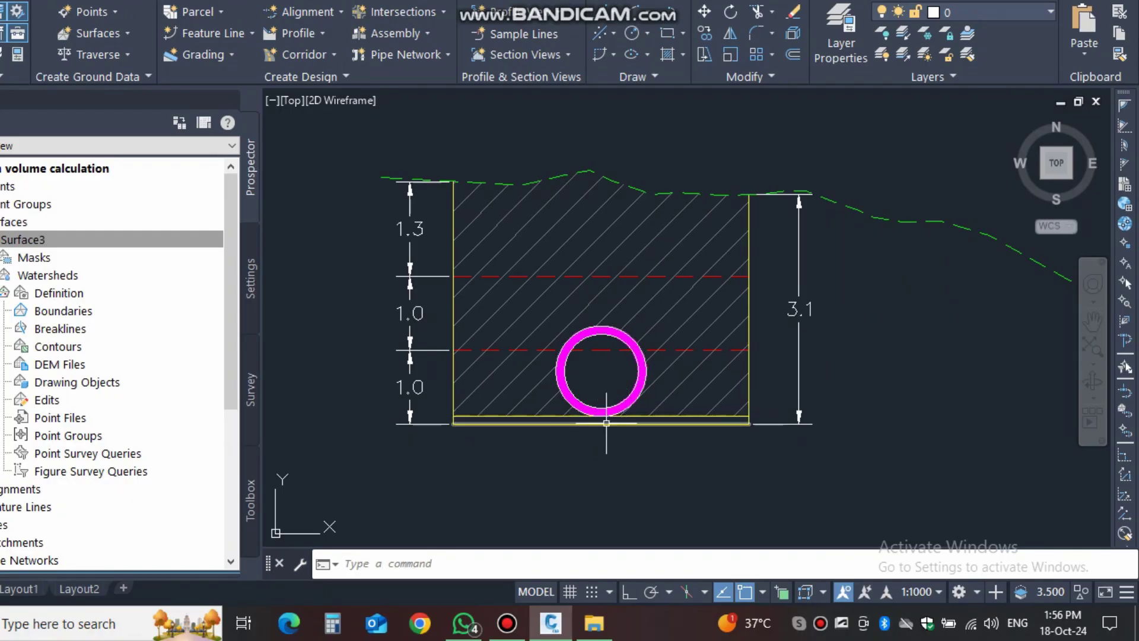
pyautogui.moveTo(840, 223)
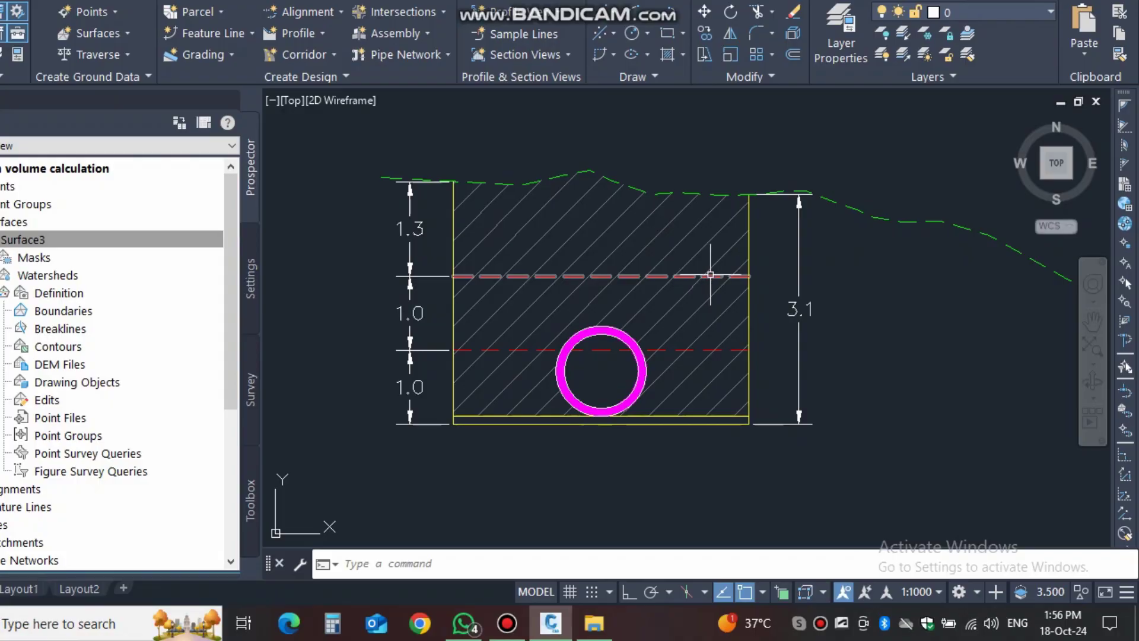
pyautogui.moveTo(742, 268)
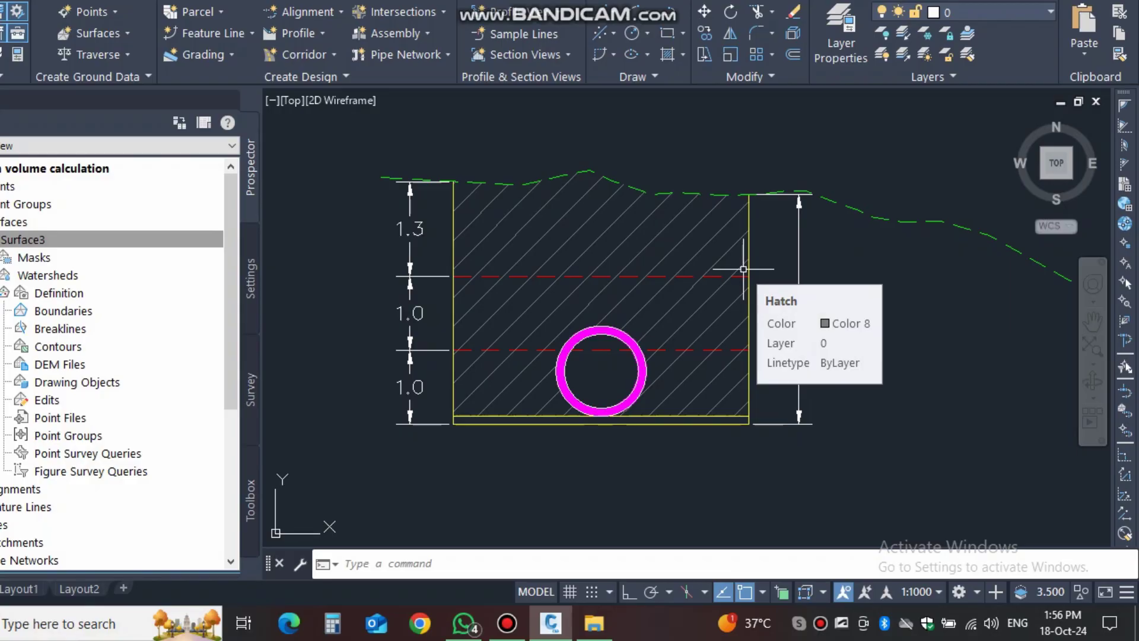
pyautogui.scroll(-10, 744, 267)
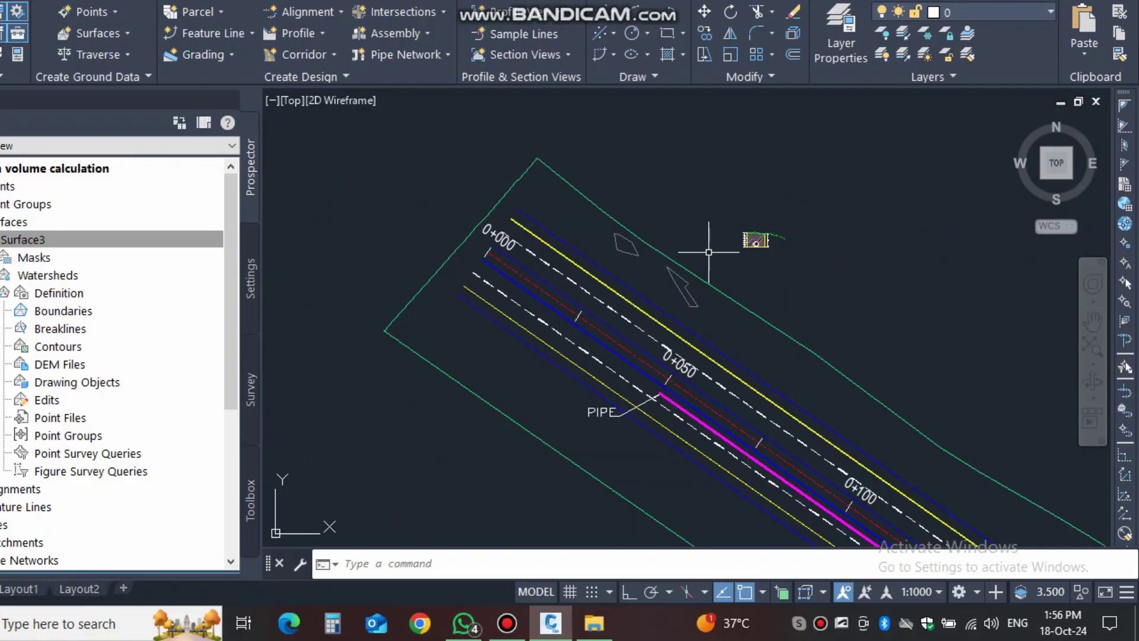
pyautogui.scroll(5, 655, 401)
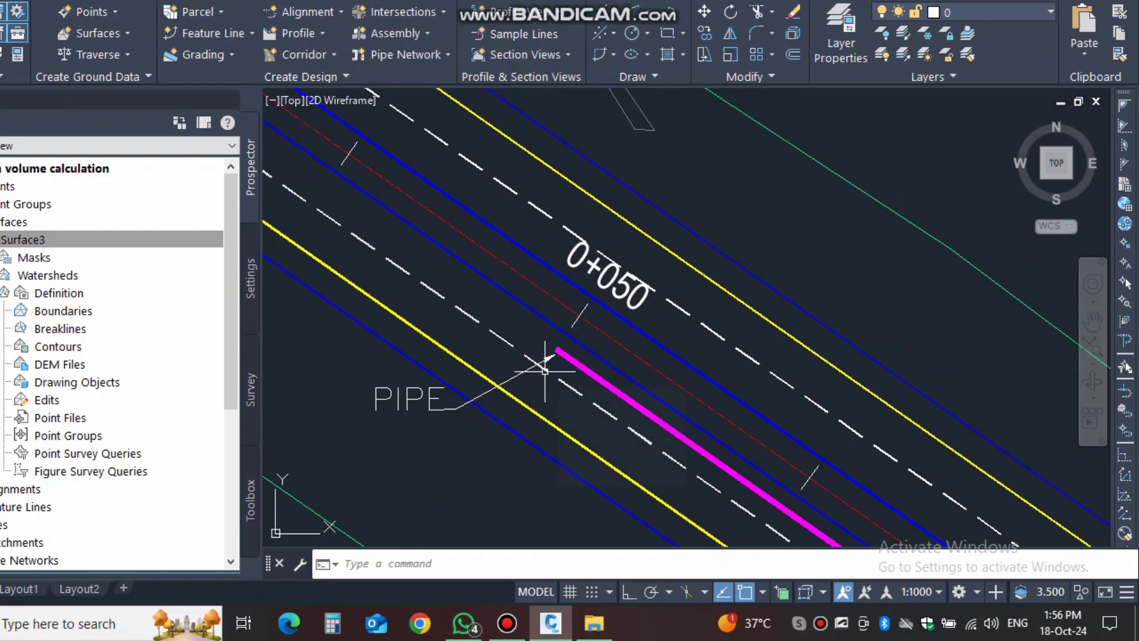
pyautogui.scroll(2, 558, 377)
# Add an aligned dimension for the trench's bottom width, placed just below the cross-section
pyautogui.scroll(-7, 559, 380)
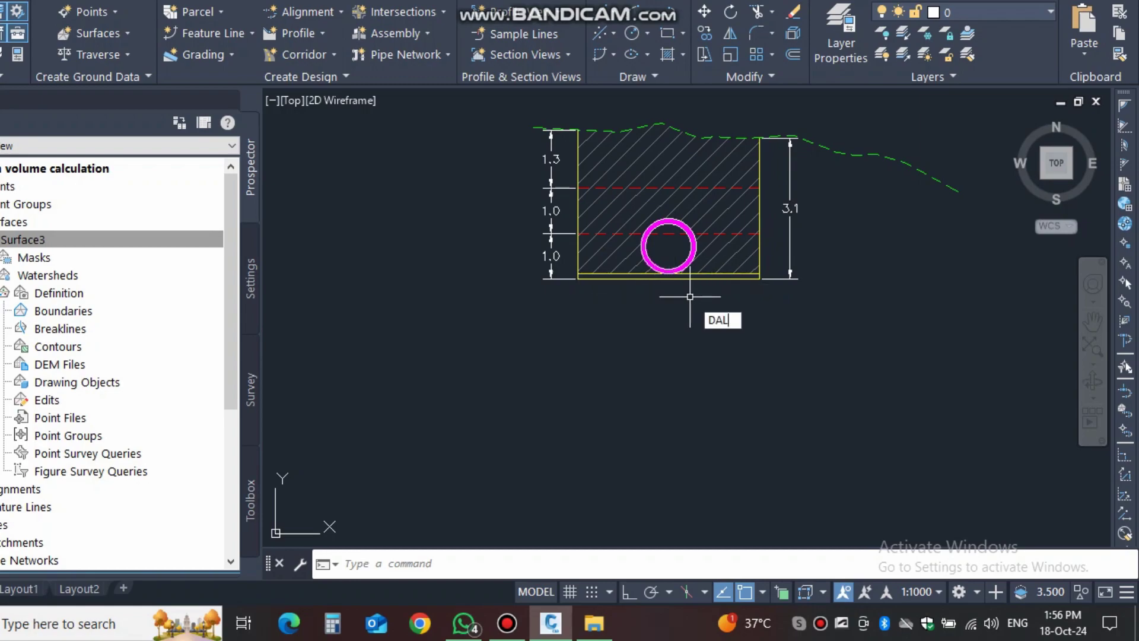
pyautogui.press('Return')
pyautogui.press('Return')
pyautogui.click(635, 277)
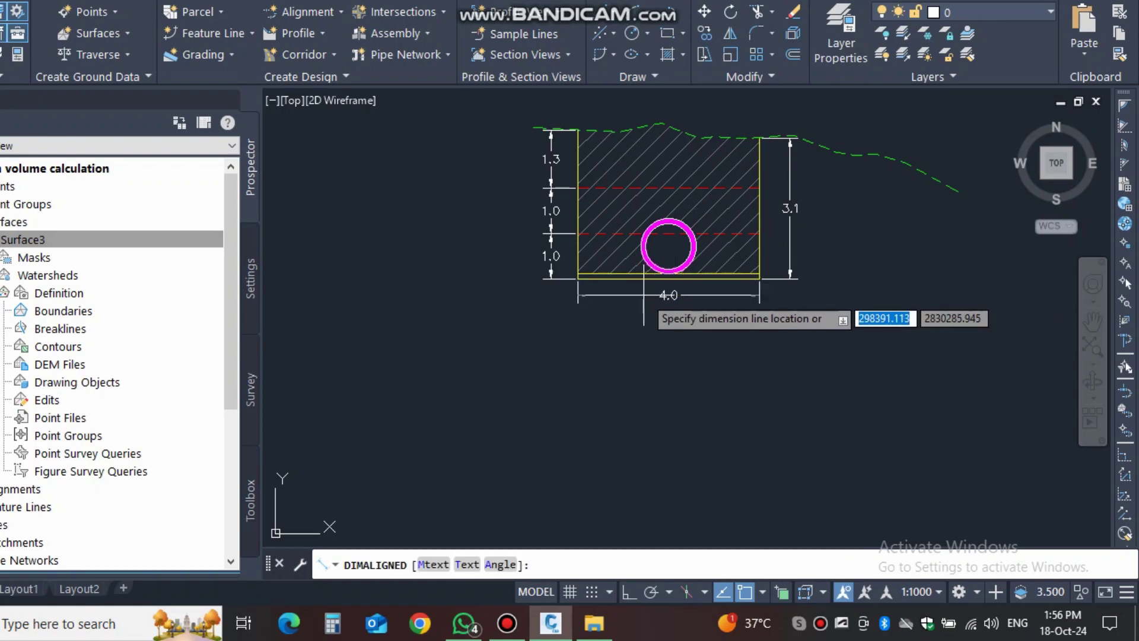
pyautogui.click(644, 295)
# Offset the magenta pipe line in the plan by 2 m to both sides
pyautogui.scroll(-10, 789, 256)
pyautogui.scroll(10, 631, 361)
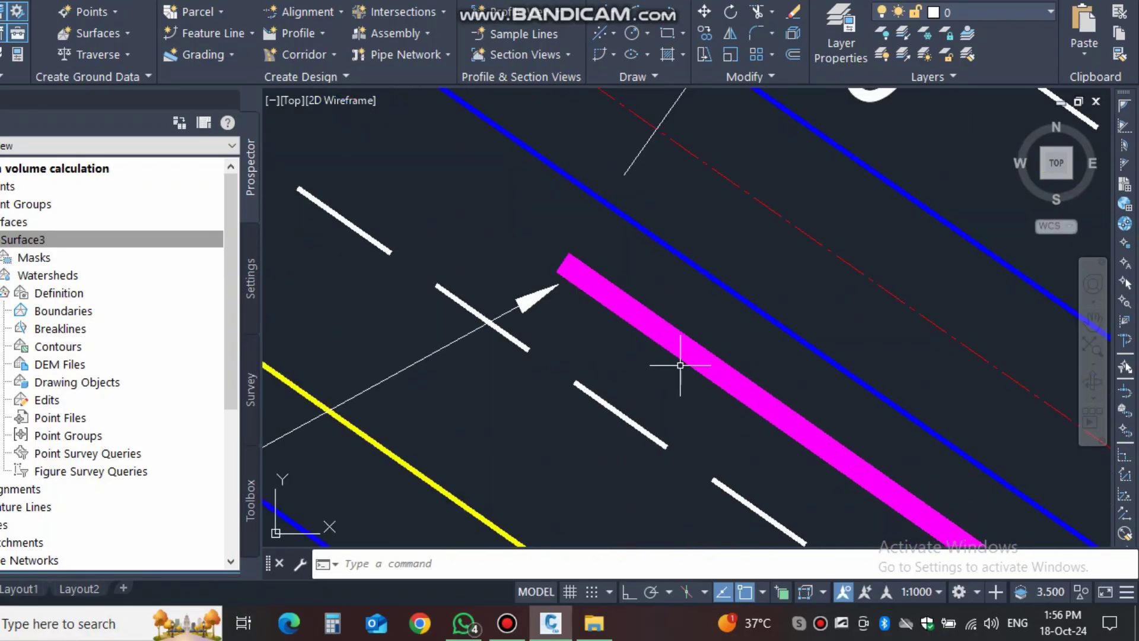
pyautogui.write('o')
pyautogui.press('Return')
pyautogui.write('2')
pyautogui.press('Return')
pyautogui.click(668, 336)
pyautogui.click(593, 396)
pyautogui.click(687, 326)
pyautogui.click(695, 283)
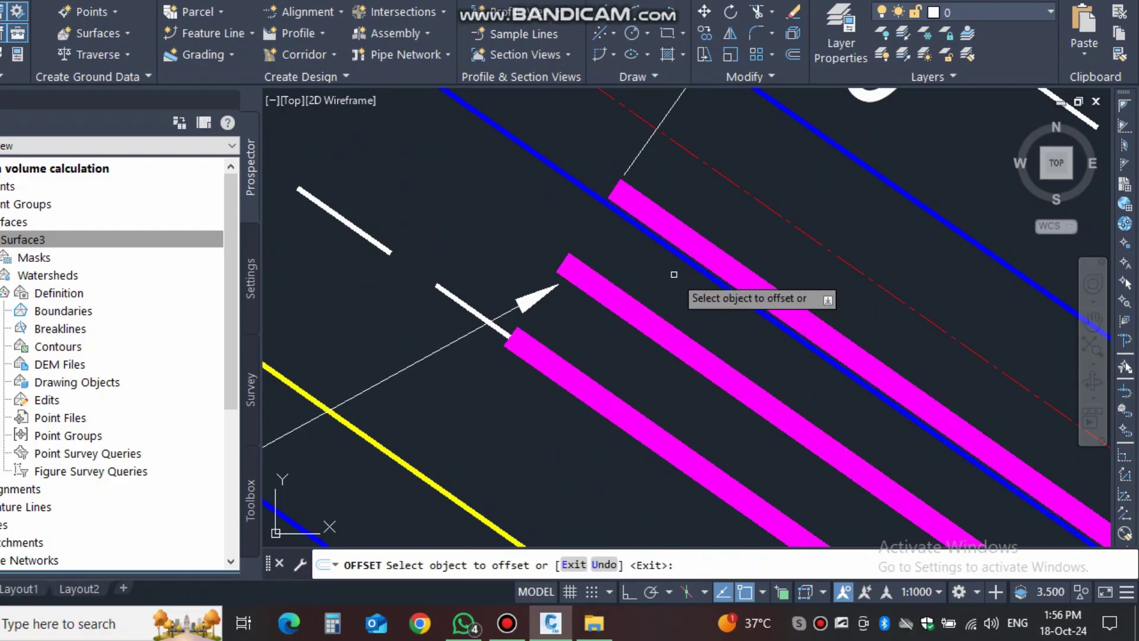
pyautogui.press('Return')
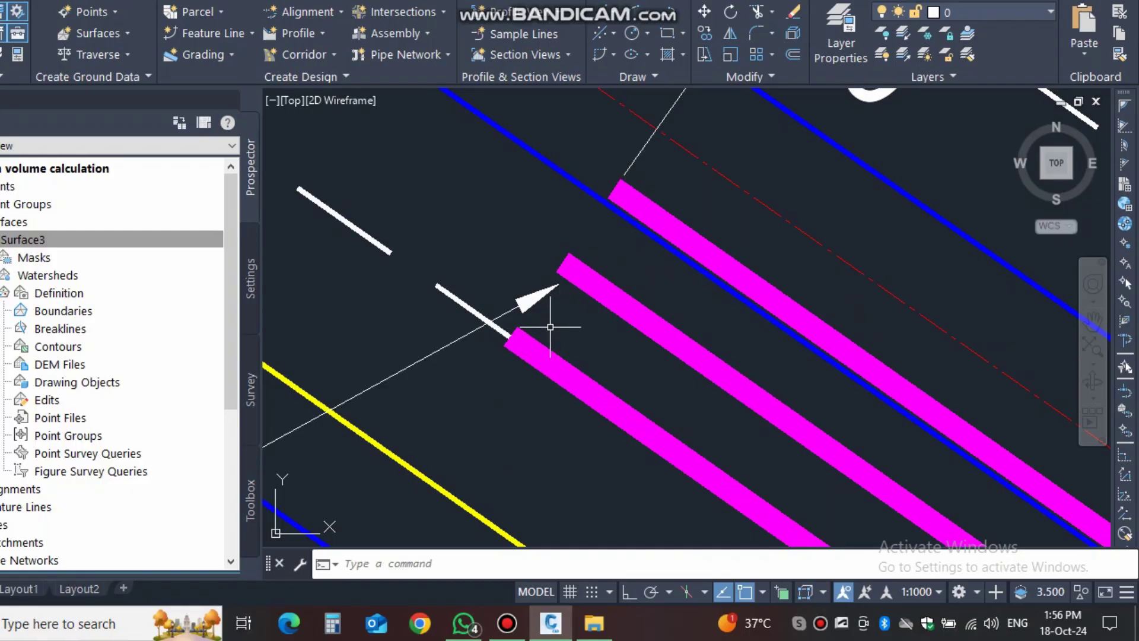
# Examine the pipe's station and elevation label at 0+050 in the profile and the pipe bottom and base in the trench section
pyautogui.scroll(-5, 485, 344)
pyautogui.scroll(8, 593, 342)
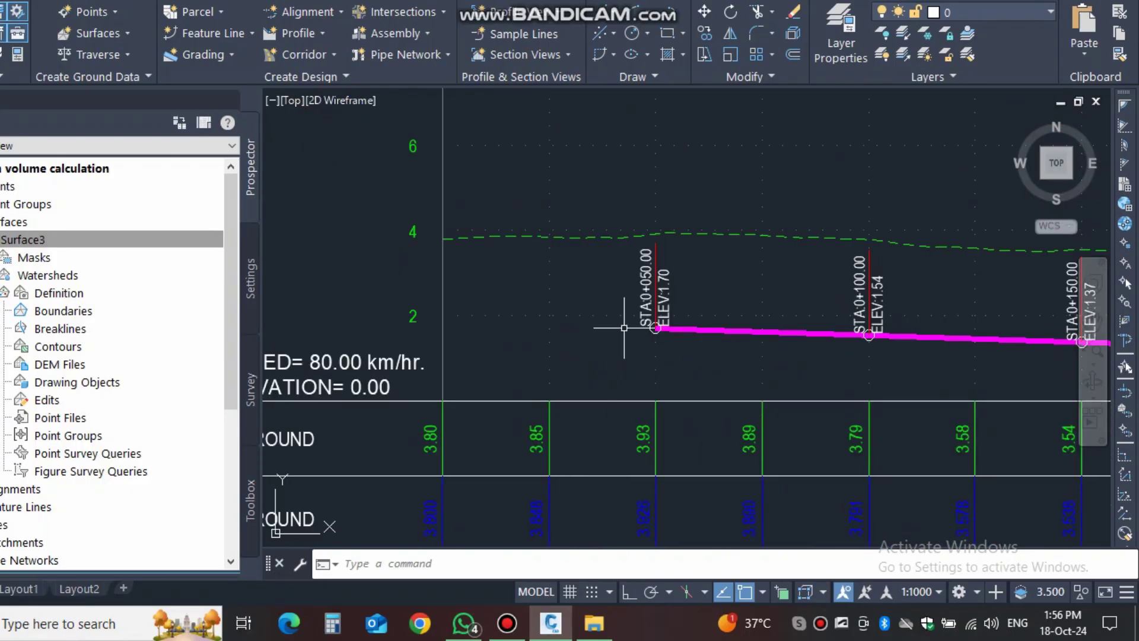
pyautogui.moveTo(710, 302)
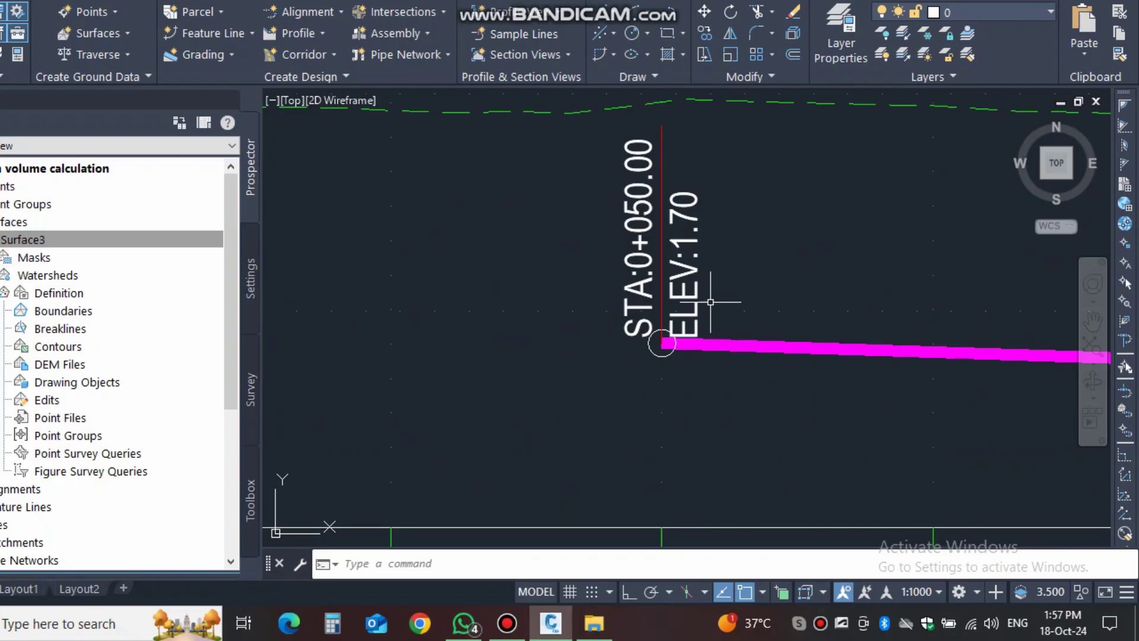
pyautogui.moveTo(565, 289)
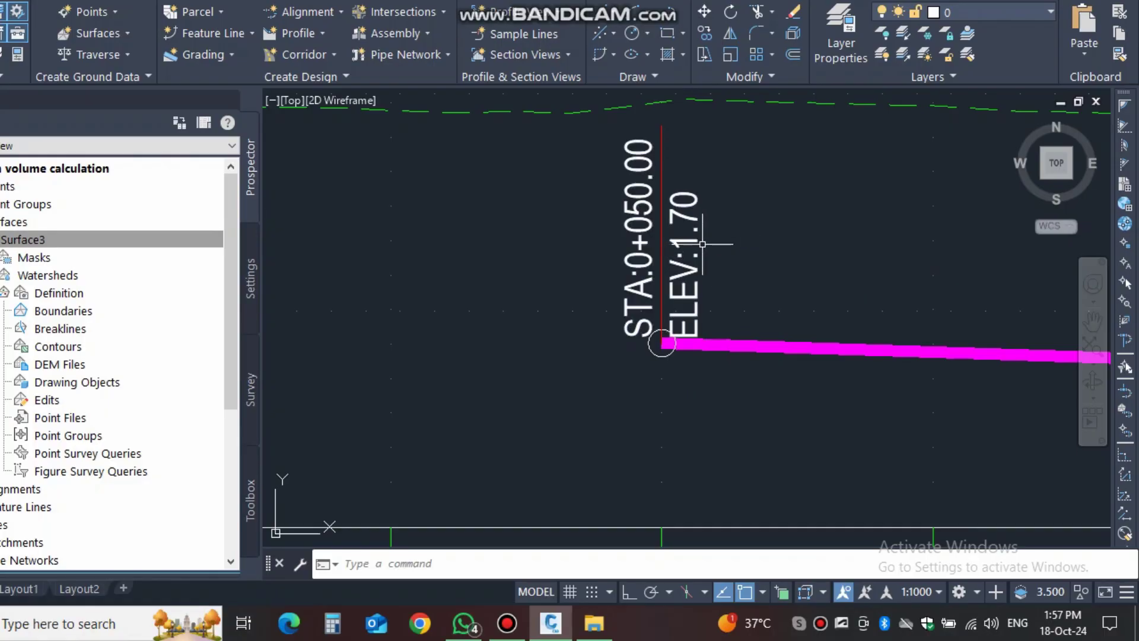
pyautogui.scroll(-5, 703, 243)
pyautogui.scroll(4, 562, 258)
pyautogui.scroll(8, 561, 258)
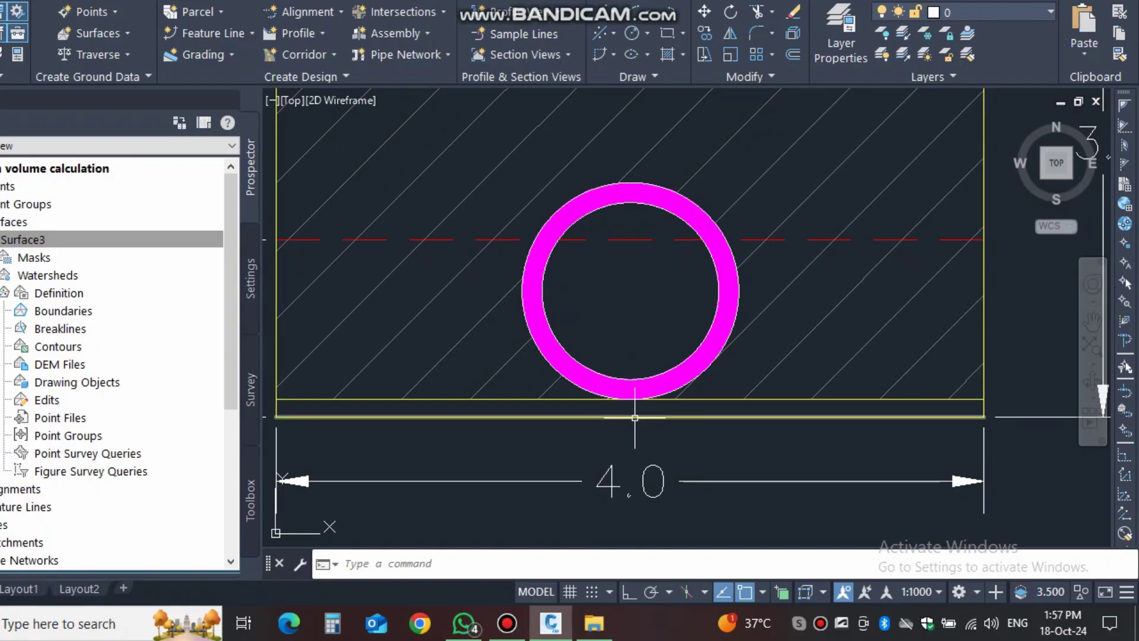
pyautogui.scroll(-10, 590, 389)
pyautogui.scroll(3, 776, 344)
pyautogui.scroll(6, 820, 275)
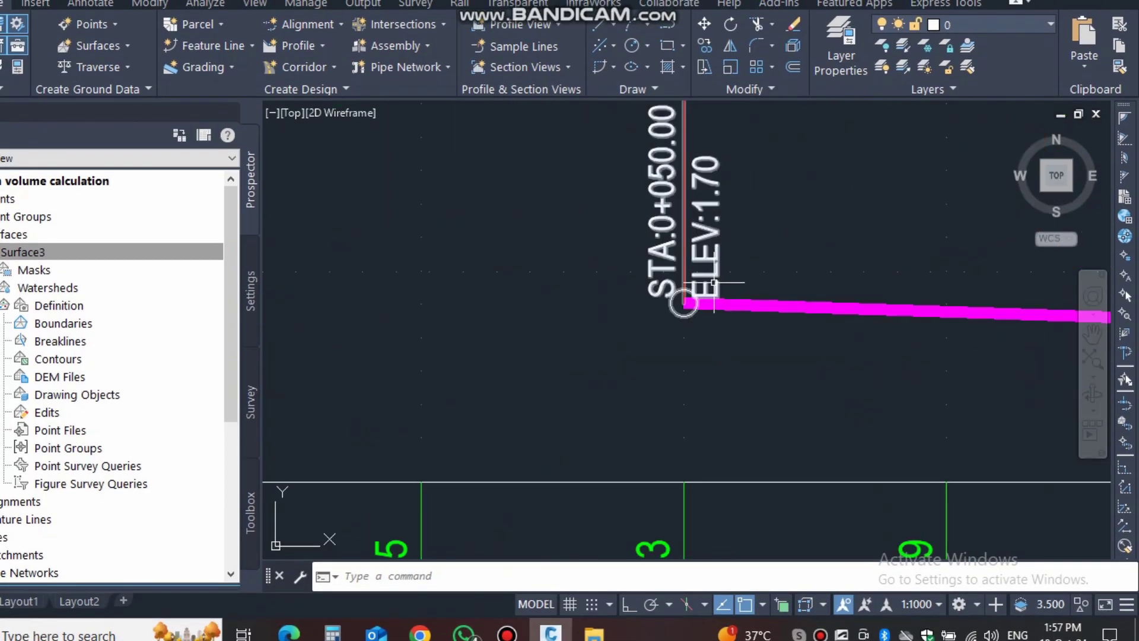
pyautogui.scroll(-2, 700, 290)
pyautogui.scroll(-1, 691, 285)
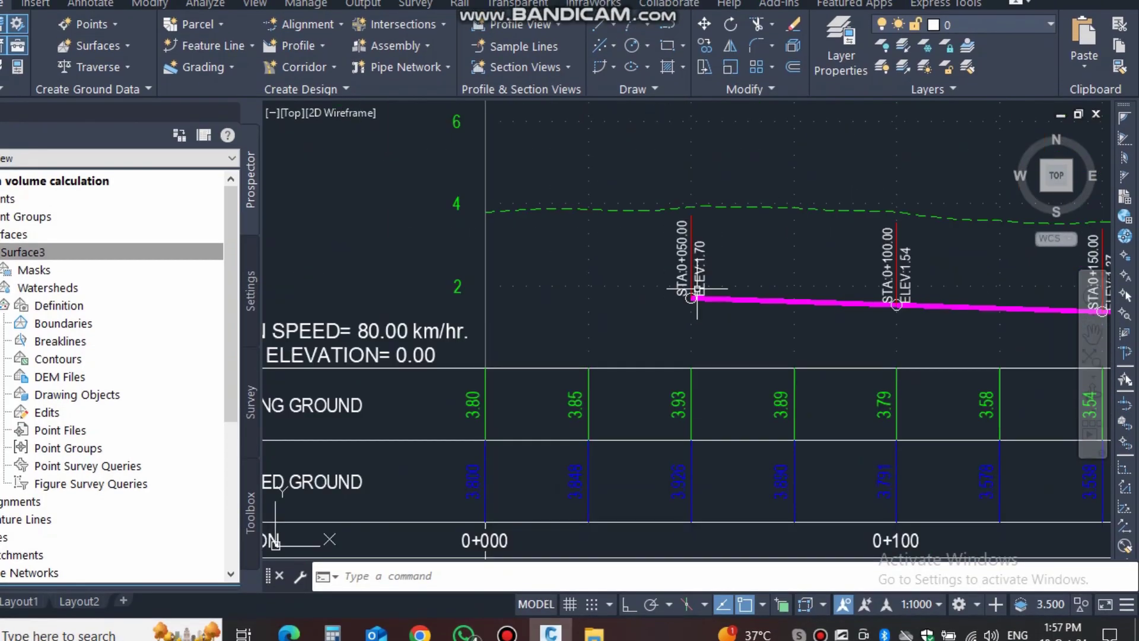
pyautogui.scroll(1, 710, 267)
# Create points manually at the starting ends of the two outer magenta trench lines at station 0+050 in the plan
pyautogui.scroll(-6, 709, 267)
pyautogui.scroll(10, 788, 285)
pyautogui.scroll(3, 796, 407)
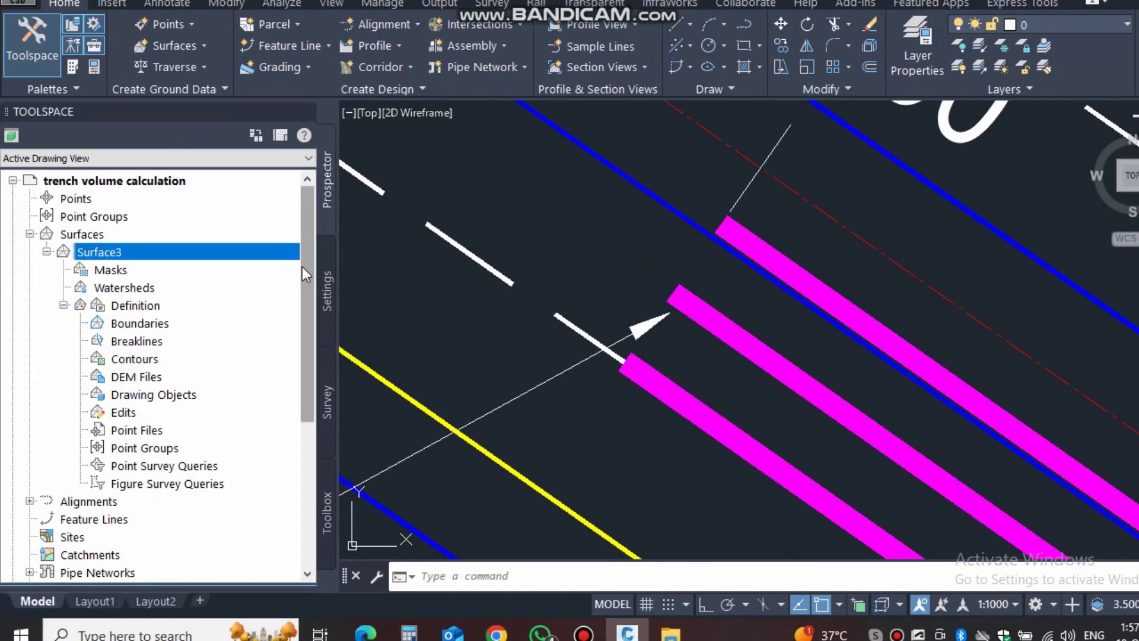
pyautogui.rightClick(23, 200)
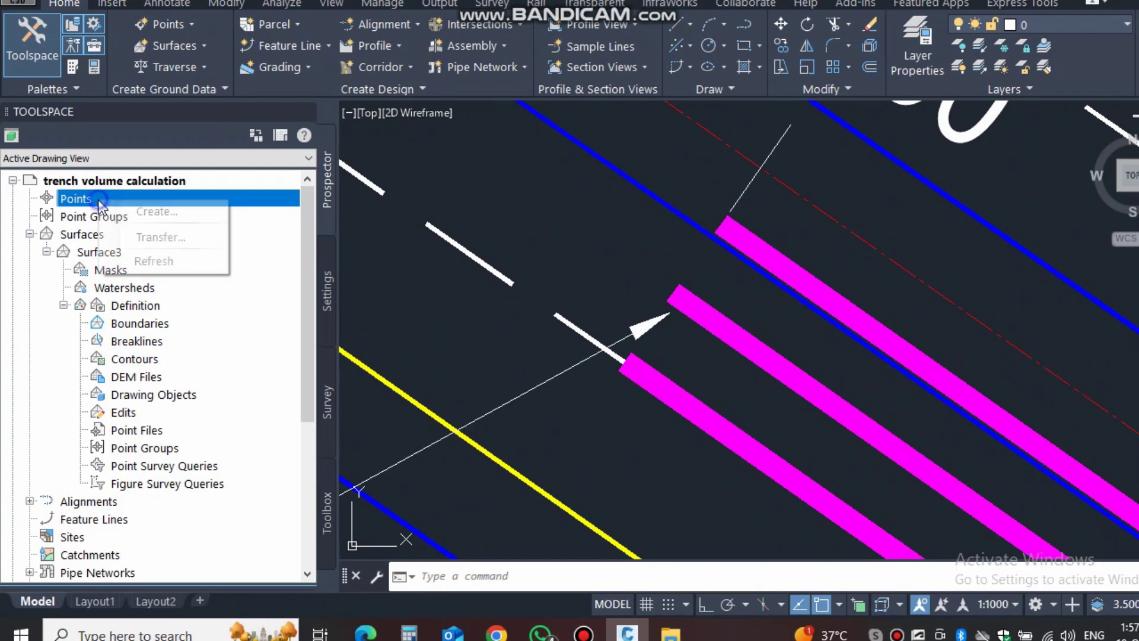
pyautogui.click(165, 212)
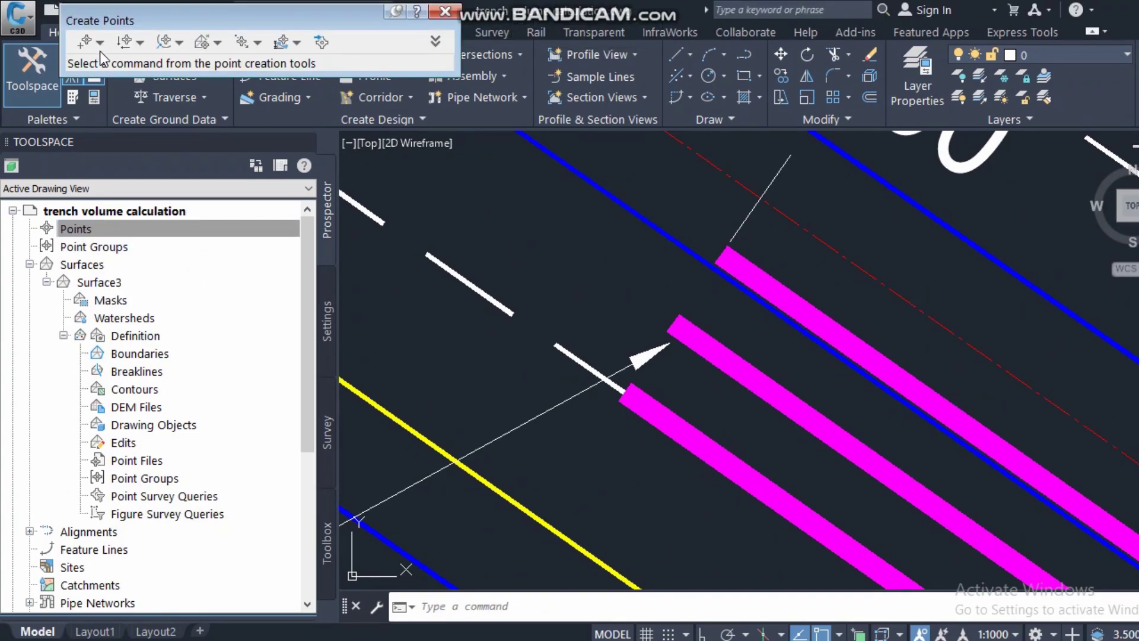
pyautogui.click(99, 44)
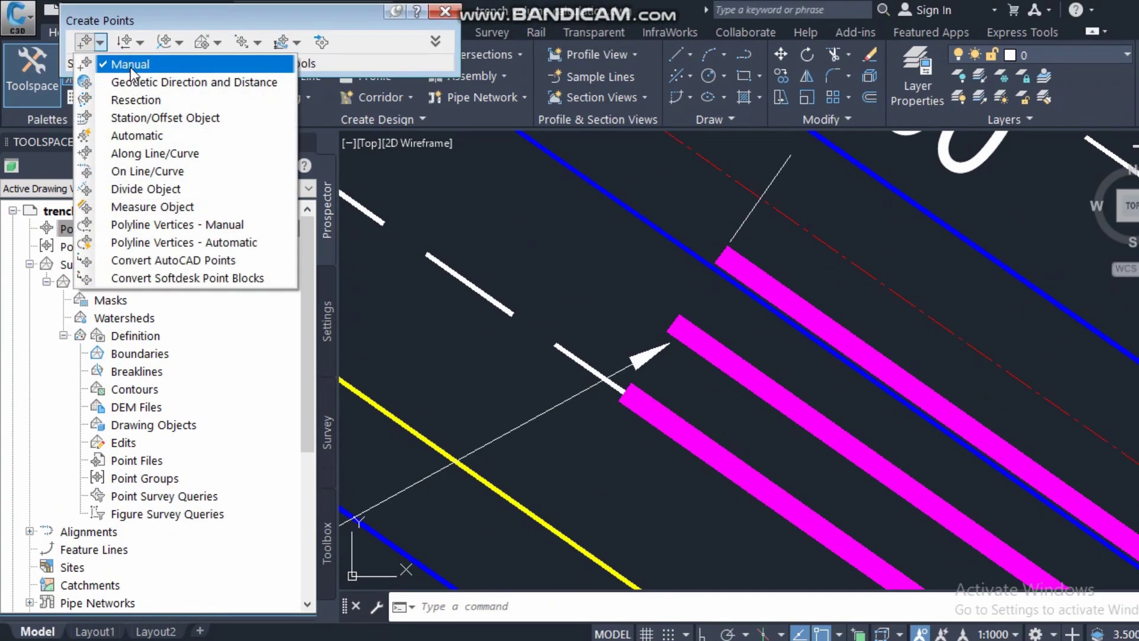
pyautogui.click(117, 54)
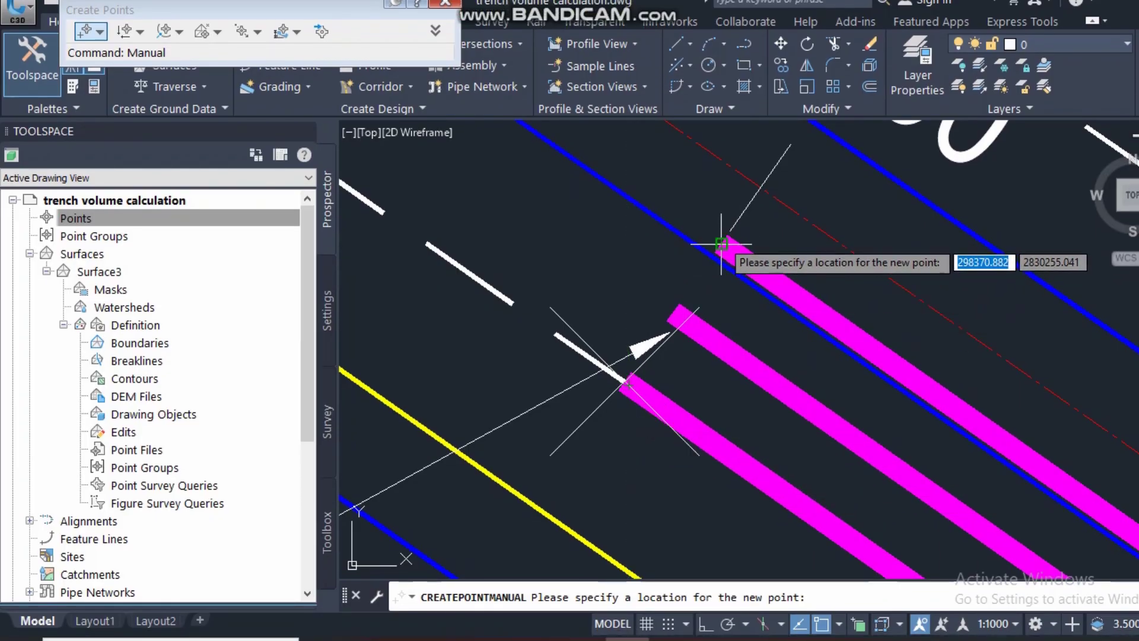
# Check the pipe's profile label at station 0+100 and place points on both outer trench lines at that station in the plan
pyautogui.scroll(-3, 522, 243)
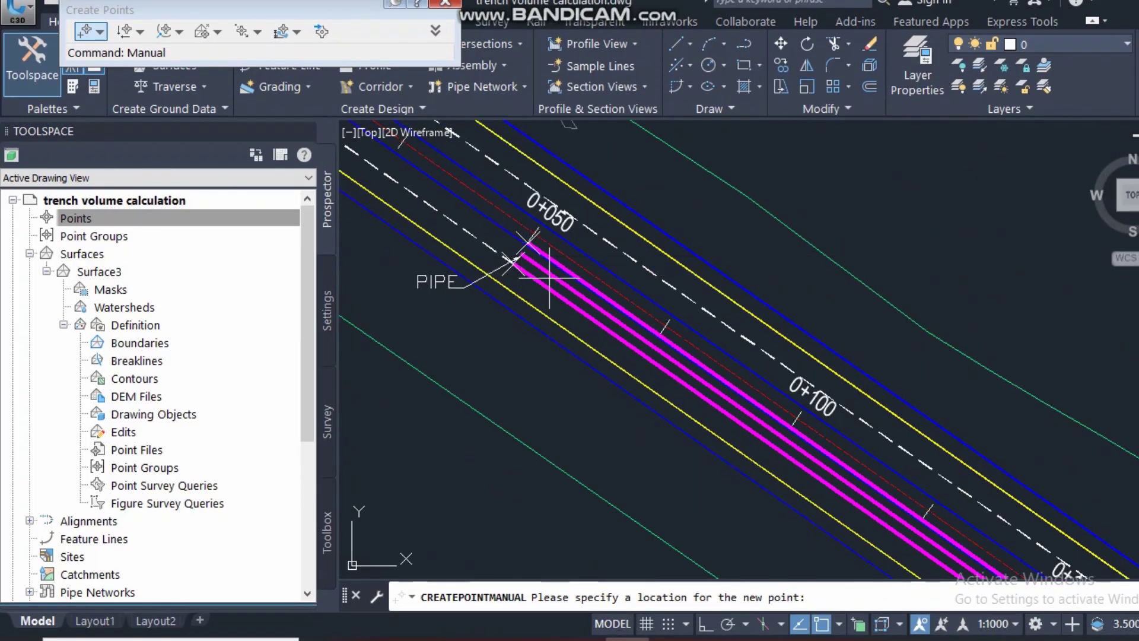
pyautogui.scroll(1, 684, 399)
pyautogui.scroll(1, 688, 326)
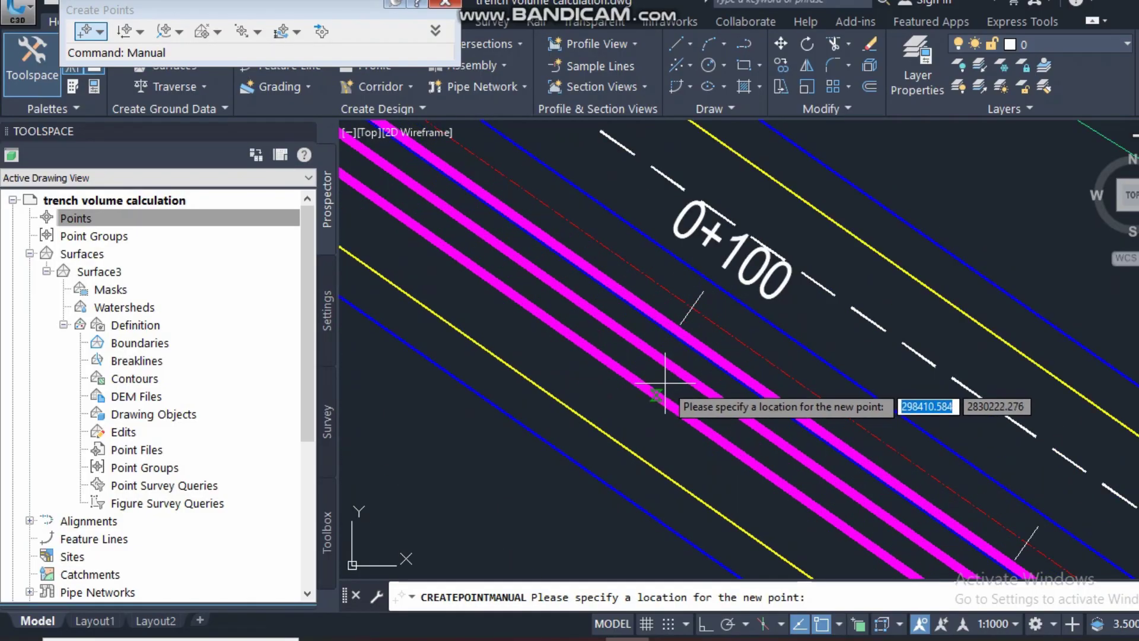
pyautogui.scroll(-5, 674, 381)
pyautogui.scroll(-2, 578, 399)
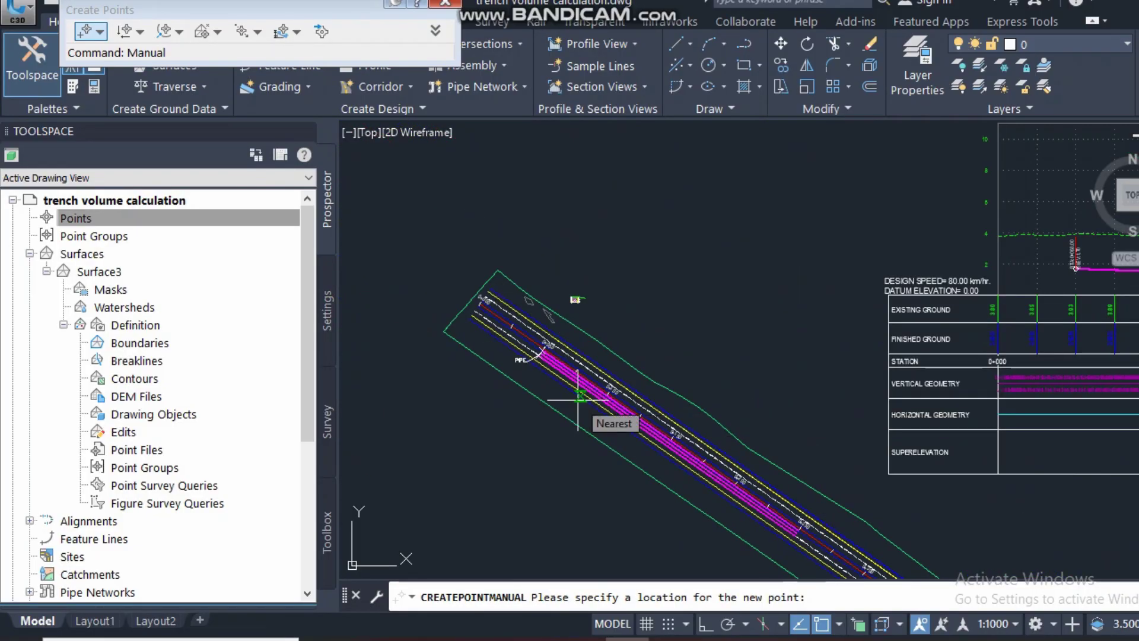
pyautogui.scroll(8, 771, 299)
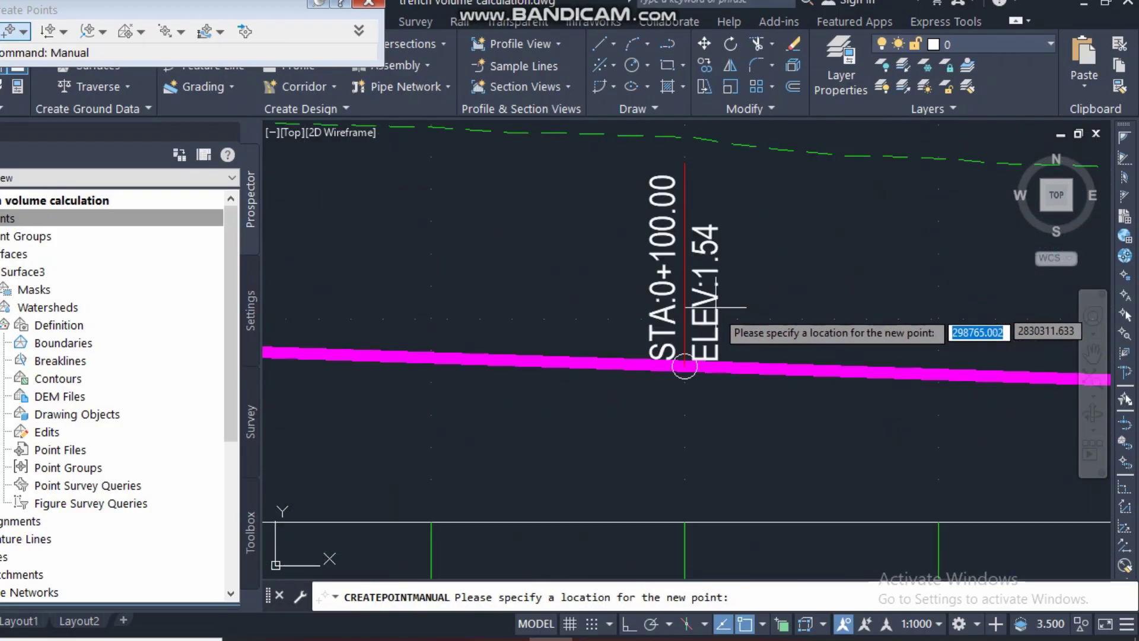
pyautogui.scroll(-8, 685, 366)
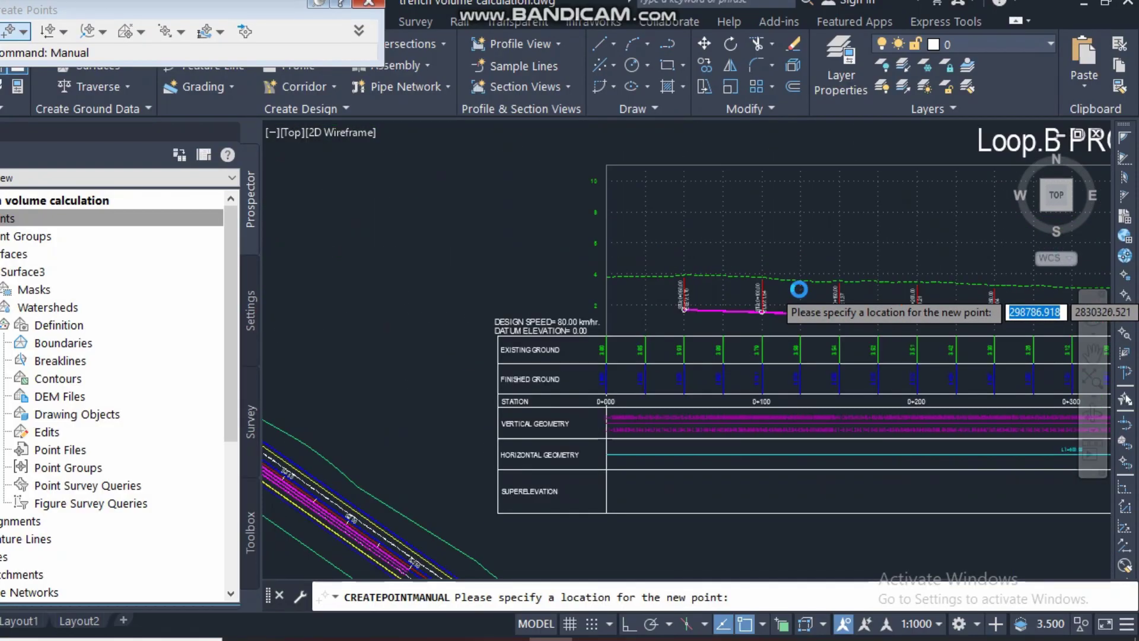
pyautogui.scroll(-3, 458, 380)
pyautogui.scroll(6, 454, 382)
pyautogui.scroll(2, 579, 419)
pyautogui.scroll(-2, 579, 430)
pyautogui.scroll(4, 570, 427)
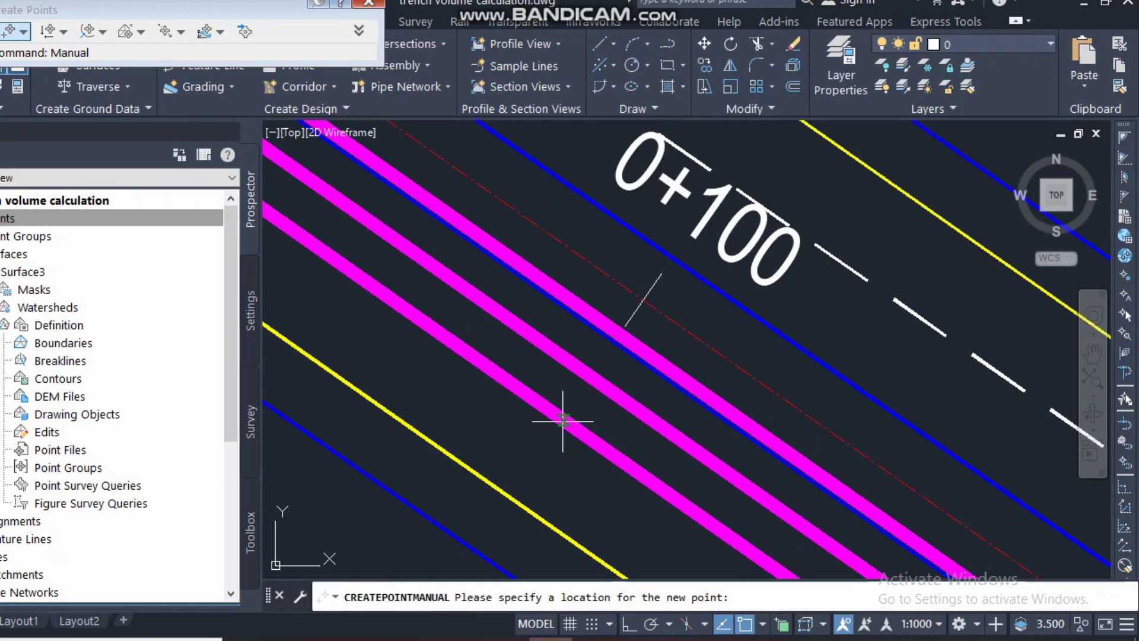
pyautogui.click(562, 419)
# Place points on both outer trench lines at stations 0+150 and 0+200
pyautogui.scroll(-4, 587, 332)
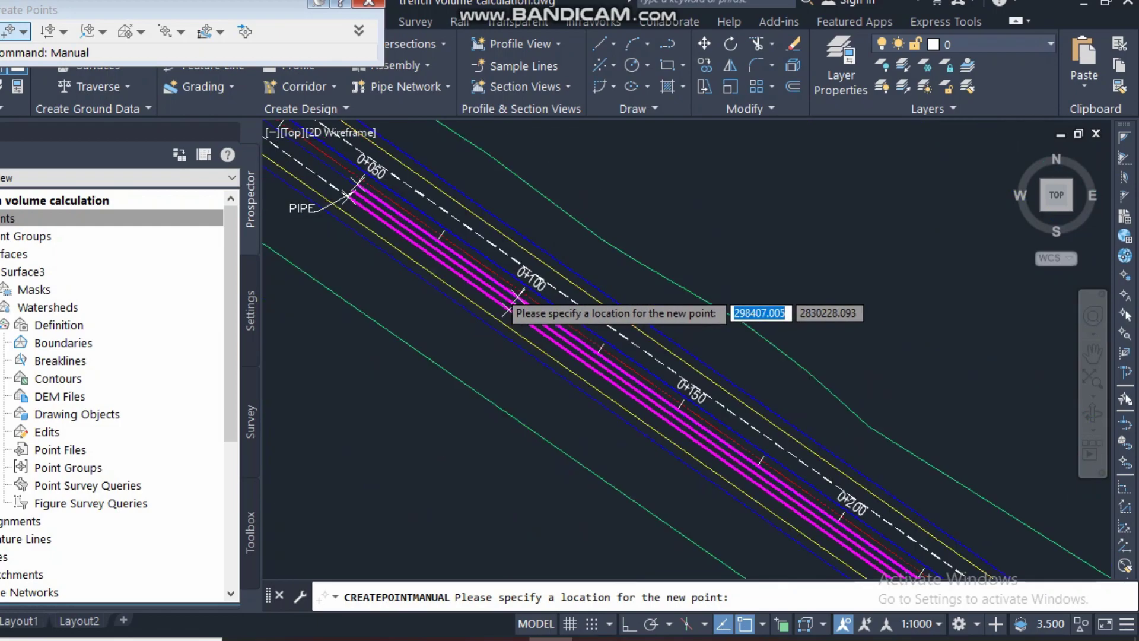
pyautogui.scroll(3, 610, 379)
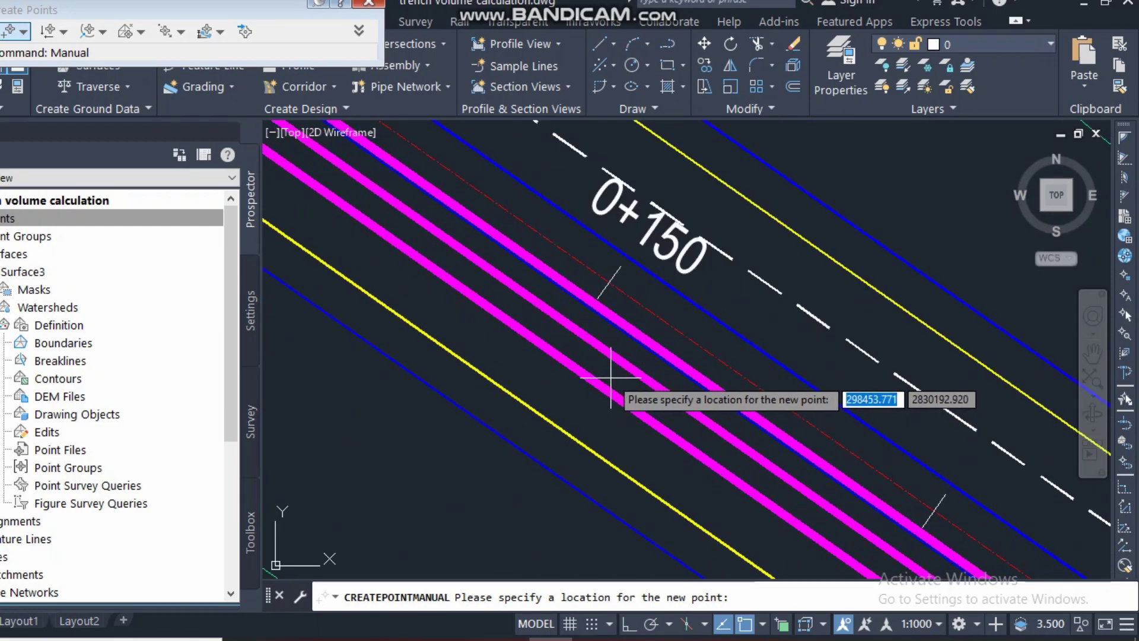
pyautogui.click(557, 355)
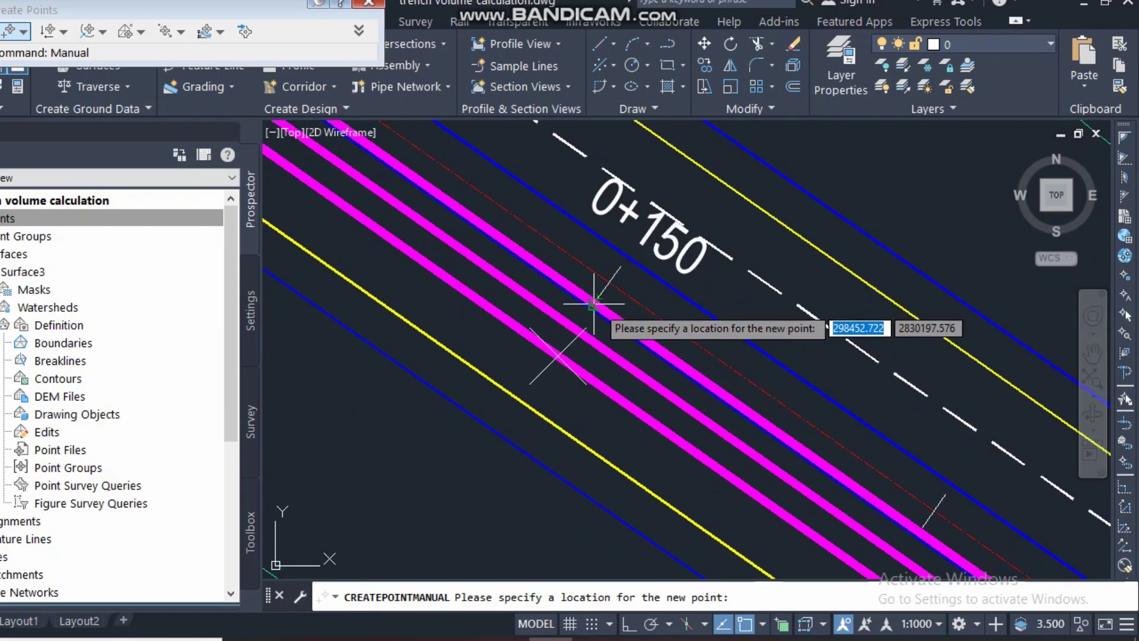
pyautogui.scroll(-2, 534, 303)
pyautogui.scroll(5, 712, 451)
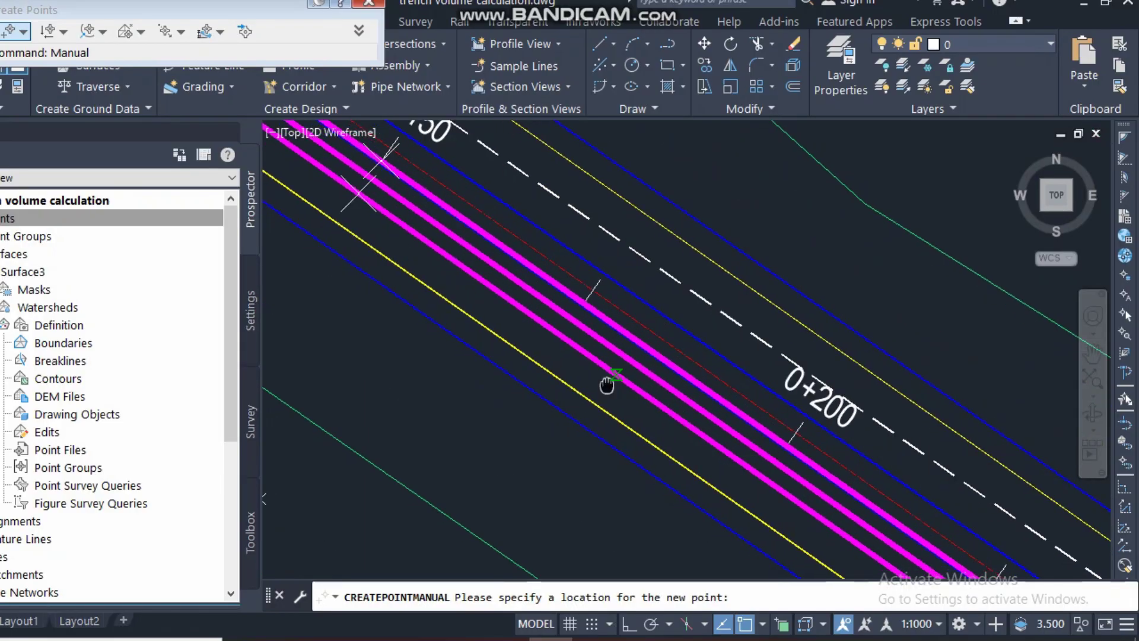
pyautogui.click(698, 425)
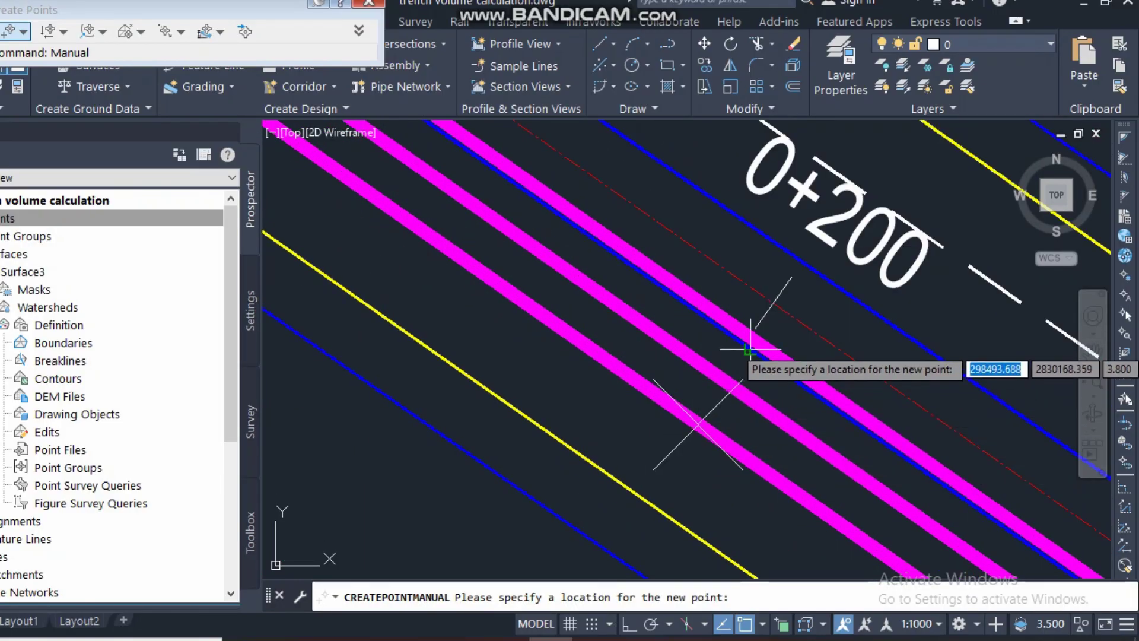
pyautogui.click(753, 338)
# Place points at the far ends of both outer trench lines at station 0+250 and finish manual point creation
pyautogui.scroll(-4, 751, 337)
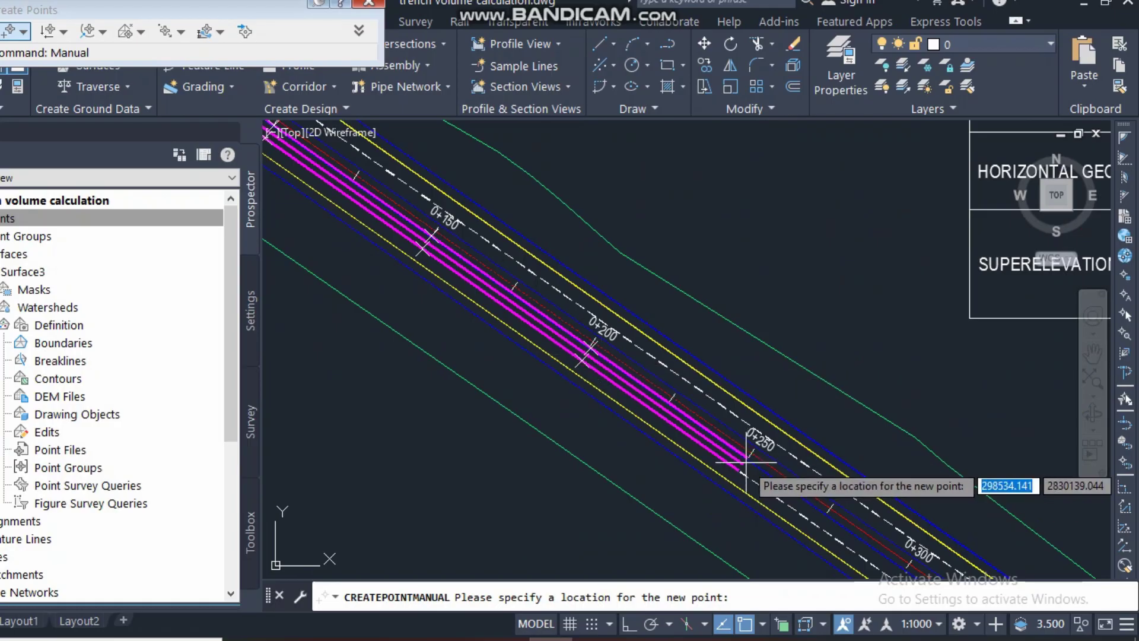
pyautogui.scroll(5, 741, 486)
pyautogui.click(699, 484)
pyautogui.click(794, 353)
pyautogui.press('Escape')
pyautogui.scroll(-6, 798, 356)
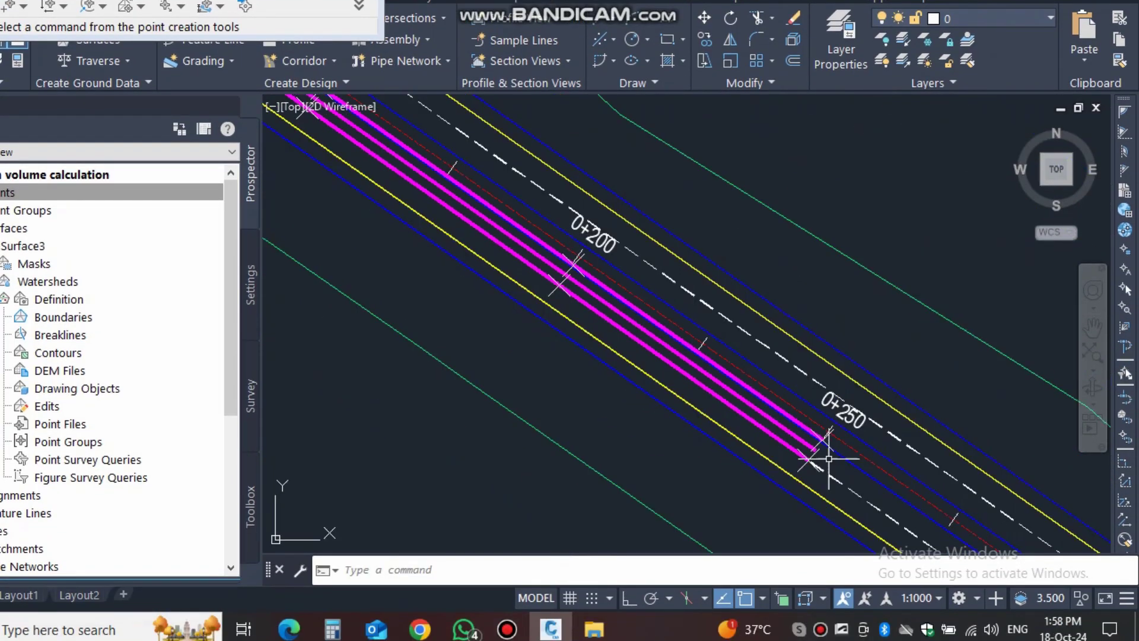
# Examine the created points along the trench lines and the matching pipe elevation labels in the profile view
pyautogui.moveTo(750, 362); pyautogui.dragTo(766, 386, button='middle')
pyautogui.scroll(4, 691, 320)
pyautogui.scroll(-2, 691, 320)
pyautogui.scroll(1, 691, 320)
pyautogui.scroll(-4, 686, 325)
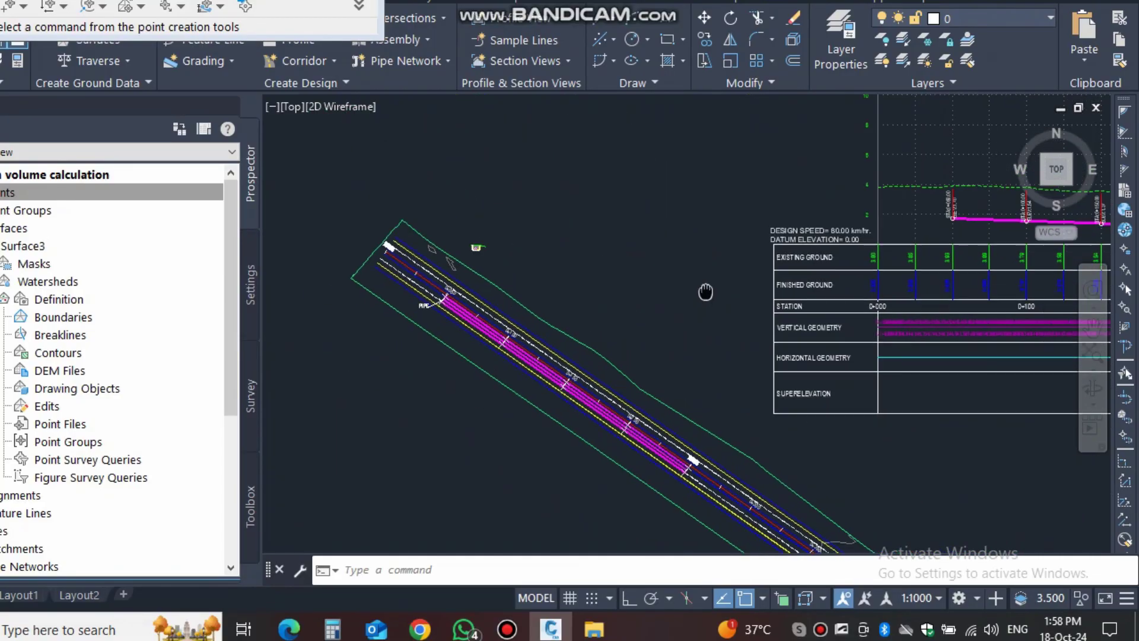
pyautogui.scroll(5, 472, 334)
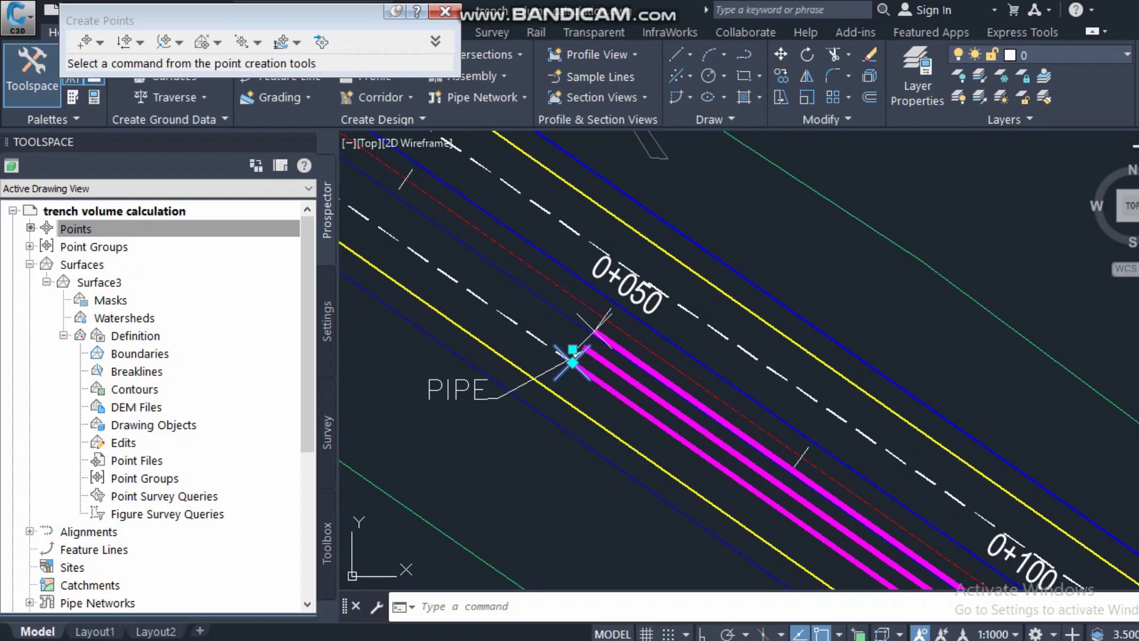
pyautogui.scroll(-8, 444, 350)
pyautogui.scroll(5, 993, 257)
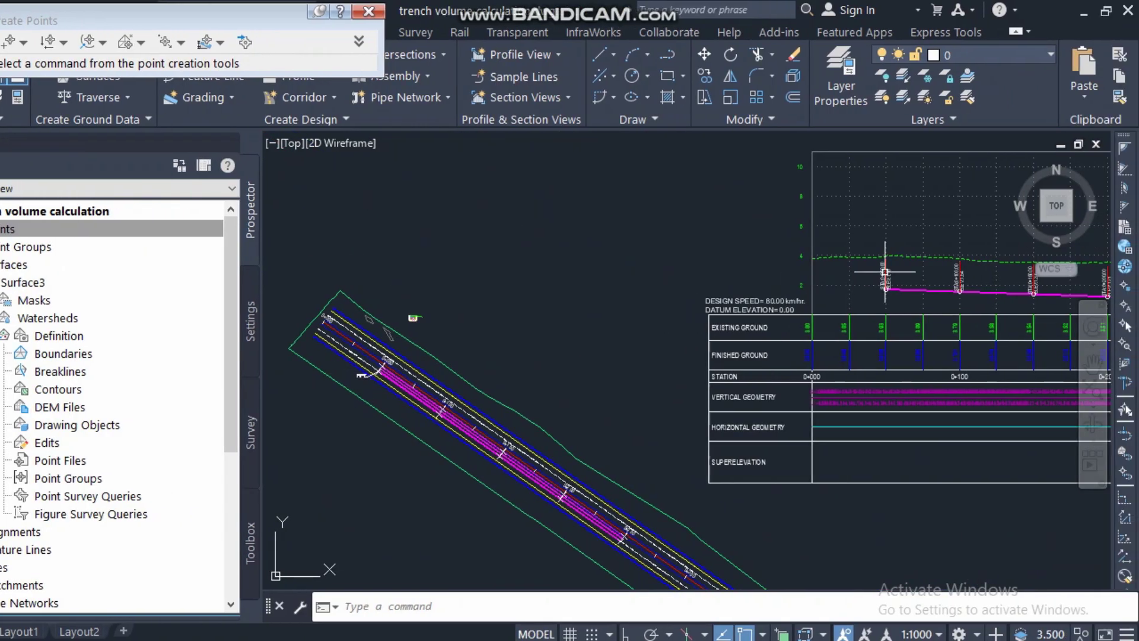
pyautogui.scroll(-6, 917, 257)
pyautogui.scroll(6, 472, 368)
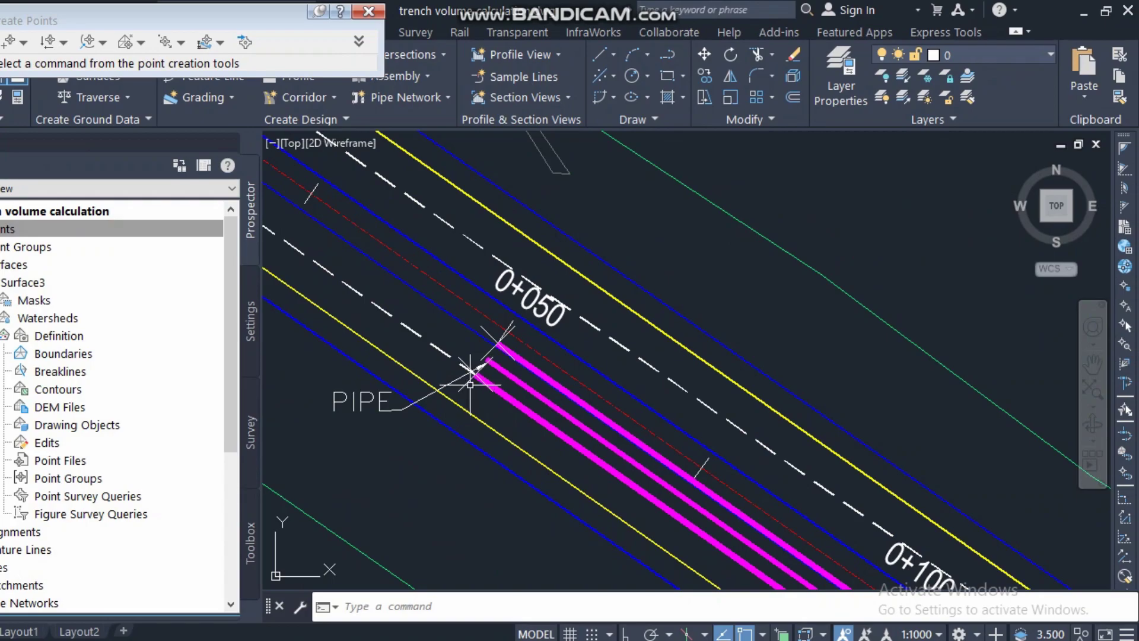
# Set the elevation of the point at the southwestern trench line's start, station 0+050, to 1.7 m
pyautogui.rightClick(503, 383)
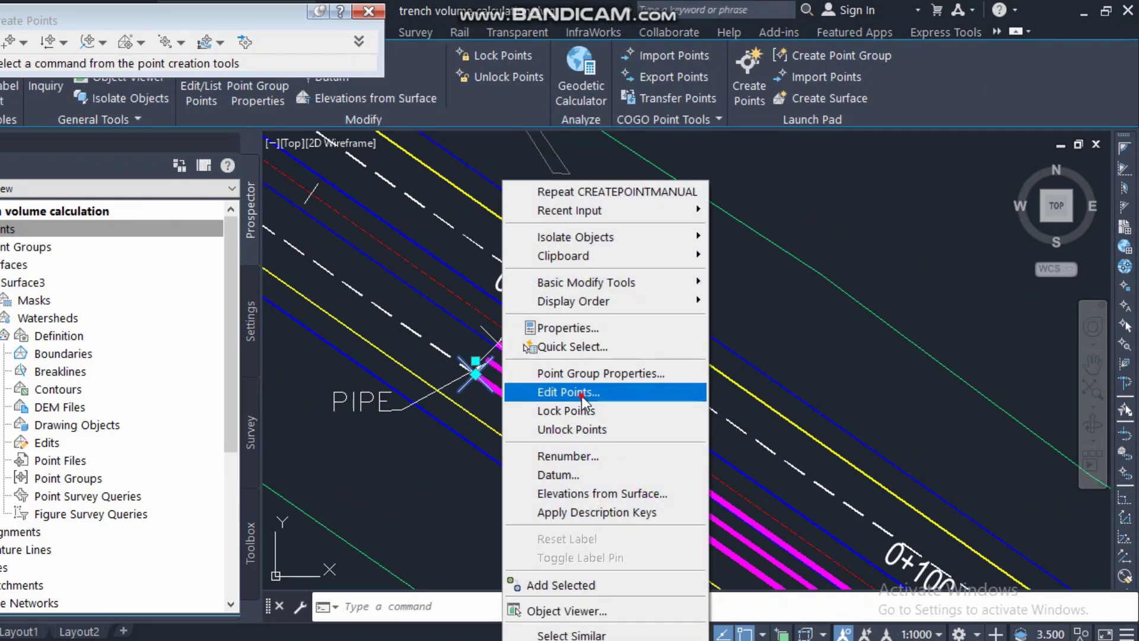
pyautogui.click(581, 392)
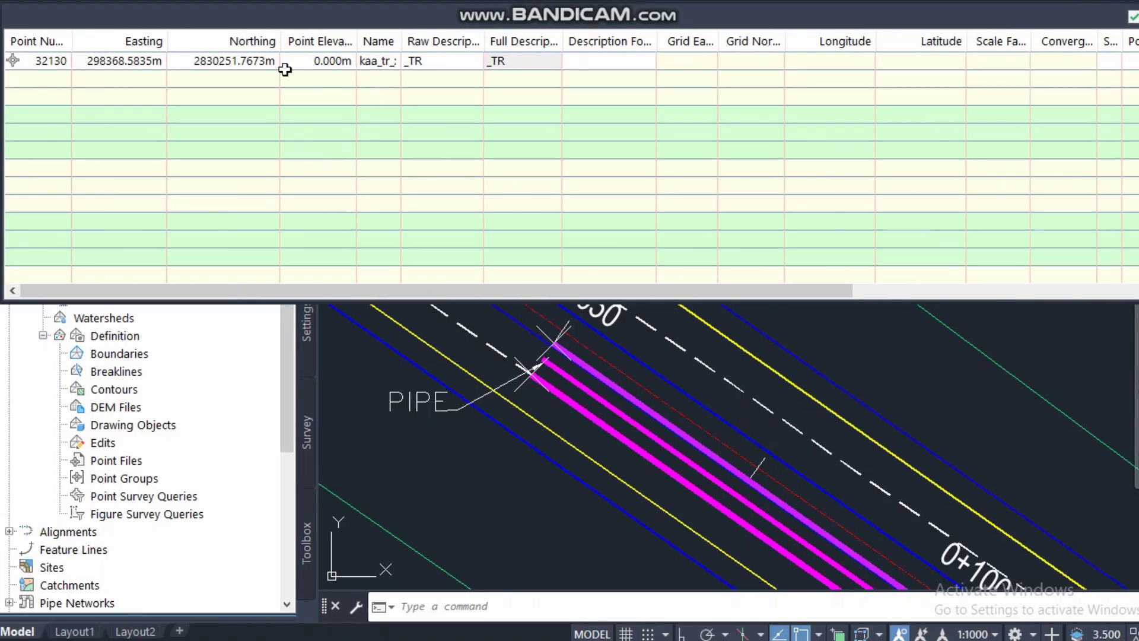
pyautogui.click(332, 64)
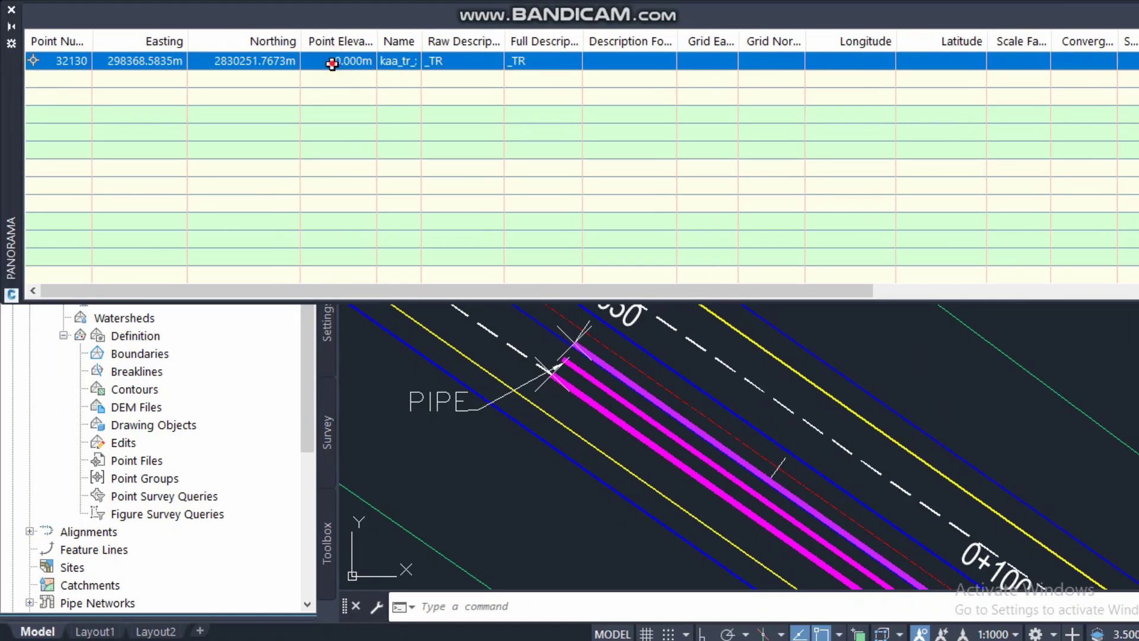
pyautogui.click(332, 63)
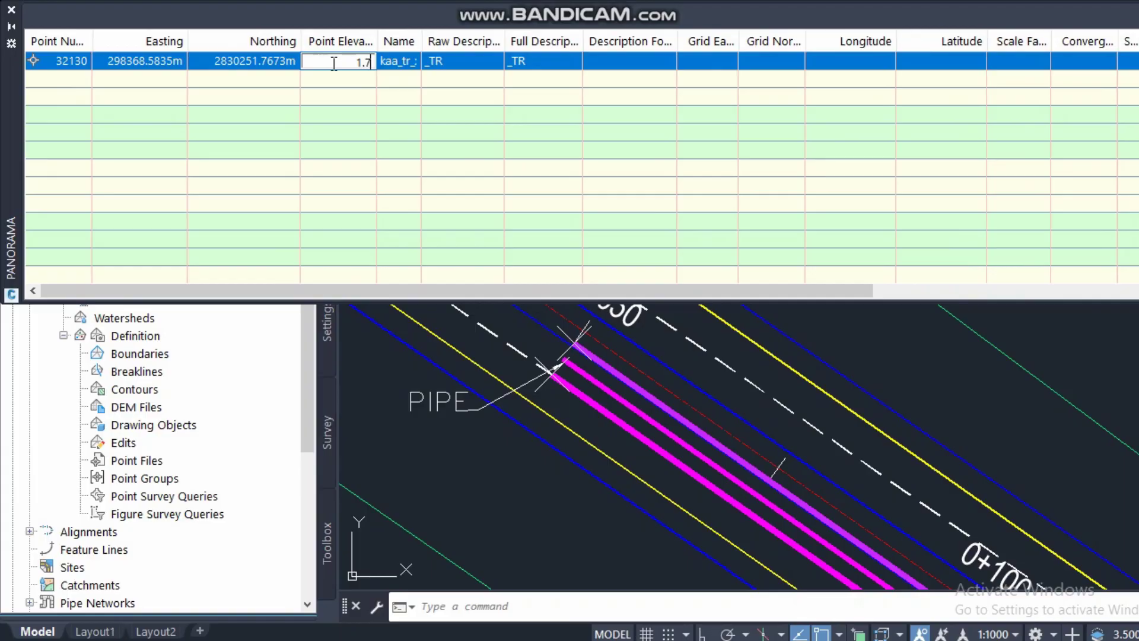
pyautogui.click(348, 88)
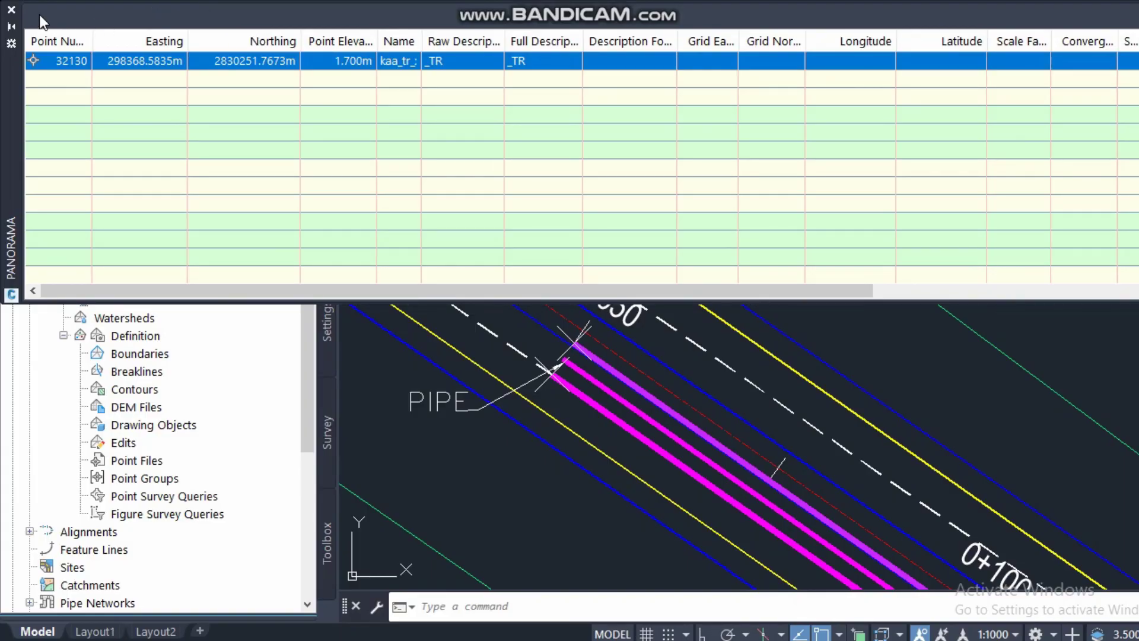
pyautogui.click(12, 12)
# Set the elevation of the point at the northeastern trench line's start, station 0+050, to 1.7 m
pyautogui.scroll(3, 578, 323)
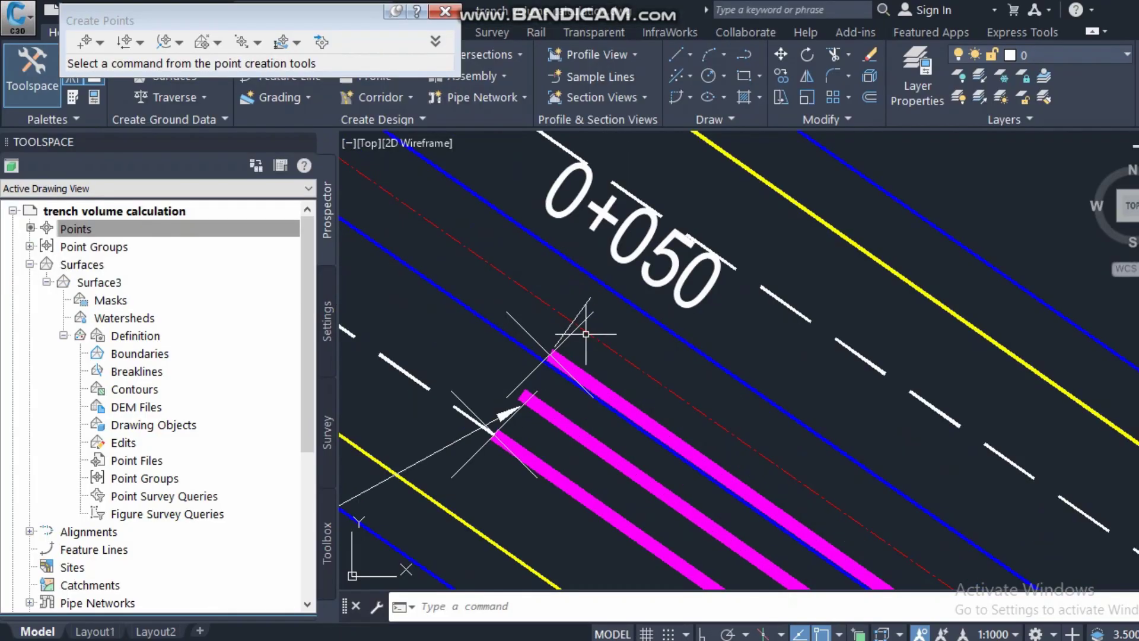
pyautogui.rightClick(573, 332)
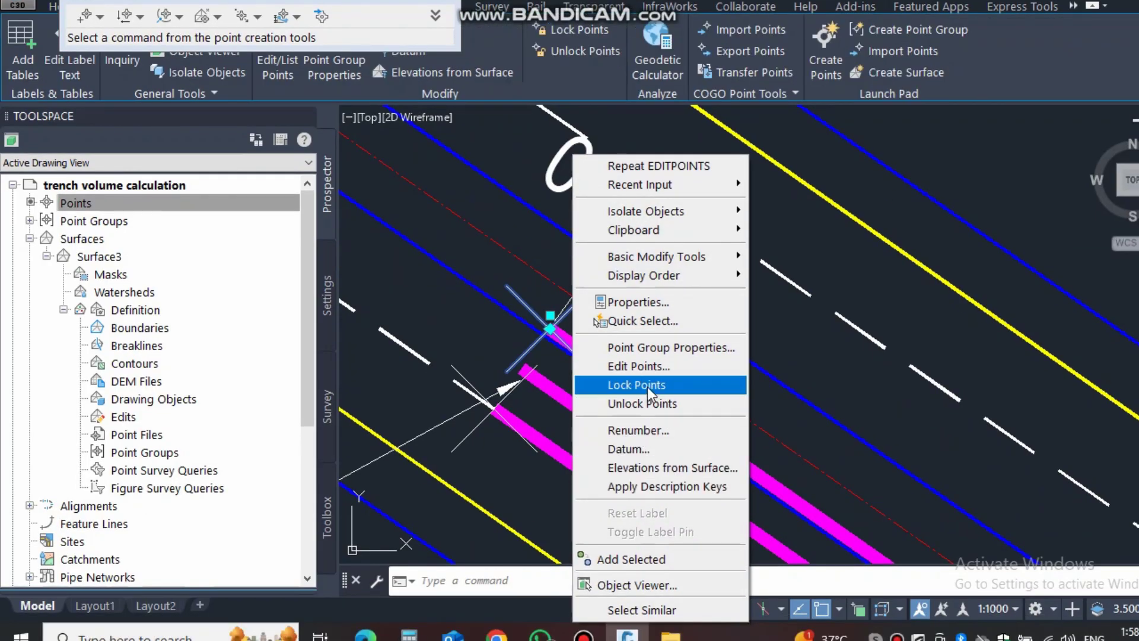
pyautogui.click(647, 366)
pyautogui.click(342, 34)
pyautogui.click(343, 62)
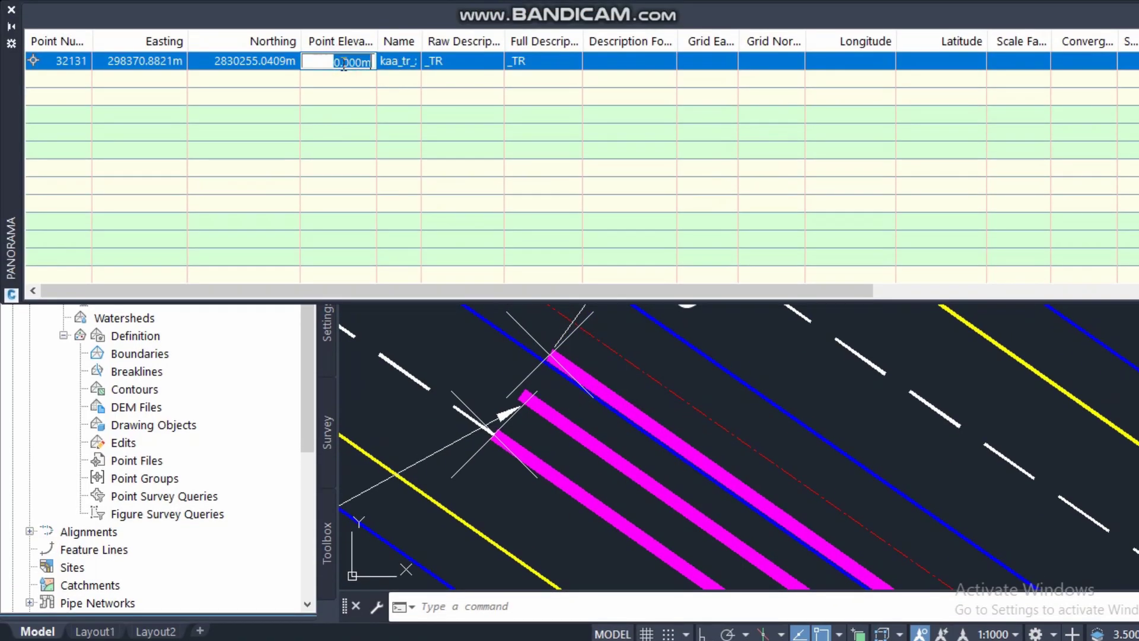
pyautogui.click(368, 113)
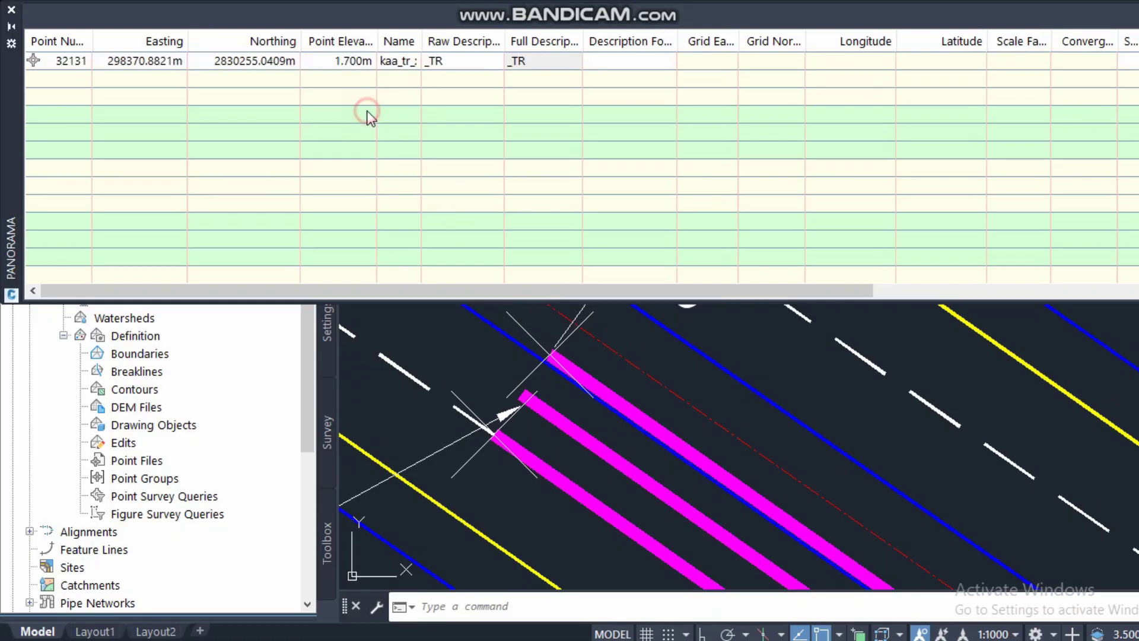
pyautogui.click(11, 9)
# Set the elevation of the point on the southwestern trench line at station 0+100 to 1.54 m
pyautogui.scroll(-5, 703, 474)
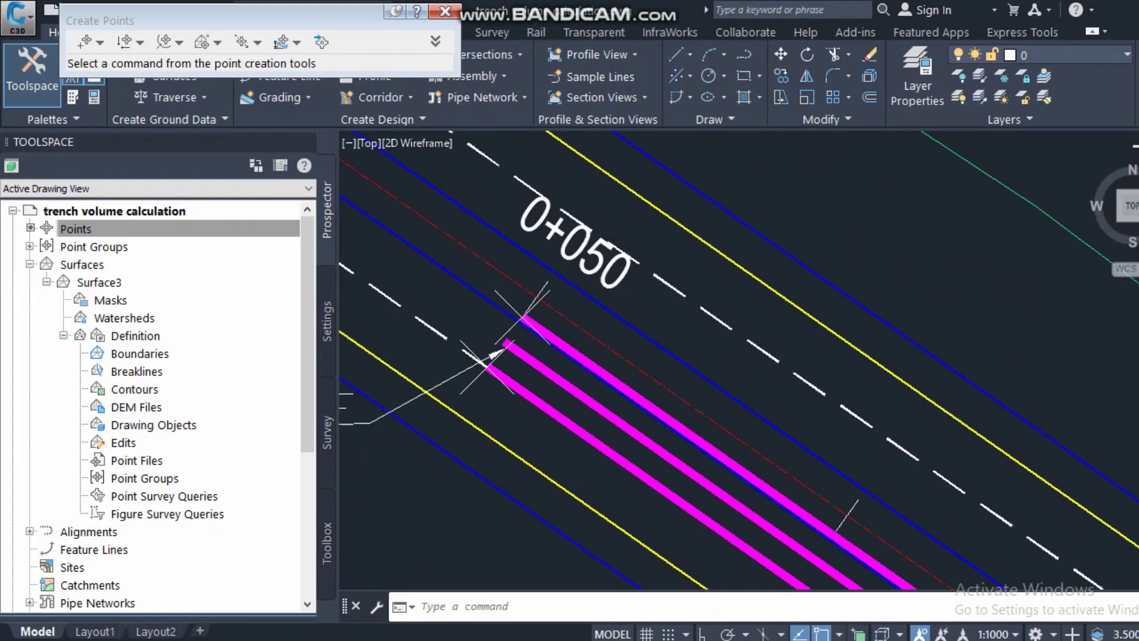
pyautogui.scroll(6, 704, 475)
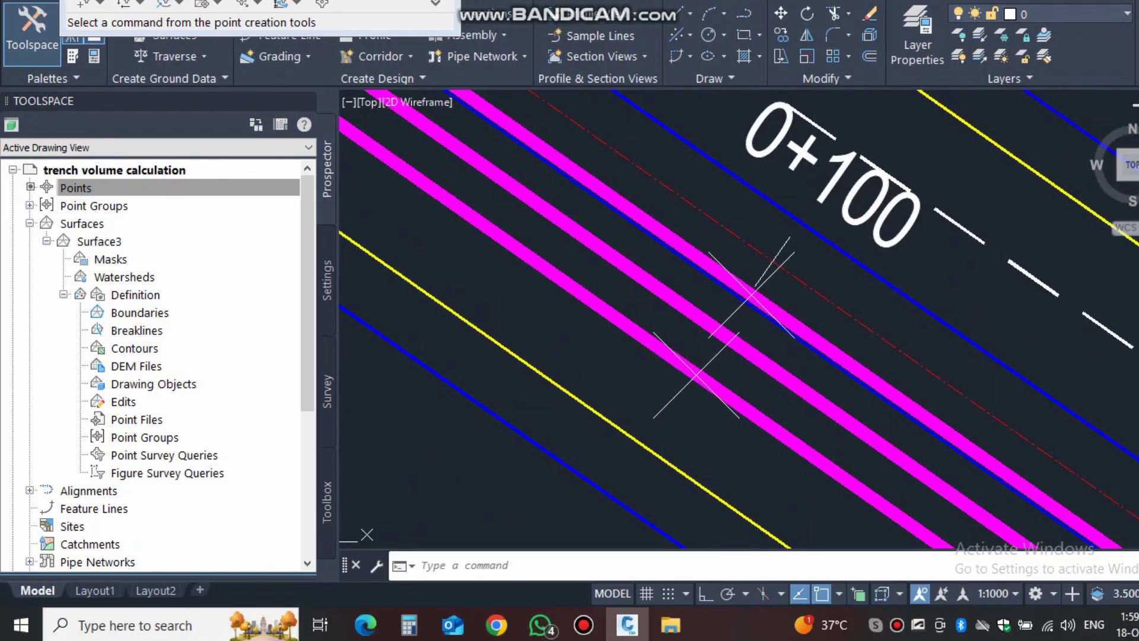
pyautogui.click(711, 400)
pyautogui.rightClick(712, 359)
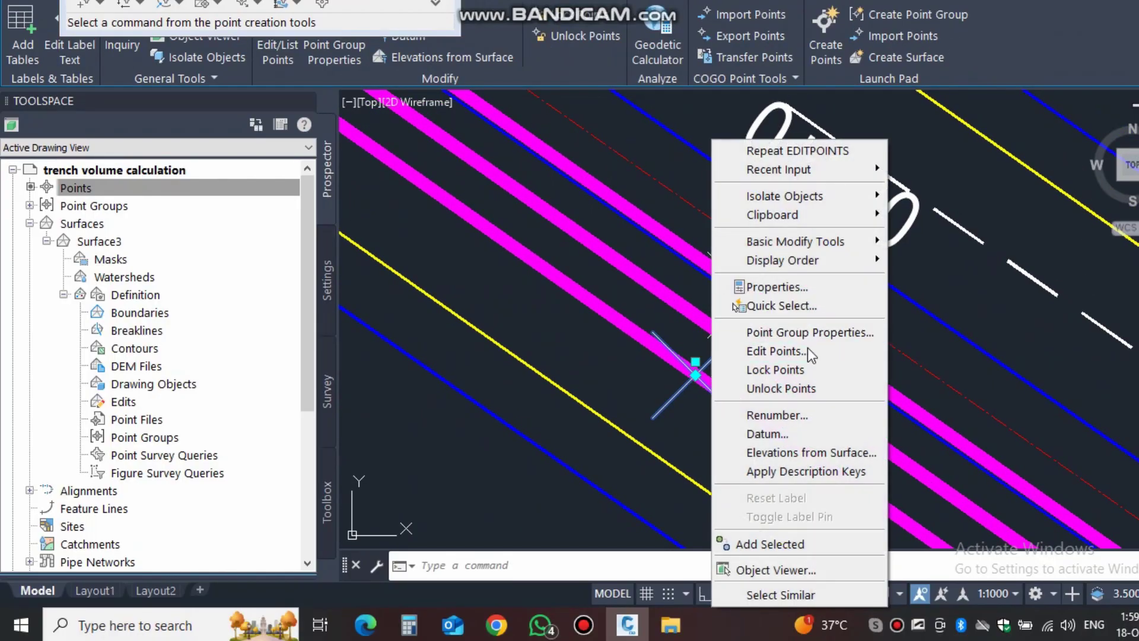
pyautogui.click(795, 354)
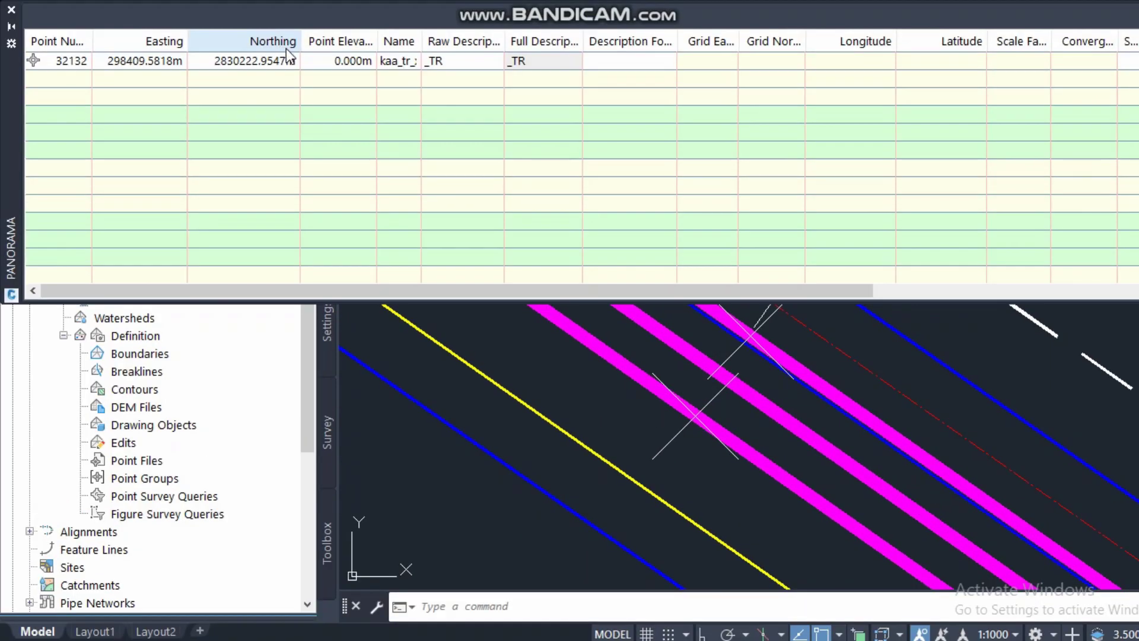
pyautogui.click(337, 61)
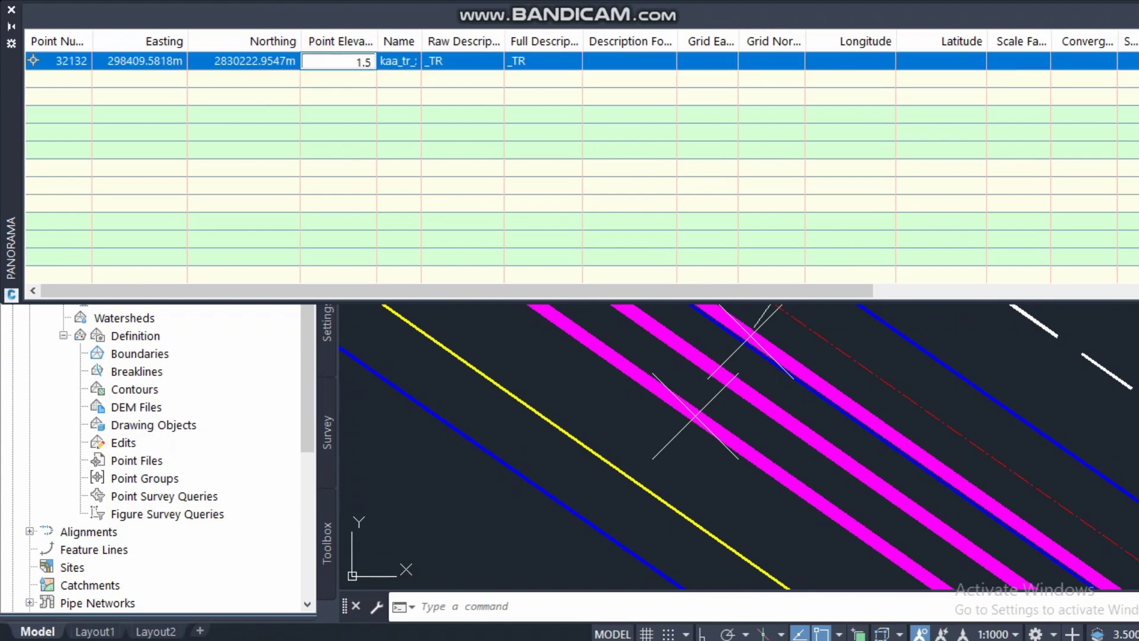
pyautogui.click(376, 84)
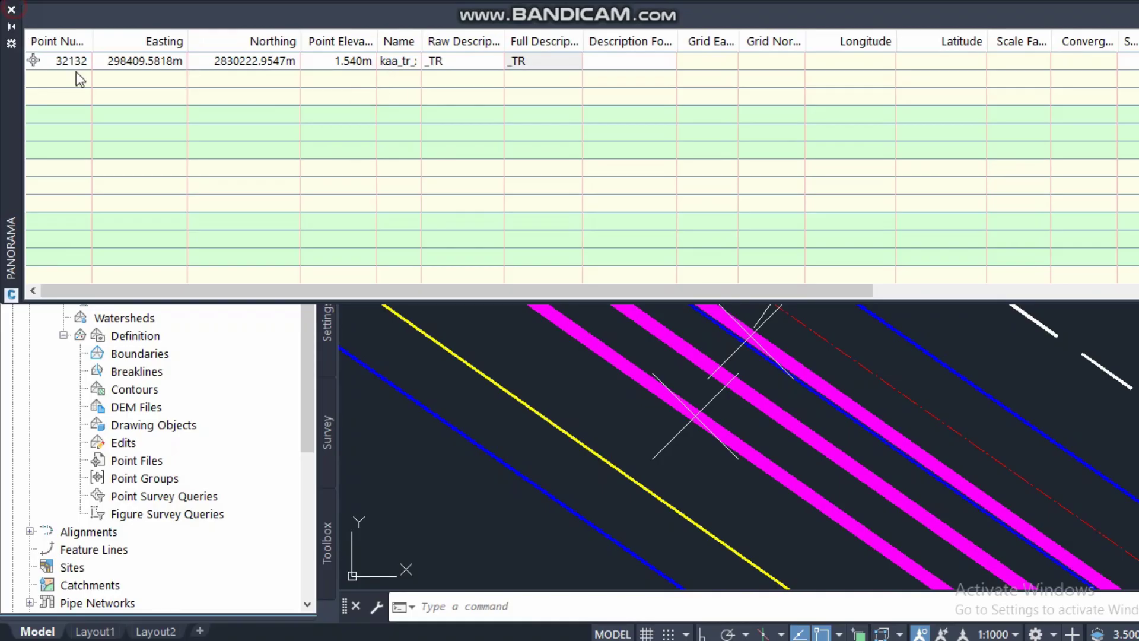
pyautogui.click(11, 9)
# Set the elevation of the point on the northeastern trench line at station 0+100 to 1.54 m
pyautogui.click(751, 336)
pyautogui.rightClick(771, 336)
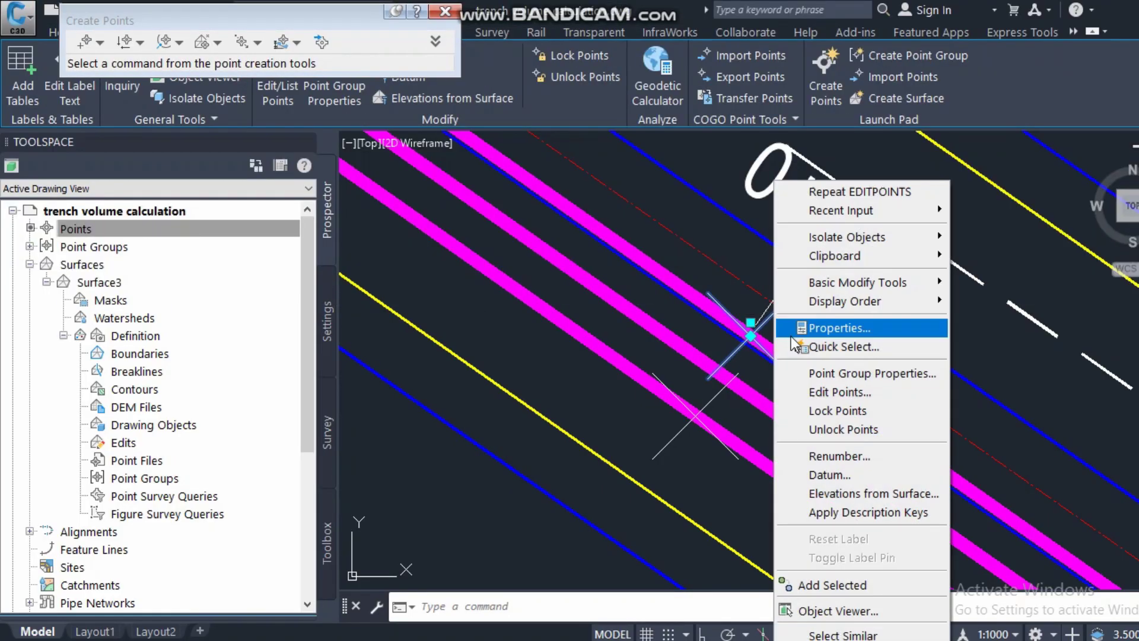
pyautogui.click(846, 394)
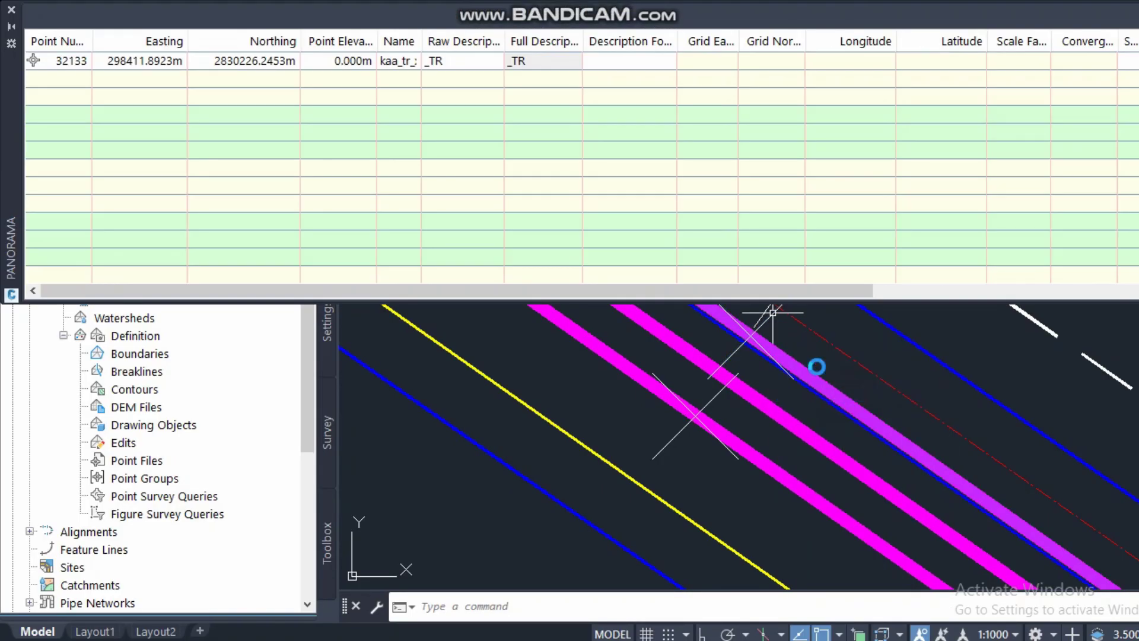
pyautogui.click(353, 63)
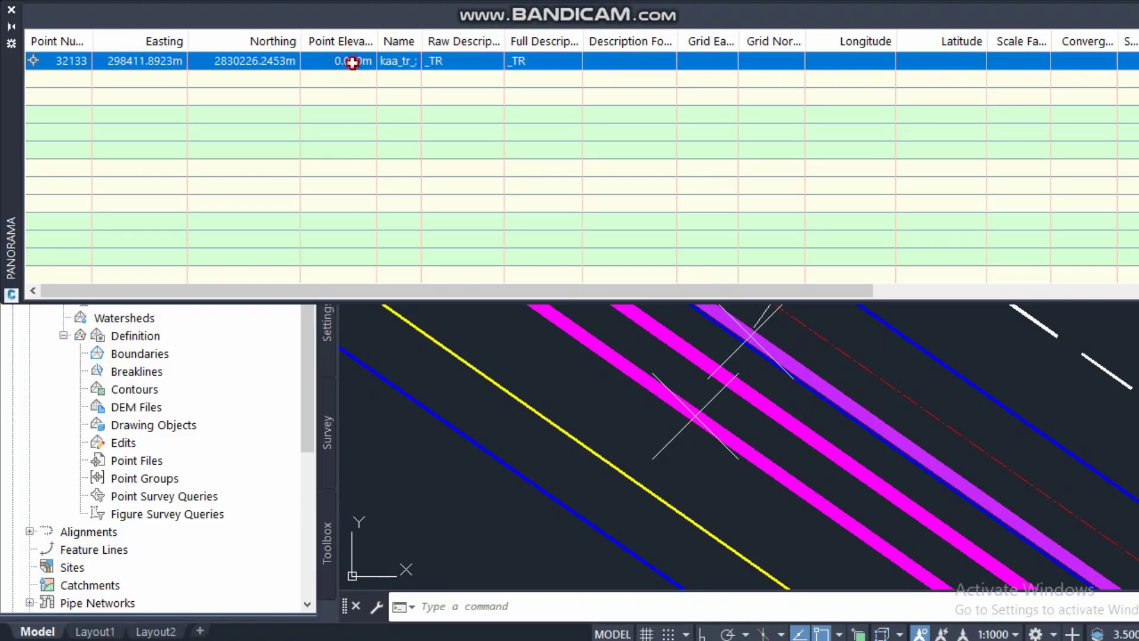
pyautogui.click(353, 63)
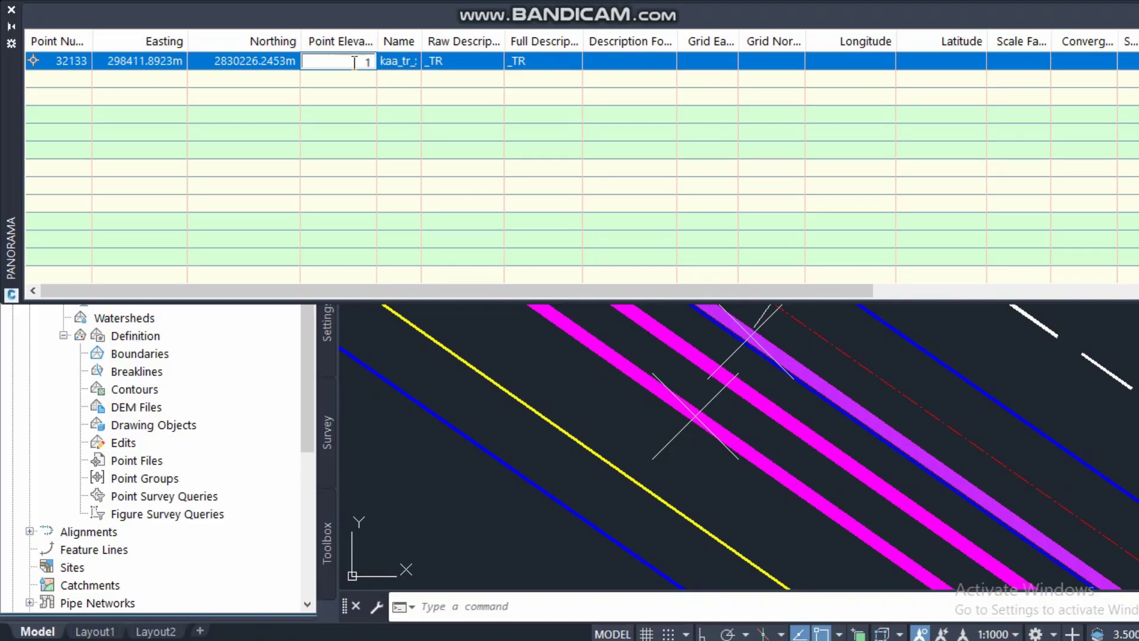
pyautogui.click(377, 108)
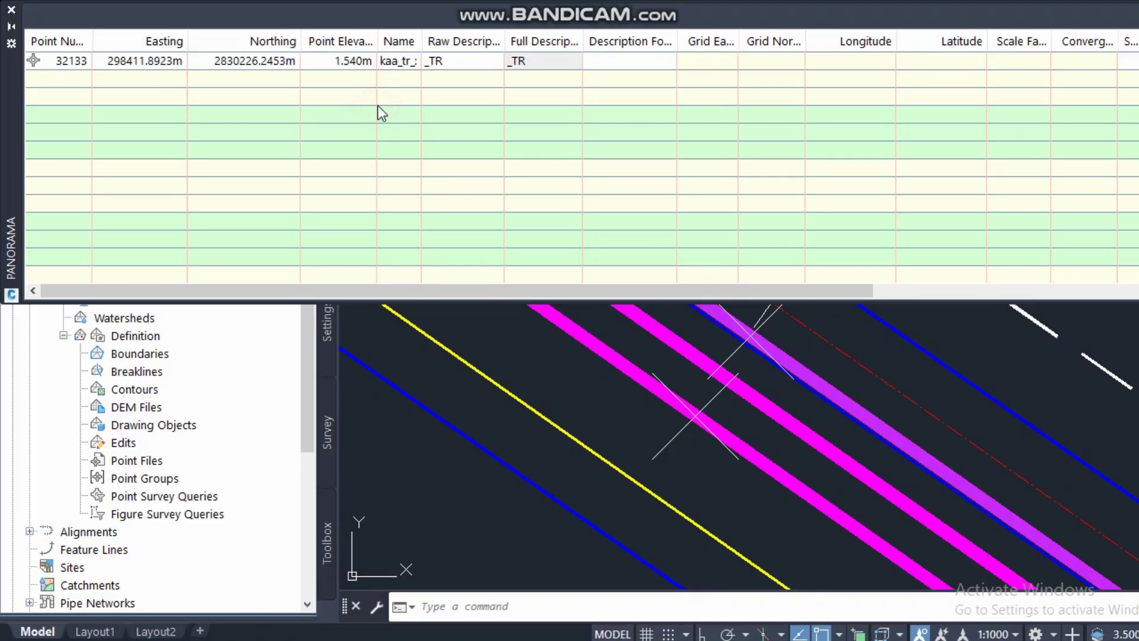
pyautogui.click(12, 11)
# Check the pipe elevation at station 0+150 in the profile view and set the southwestern trench line's point there to 1.37 m
pyautogui.scroll(-5, 551, 318)
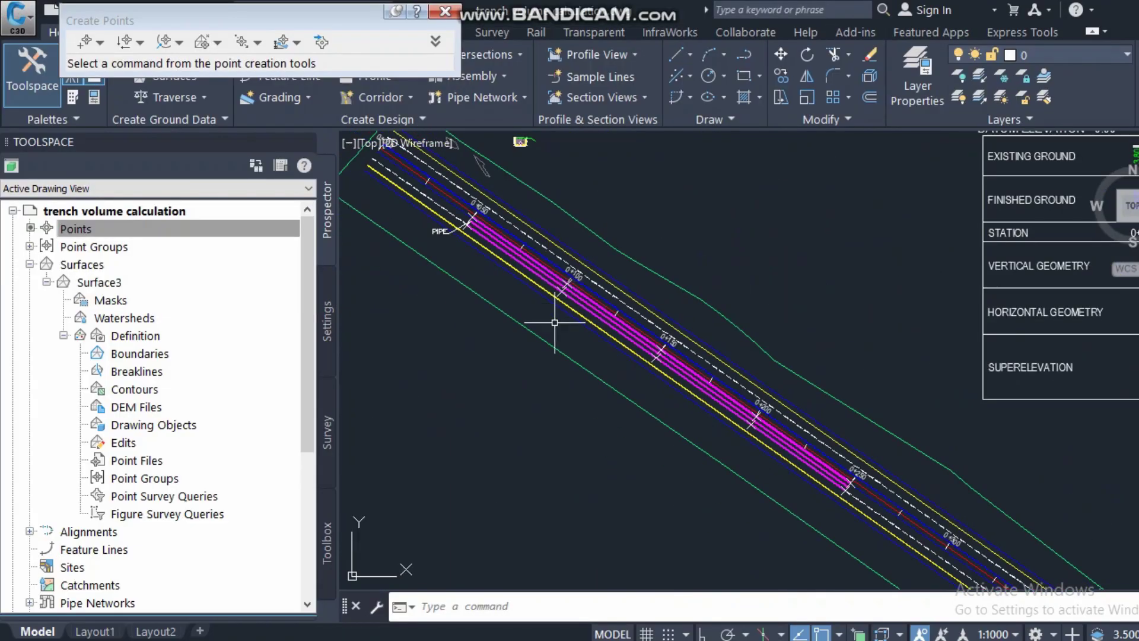
pyautogui.scroll(-1, 554, 323)
pyautogui.scroll(8, 825, 237)
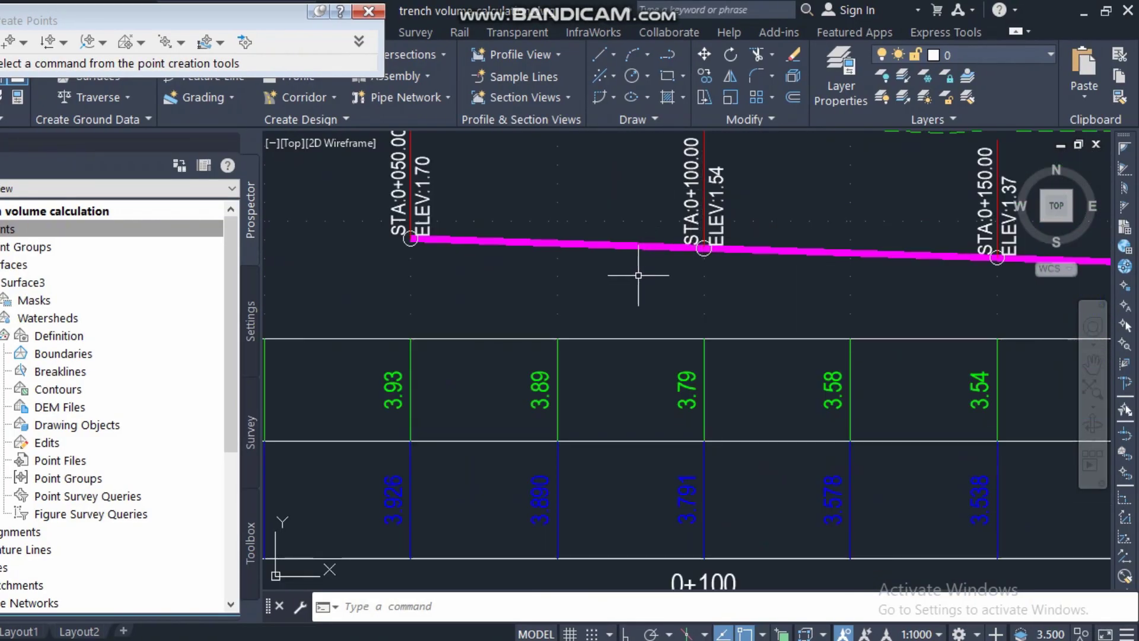
pyautogui.scroll(-5, 723, 264)
pyautogui.scroll(4, 497, 390)
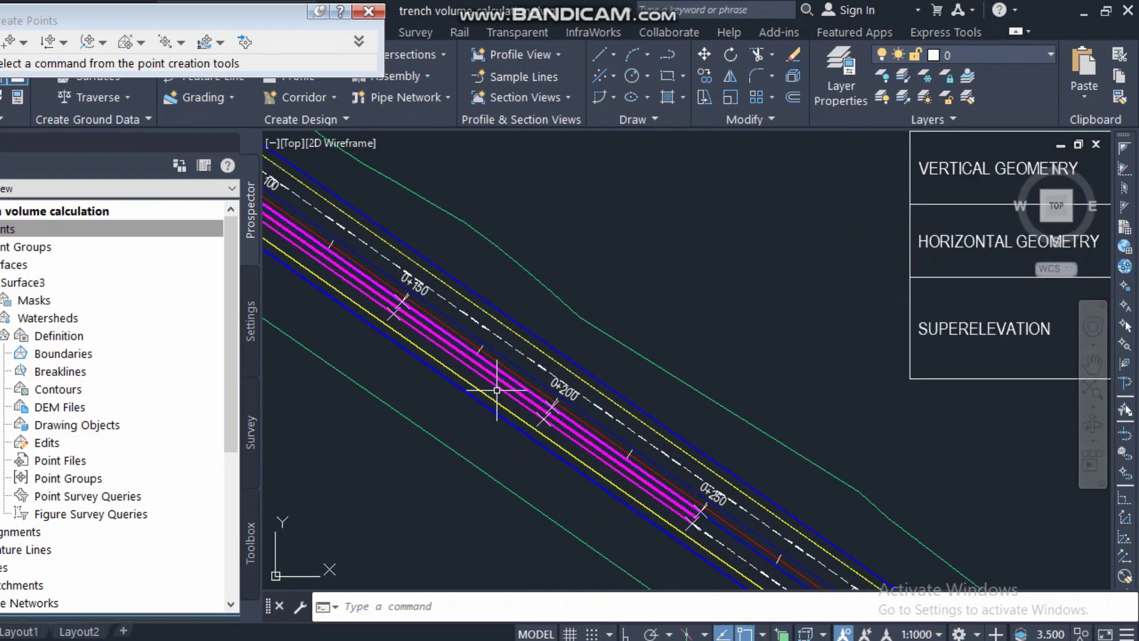
pyautogui.moveTo(428, 350); pyautogui.dragTo(666, 381, button='middle')
pyautogui.scroll(6, 687, 393)
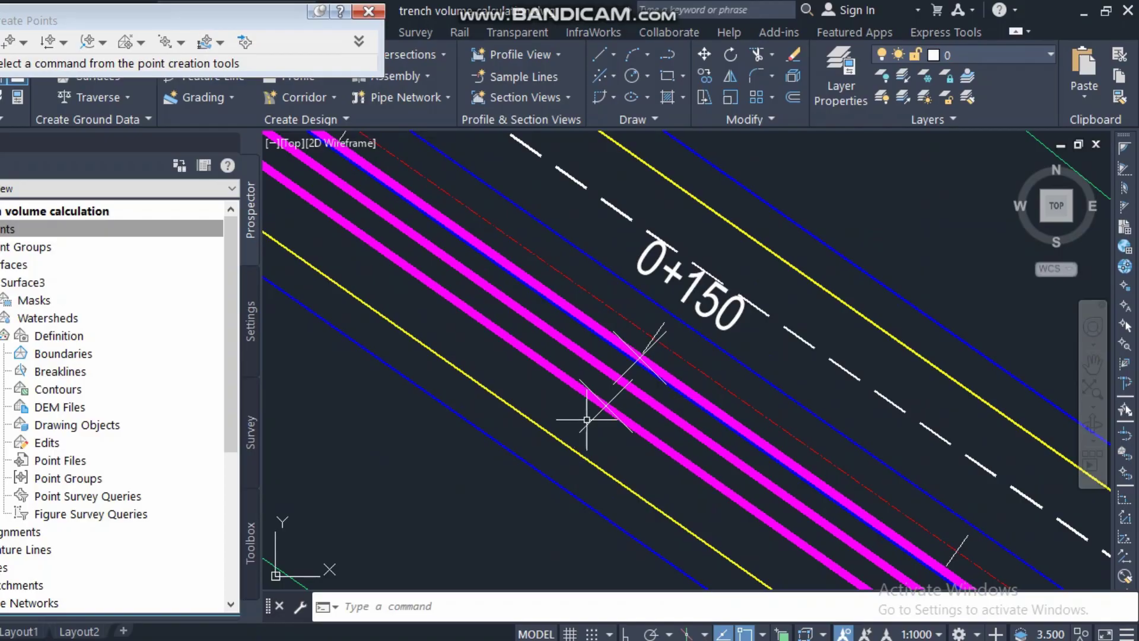
pyautogui.click(605, 404)
pyautogui.rightClick(649, 397)
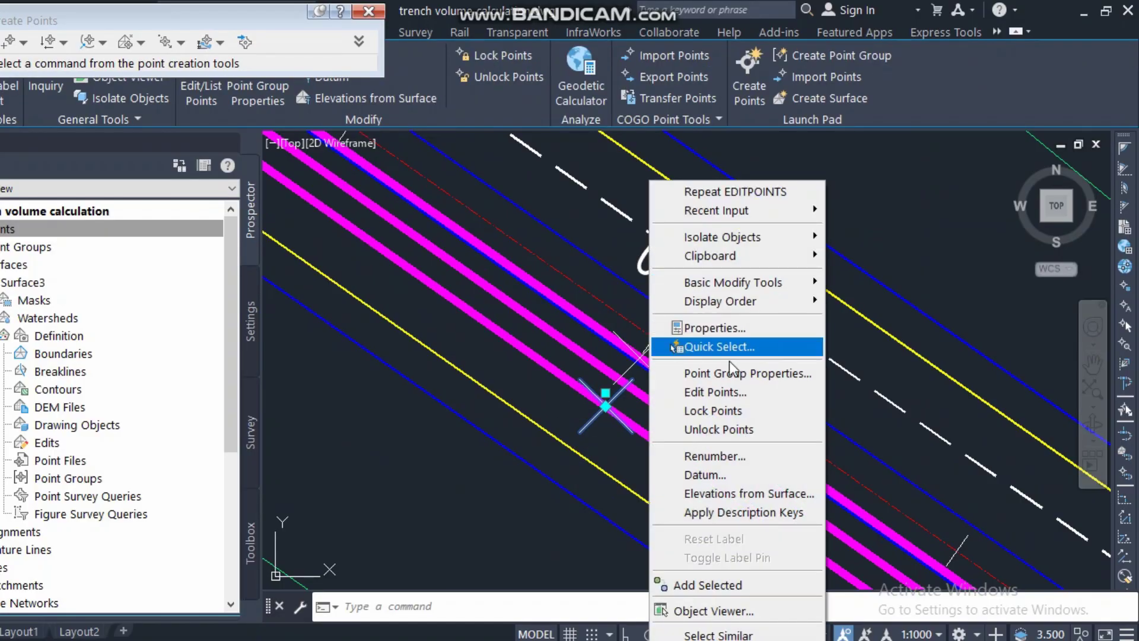
pyautogui.click(718, 392)
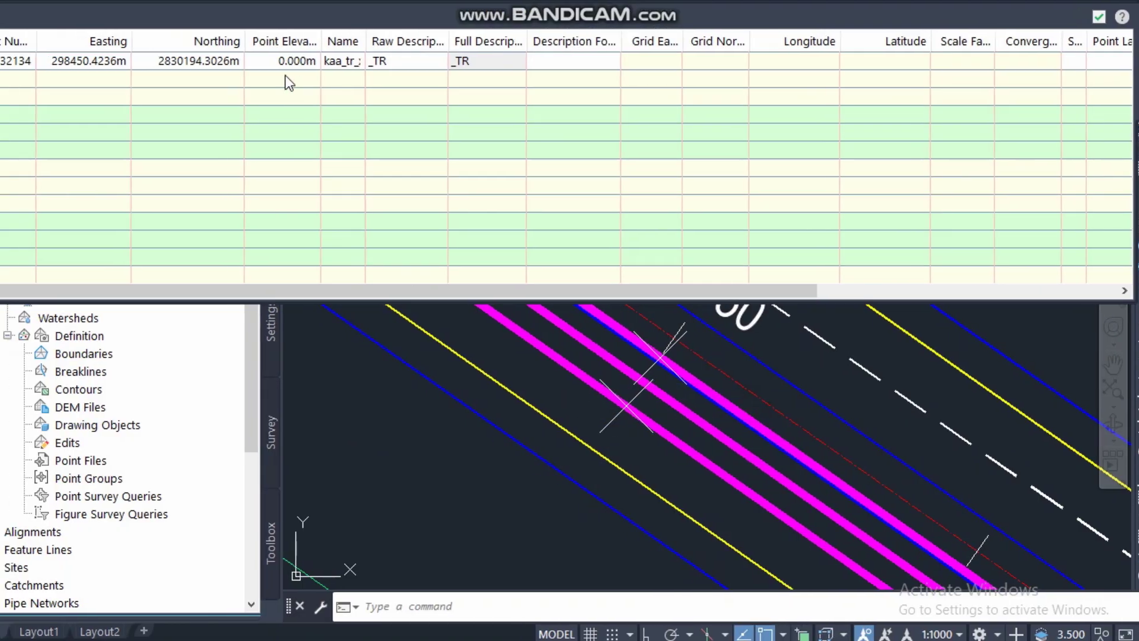
pyautogui.click(285, 66)
pyautogui.click(286, 62)
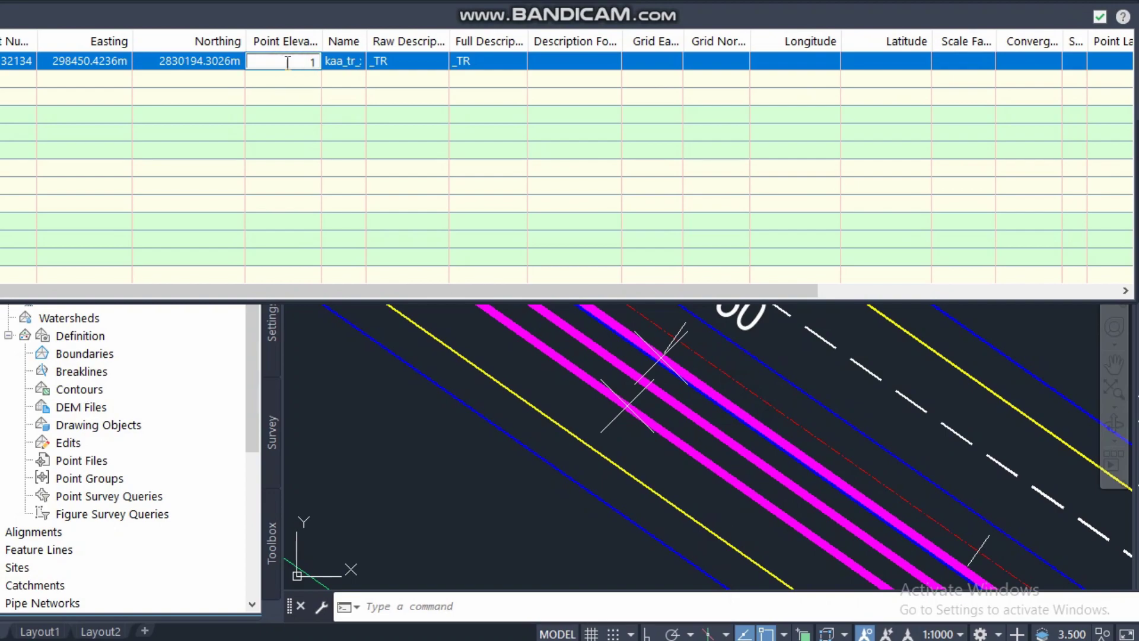
pyautogui.write('1.37')
pyautogui.click(311, 95)
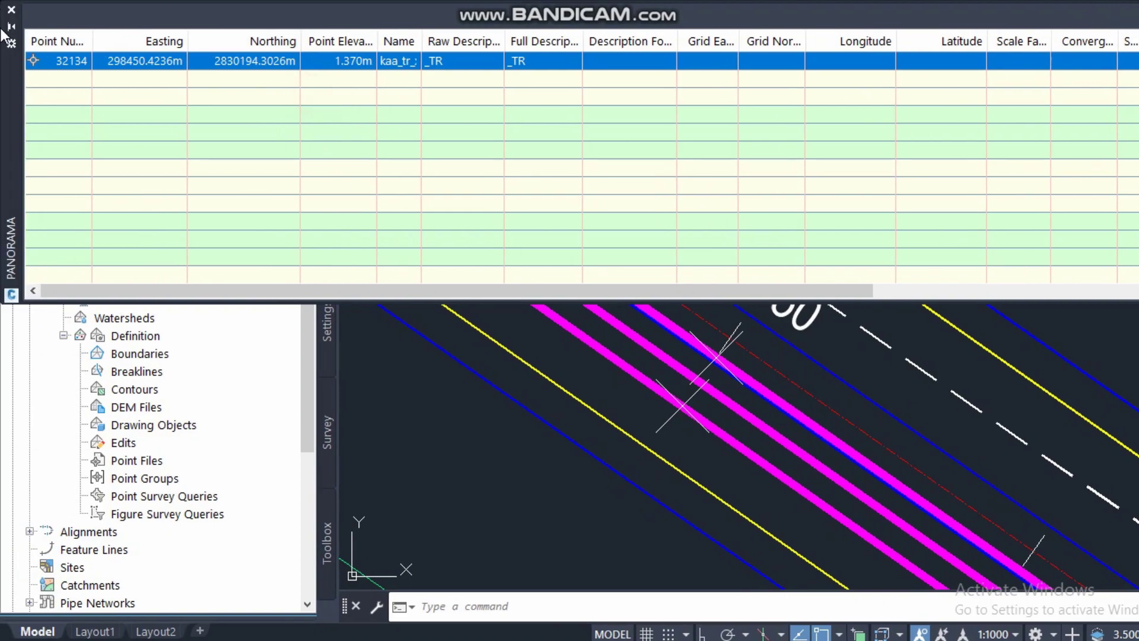
pyautogui.click(11, 10)
# Set the elevation of the point on the northeastern trench line at station 0+150 to 1.37 m
pyautogui.click(734, 343)
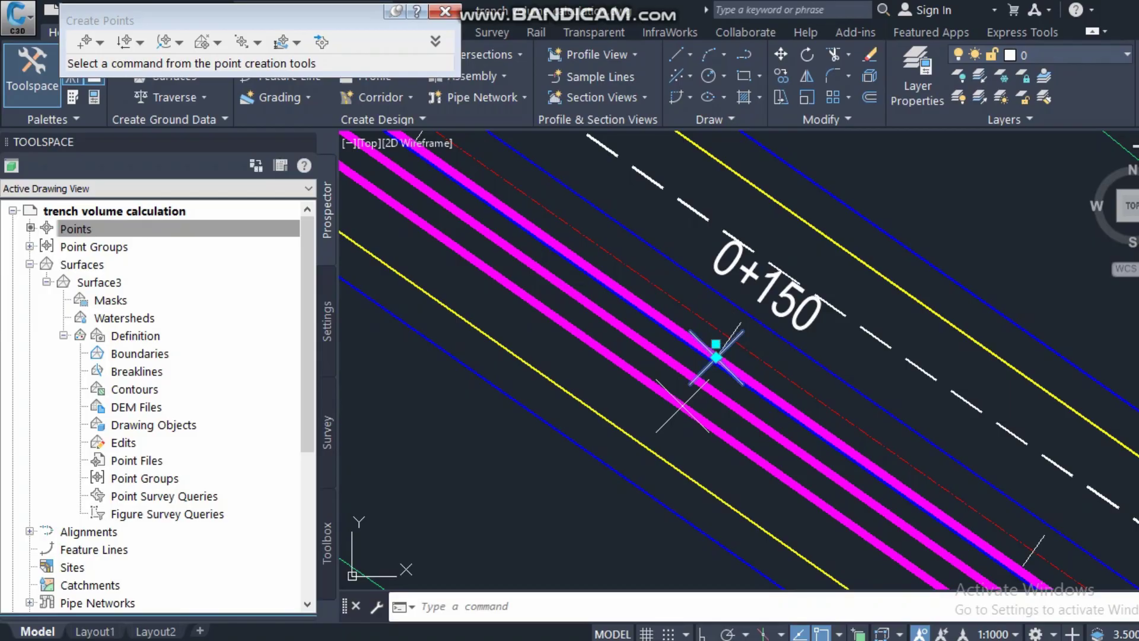
pyautogui.rightClick(748, 363)
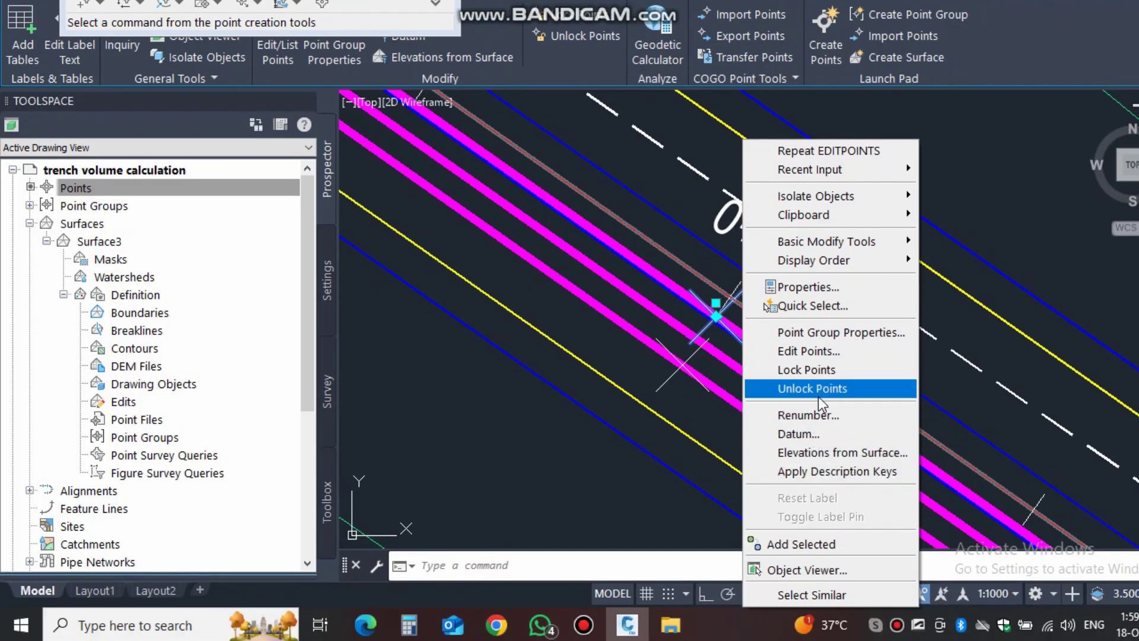
pyautogui.click(818, 351)
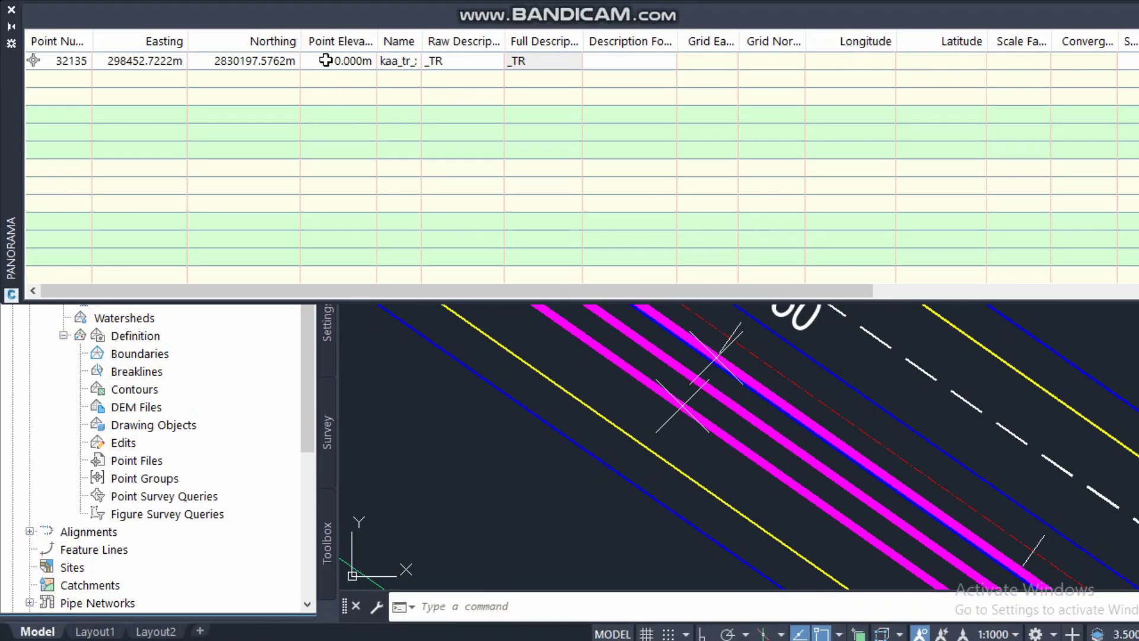
pyautogui.click(325, 20)
pyautogui.click(326, 60)
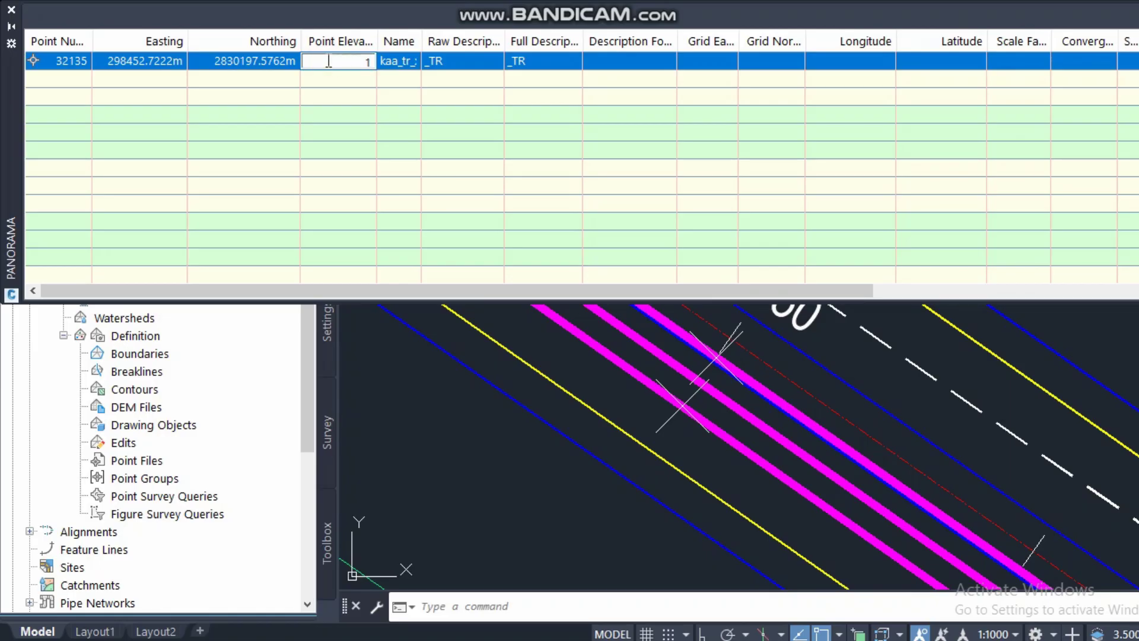
pyautogui.press('Return')
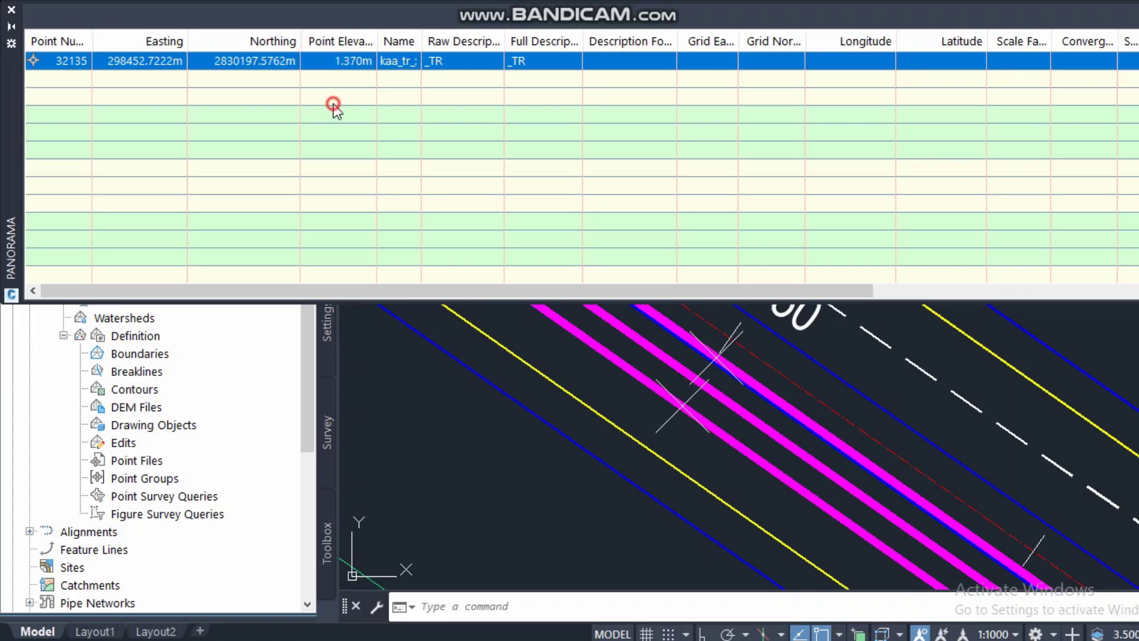
pyautogui.click(10, 10)
# Check the pipe elevation at station 0+200 in the profile view and set the southwestern trench line's point there to 1.21 m
pyautogui.scroll(-5, 830, 318)
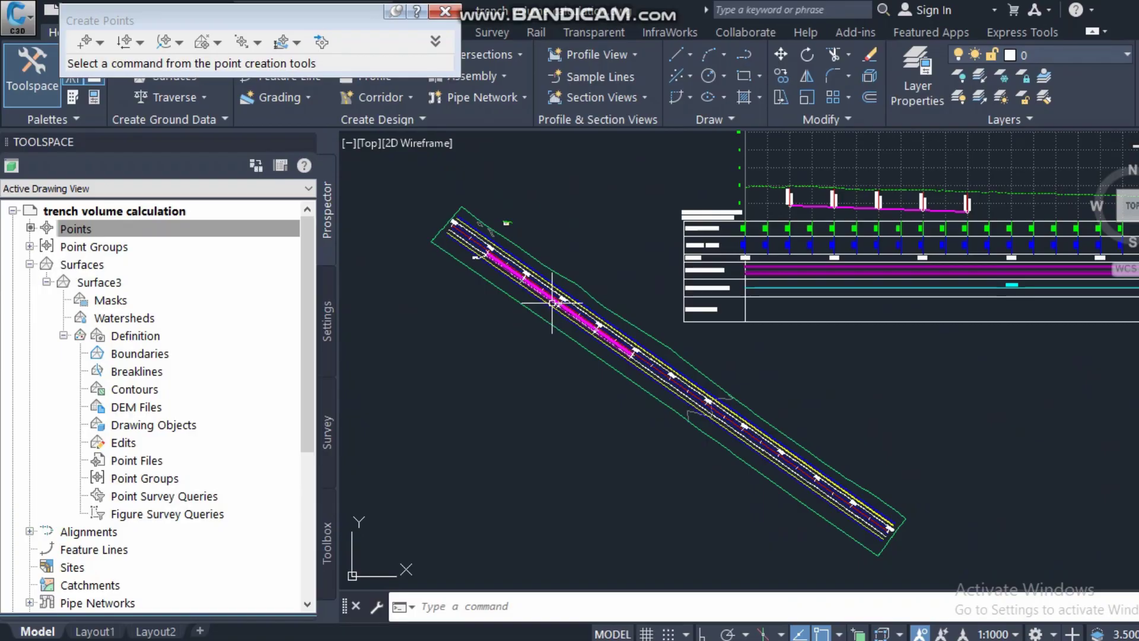
pyautogui.scroll(2, 830, 318)
pyautogui.scroll(5, 831, 318)
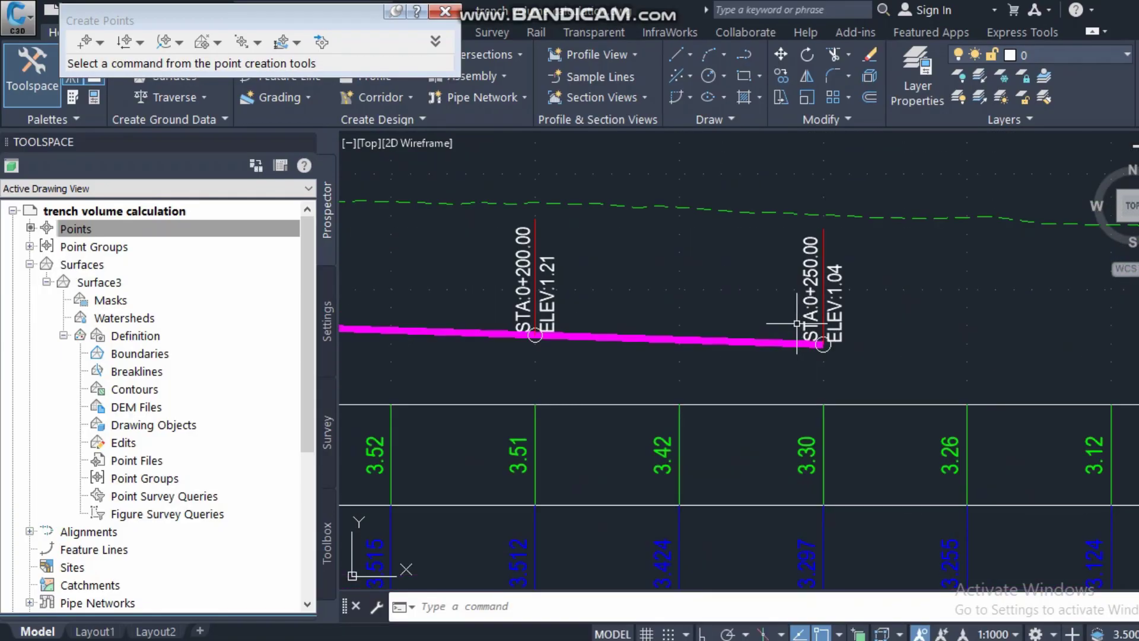
pyautogui.scroll(-3, 632, 315)
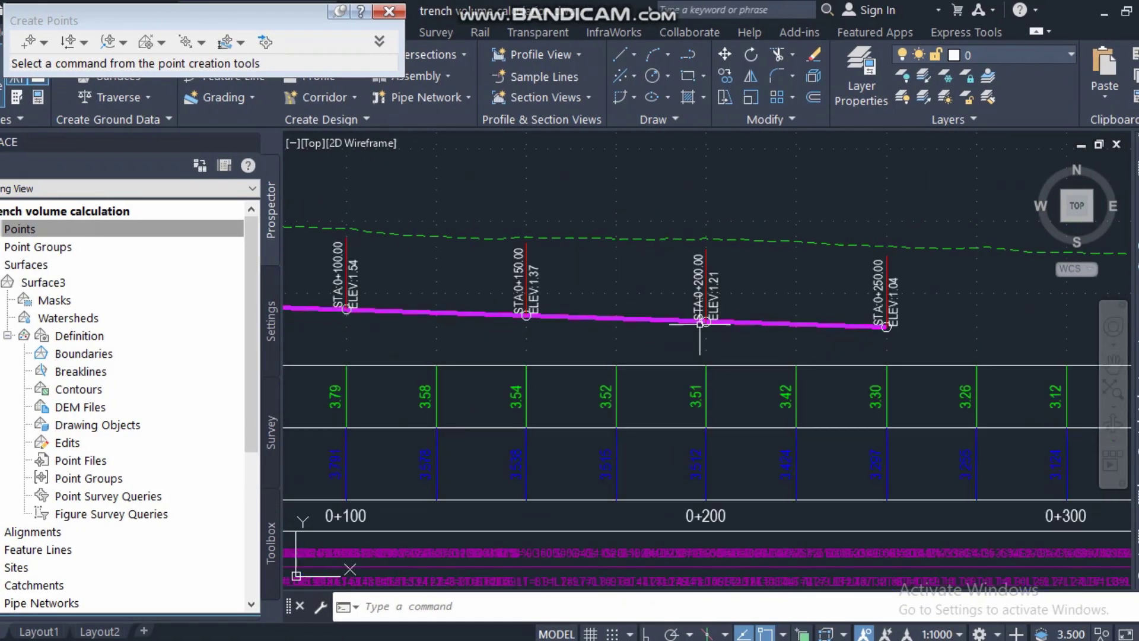
pyautogui.scroll(-6, 771, 308)
pyautogui.scroll(4, 715, 419)
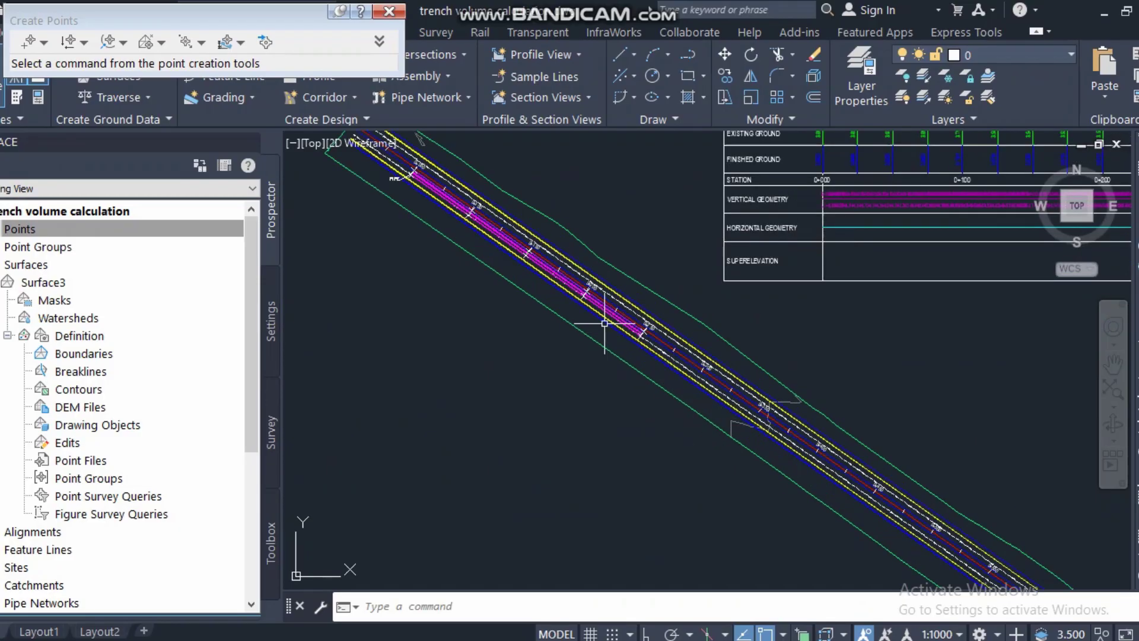
pyautogui.scroll(5, 605, 323)
pyautogui.click(578, 328)
pyautogui.rightClick(571, 344)
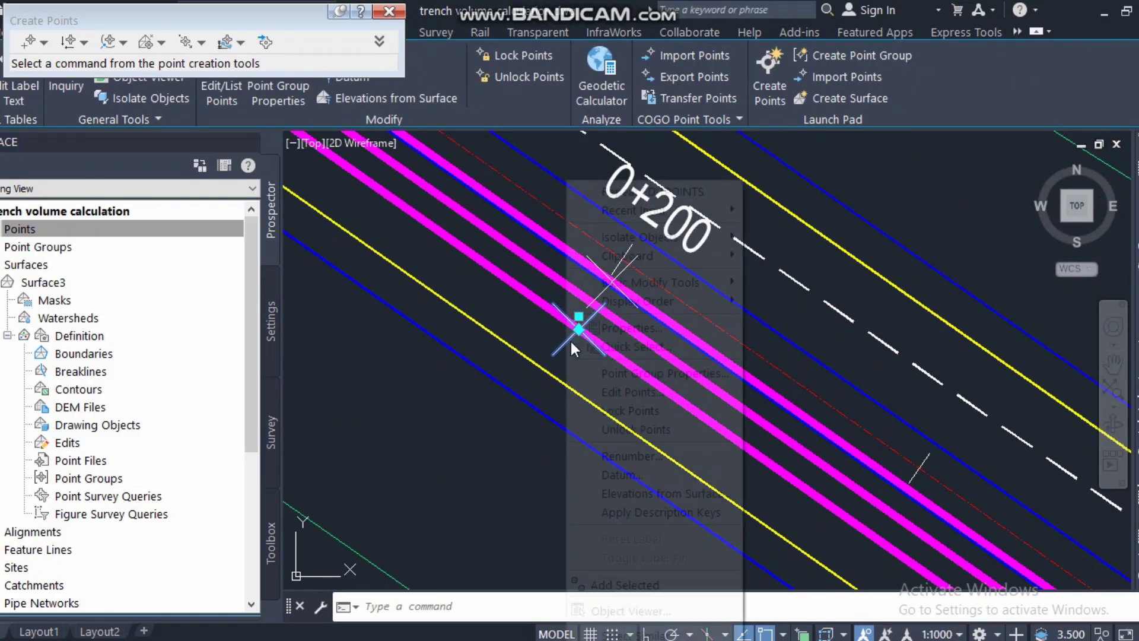
pyautogui.click(629, 392)
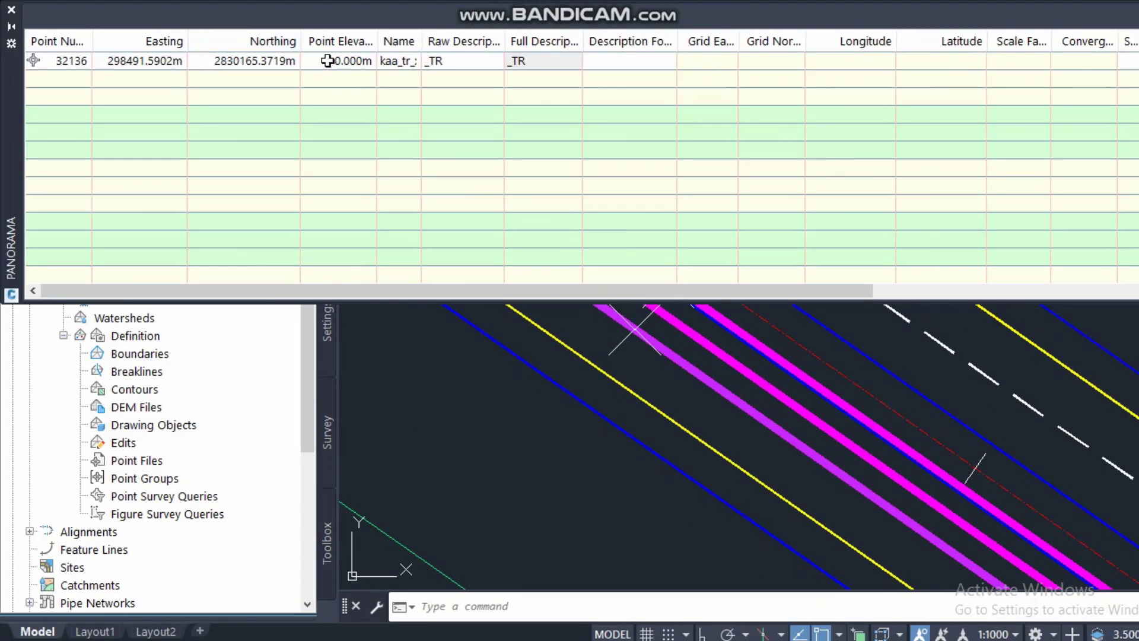
pyautogui.click(327, 61)
pyautogui.click(330, 61)
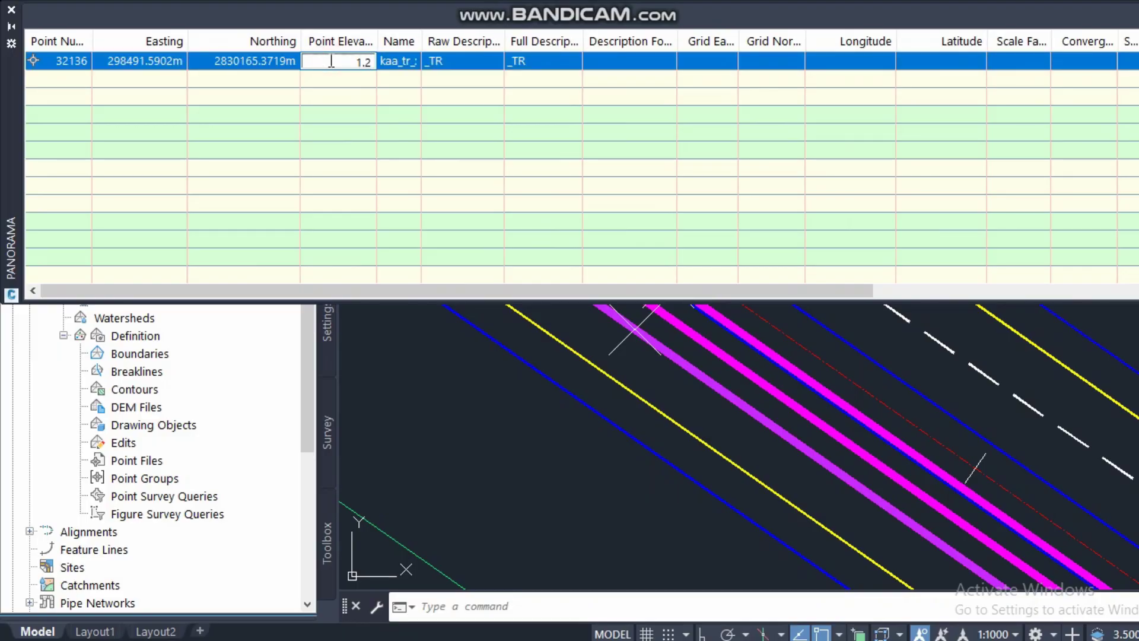
pyautogui.click(326, 95)
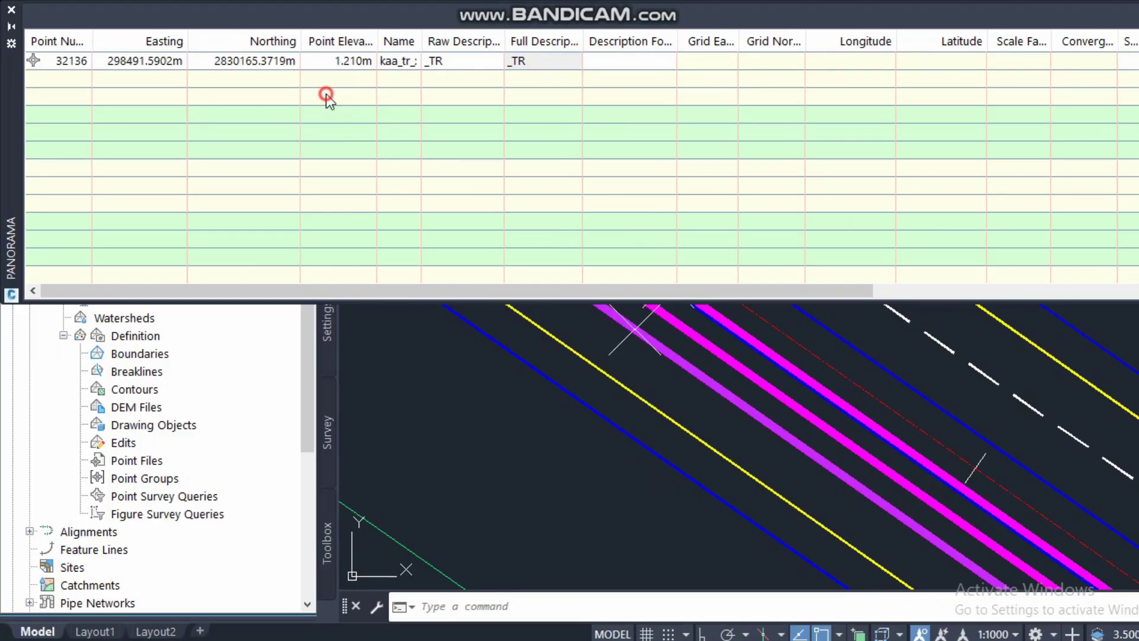
pyautogui.click(12, 8)
# Set the elevation of the point on the northeastern trench line at station 0+200 to 1.21 m
pyautogui.click(668, 279)
pyautogui.rightClick(688, 291)
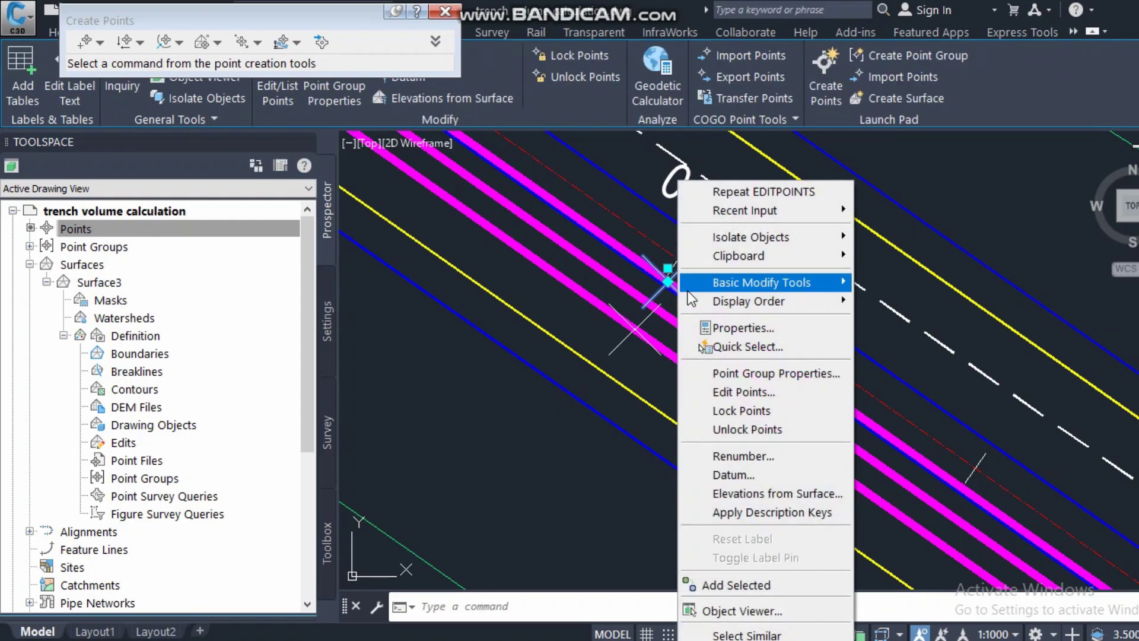
pyautogui.click(735, 392)
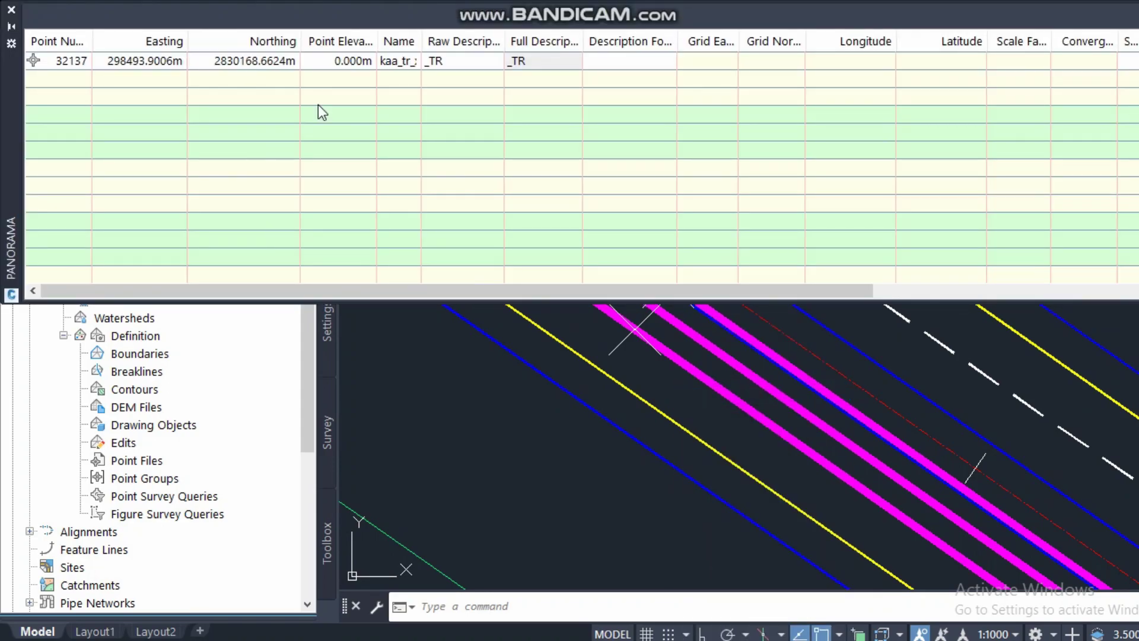
pyautogui.click(337, 59)
pyautogui.write('1.21')
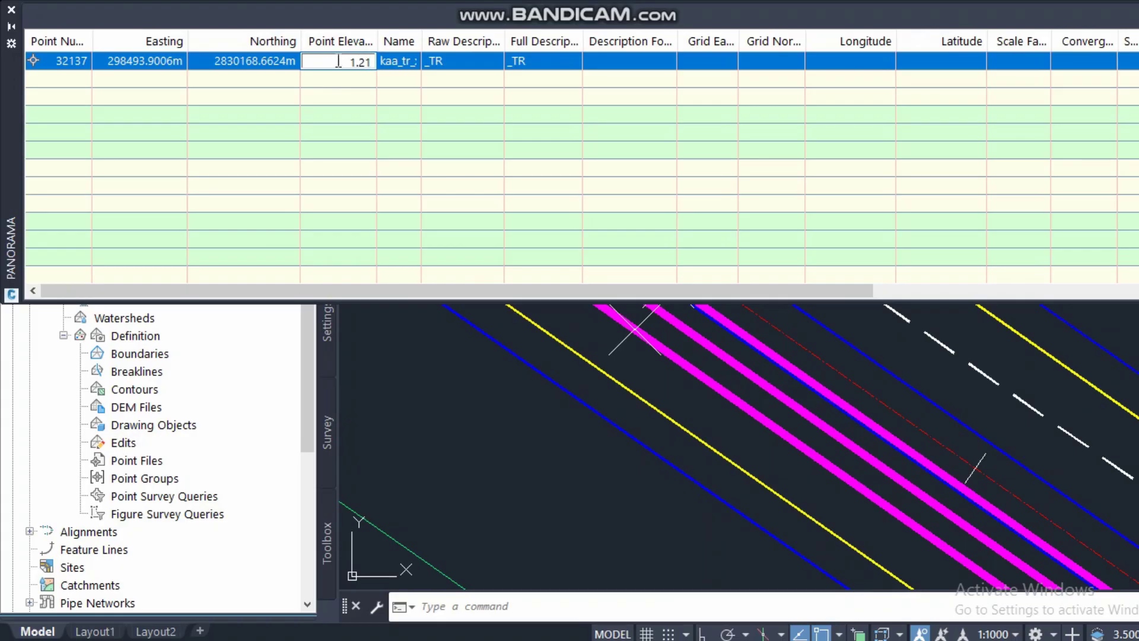
pyautogui.click(323, 90)
pyautogui.click(11, 10)
# Set the elevation of the point at the southwestern trench line's end at station 0+250 to 1.04 m
pyautogui.scroll(-5, 529, 261)
pyautogui.scroll(6, 668, 389)
pyautogui.click(564, 318)
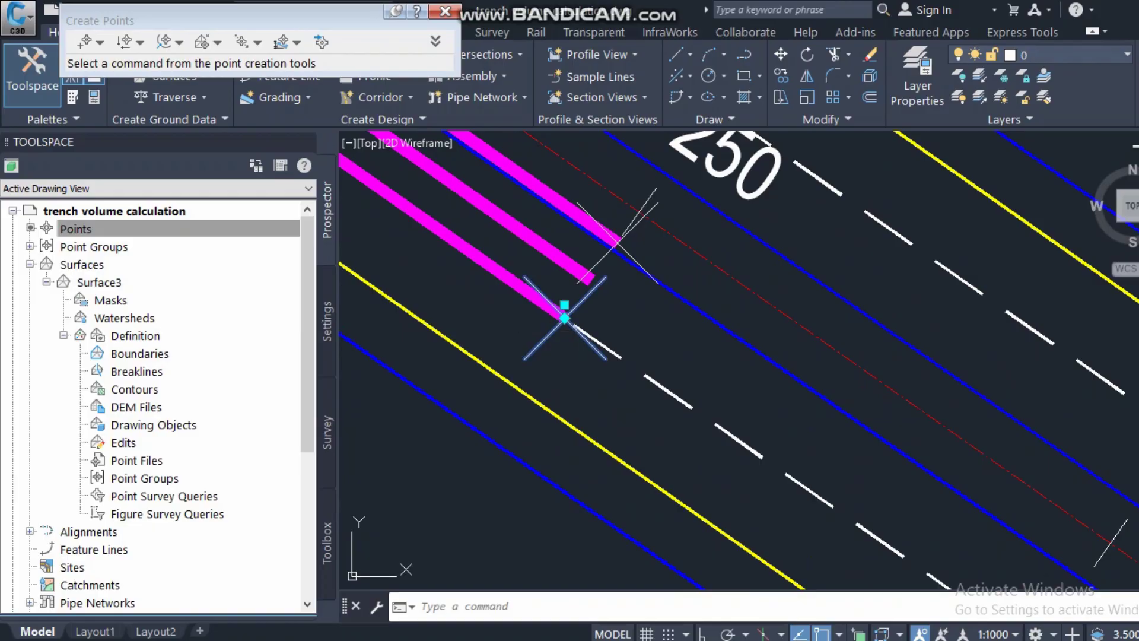
pyautogui.rightClick(560, 320)
pyautogui.click(639, 392)
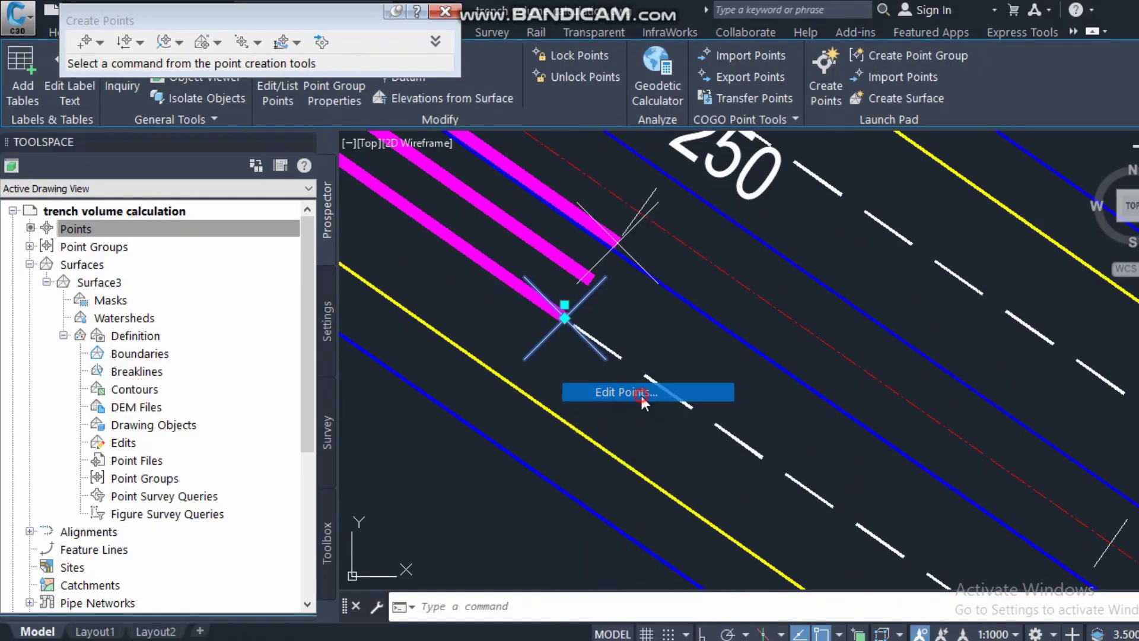
pyautogui.click(346, 63)
pyautogui.click(351, 61)
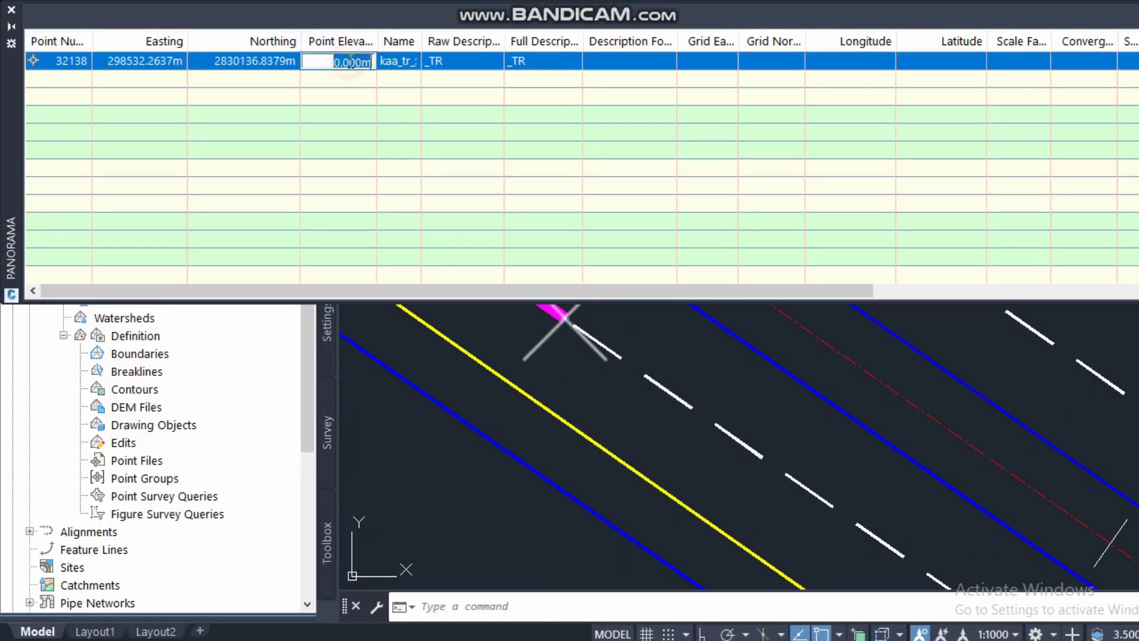
pyautogui.write('1.04')
pyautogui.press('Return')
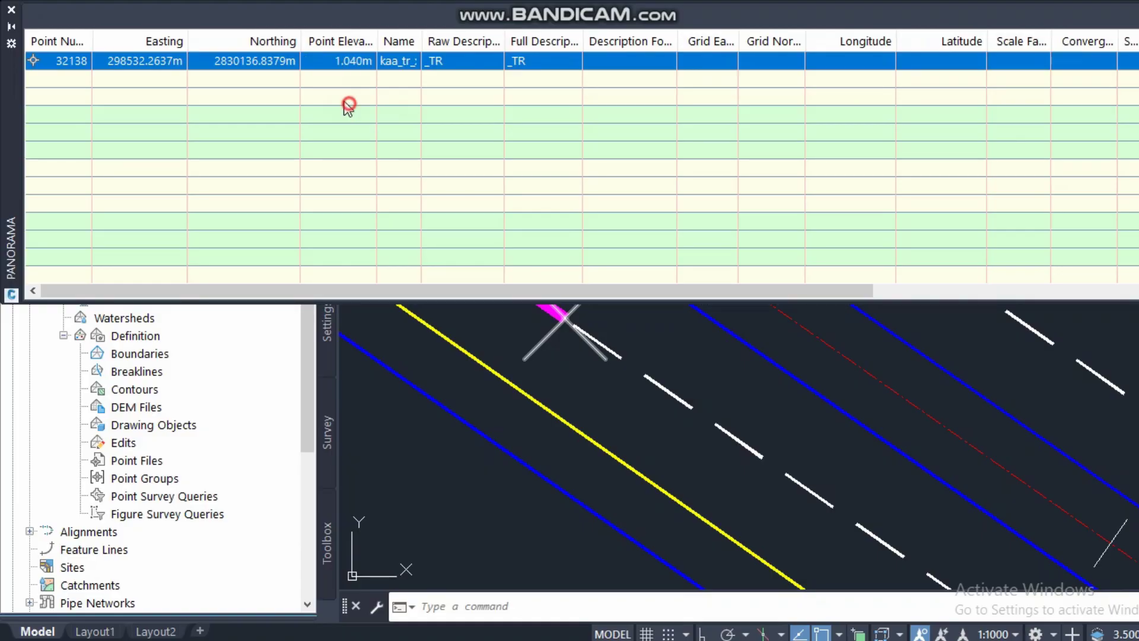
pyautogui.click(10, 9)
# Set the elevation of the point at the northeastern trench line's end at station 0+250 to 1.04 m
pyautogui.click(617, 240)
pyautogui.rightClick(632, 229)
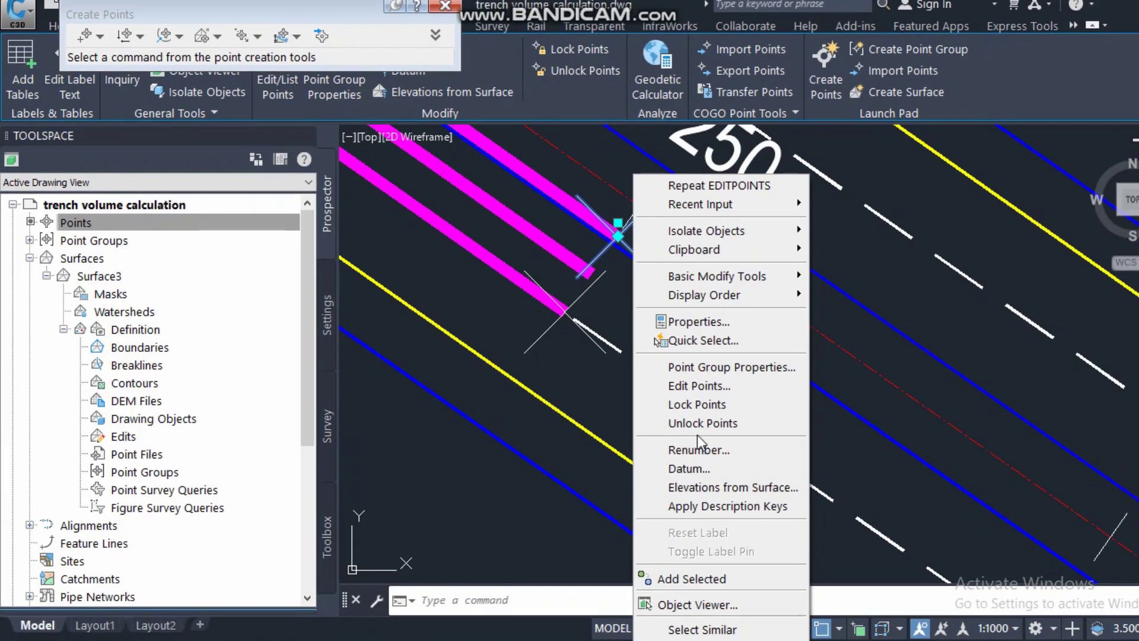
pyautogui.click(700, 387)
pyautogui.click(330, 61)
pyautogui.click(331, 62)
pyautogui.write('1.04')
pyautogui.press('Return')
pyautogui.click(331, 122)
pyautogui.click(10, 10)
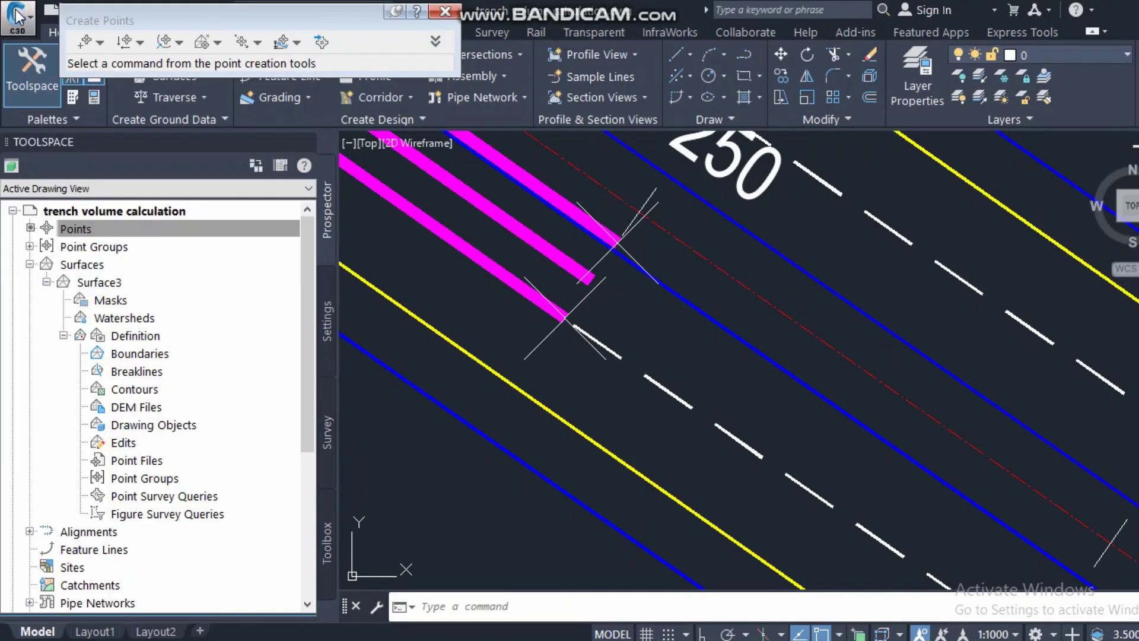
# Start a new point group and name it EXCAVATION LEVELS
pyautogui.scroll(-10, 603, 380)
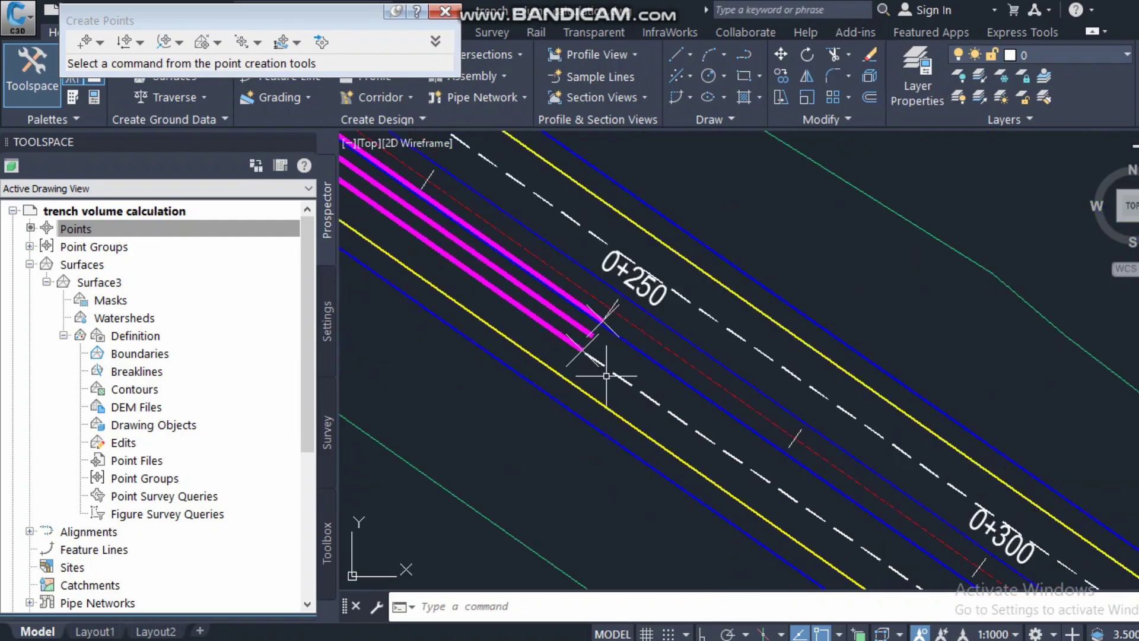
pyautogui.scroll(8, 618, 356)
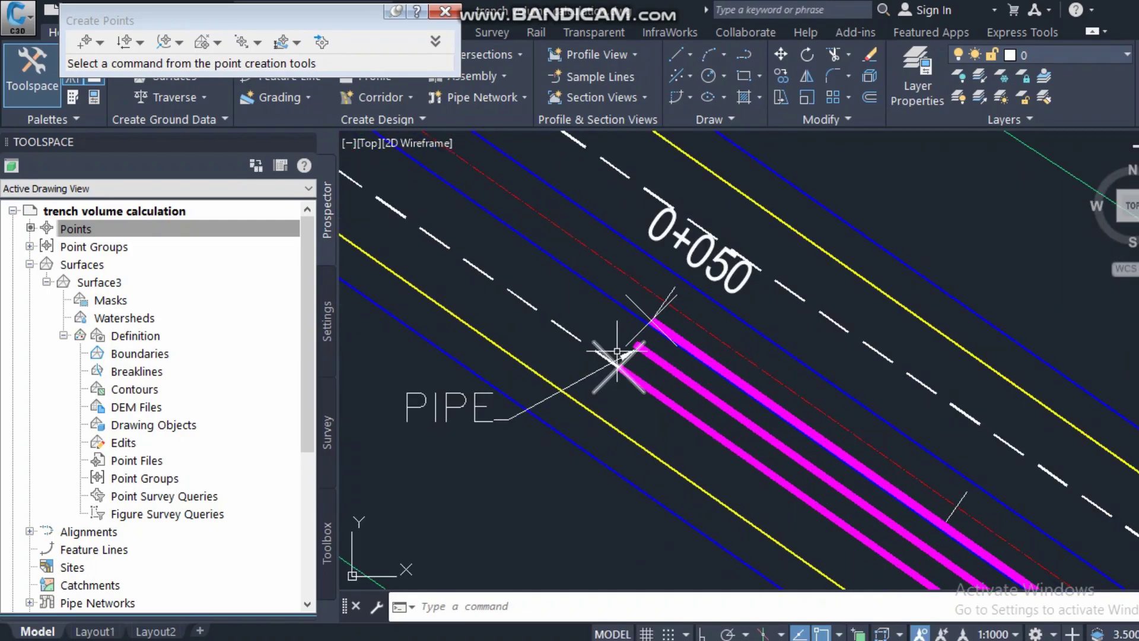
pyautogui.rightClick(119, 246)
pyautogui.click(185, 278)
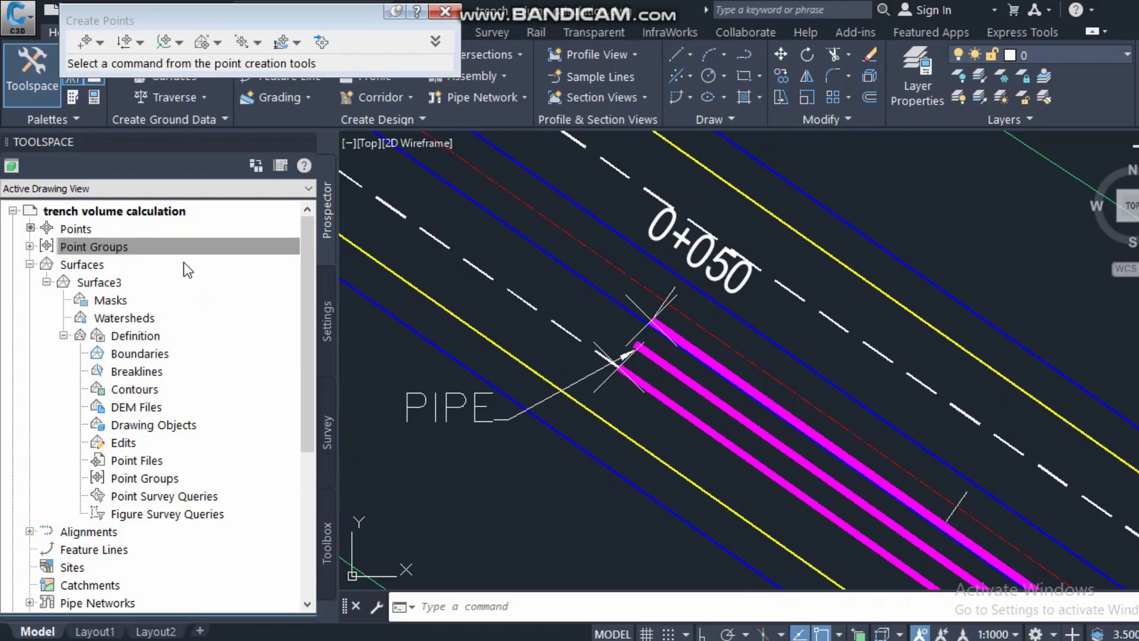
pyautogui.write('EXCAVATION LEVELS')
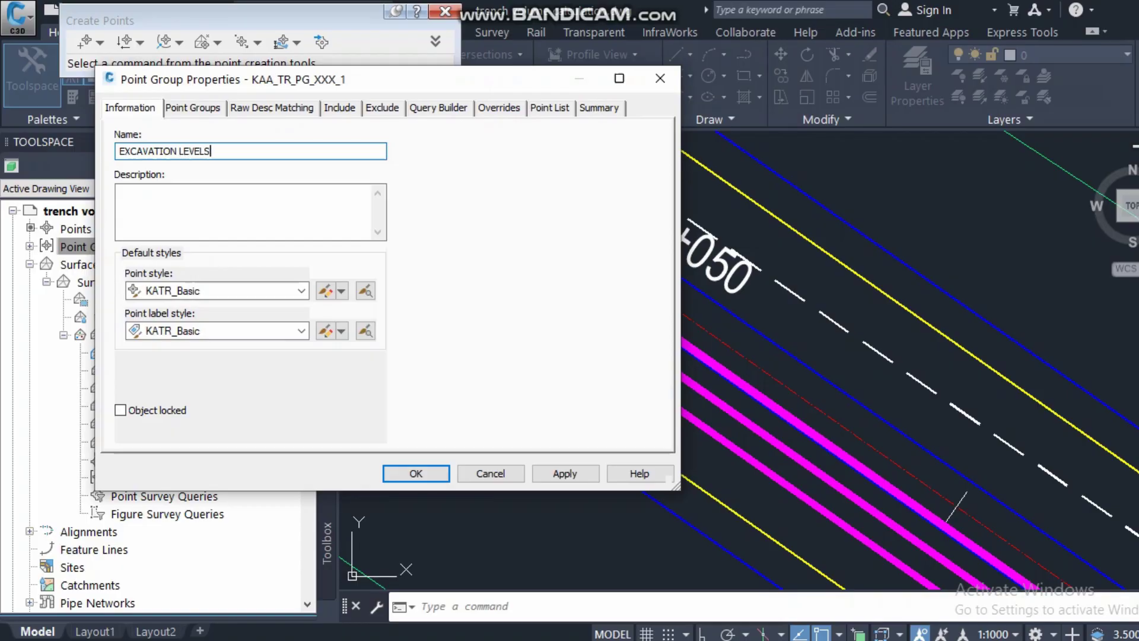
# Include points by number in the group, picking both trench line points at every station from 0+050 to 0+250 in the drawing
pyautogui.click(339, 107)
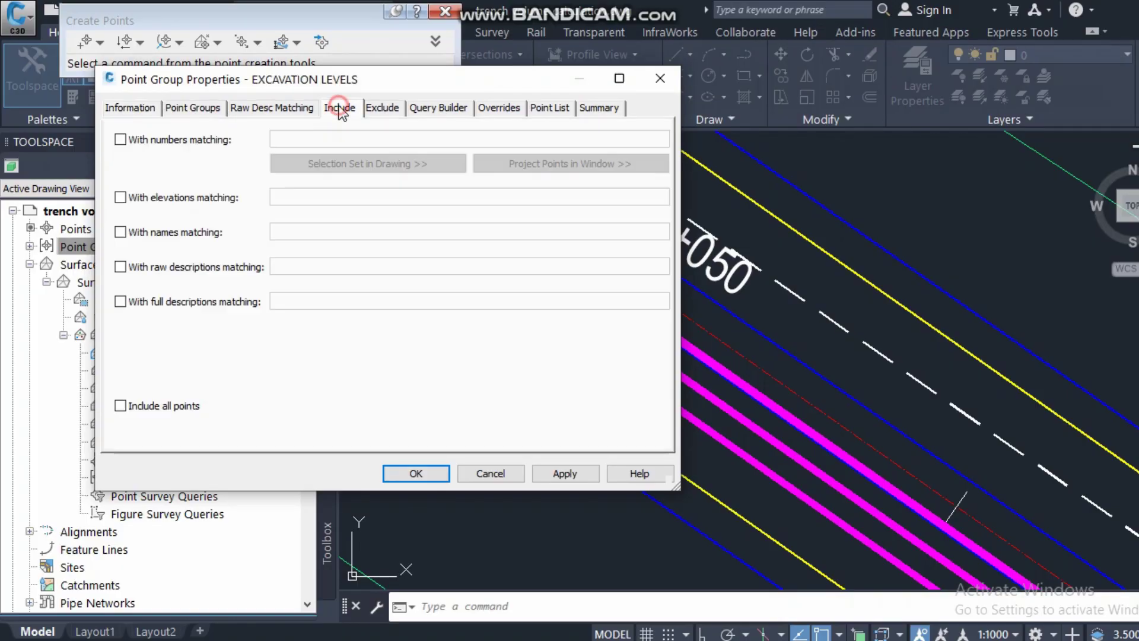
pyautogui.click(121, 139)
pyautogui.click(332, 164)
pyautogui.scroll(-3, 662, 383)
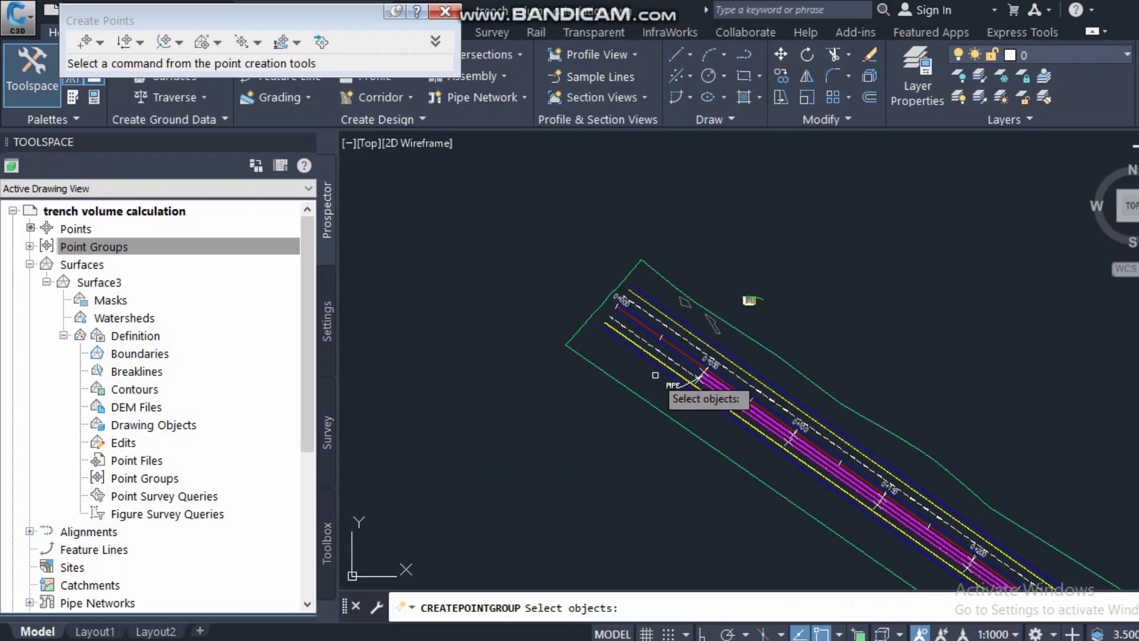
pyautogui.scroll(3, 720, 399)
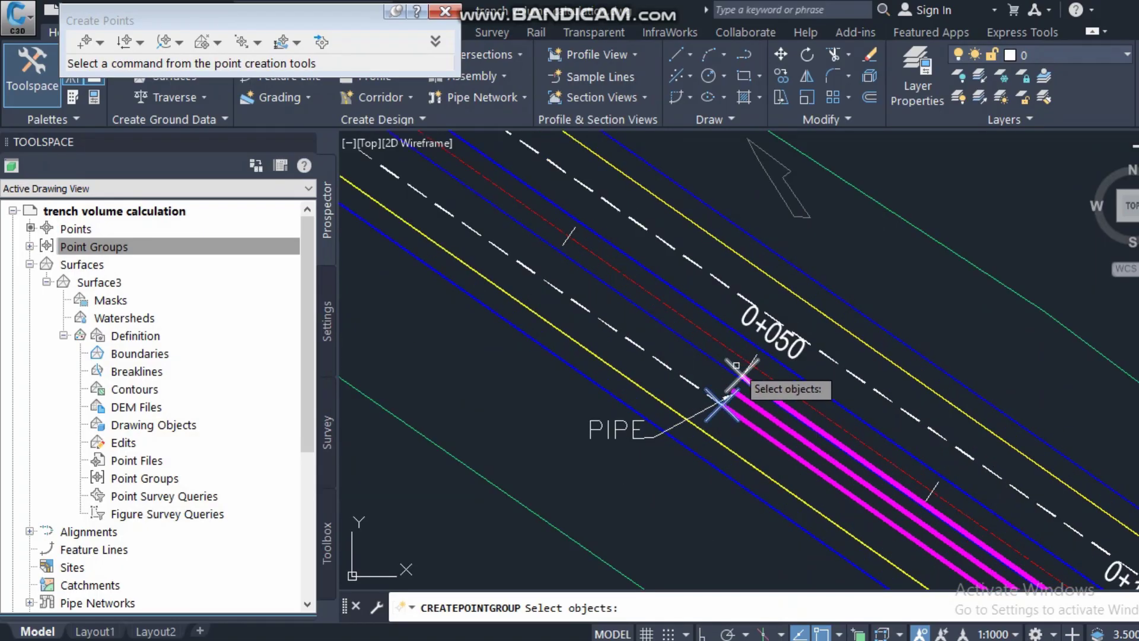
pyautogui.moveTo(803, 402); pyautogui.dragTo(572, 218, button='middle')
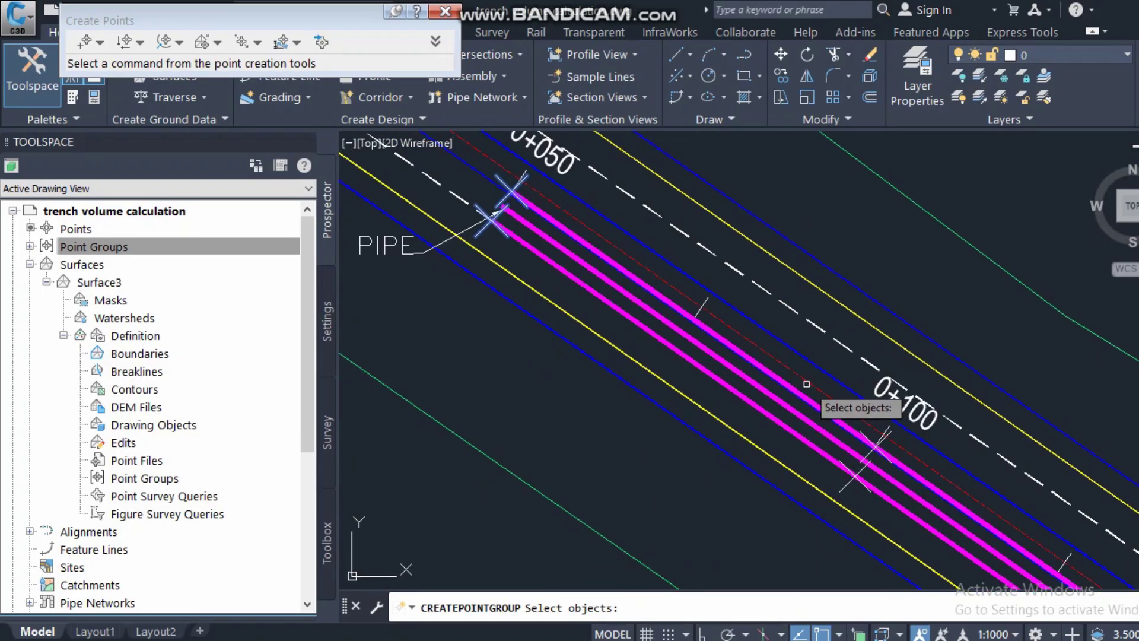
pyautogui.moveTo(842, 477)
pyautogui.mouseDown(button='middle')
pyautogui.moveTo(654, 314)
pyautogui.moveTo(585, 306)
pyautogui.mouseUp(button='middle')
pyautogui.click(681, 273)
pyautogui.click(807, 444)
pyautogui.moveTo(806, 443); pyautogui.dragTo(765, 367, button='middle')
pyautogui.click(737, 326)
pyautogui.click(830, 483)
pyautogui.moveTo(829, 451); pyautogui.dragTo(852, 427, button='middle')
pyautogui.click(781, 352)
pyautogui.click(902, 480)
pyautogui.press('Return')
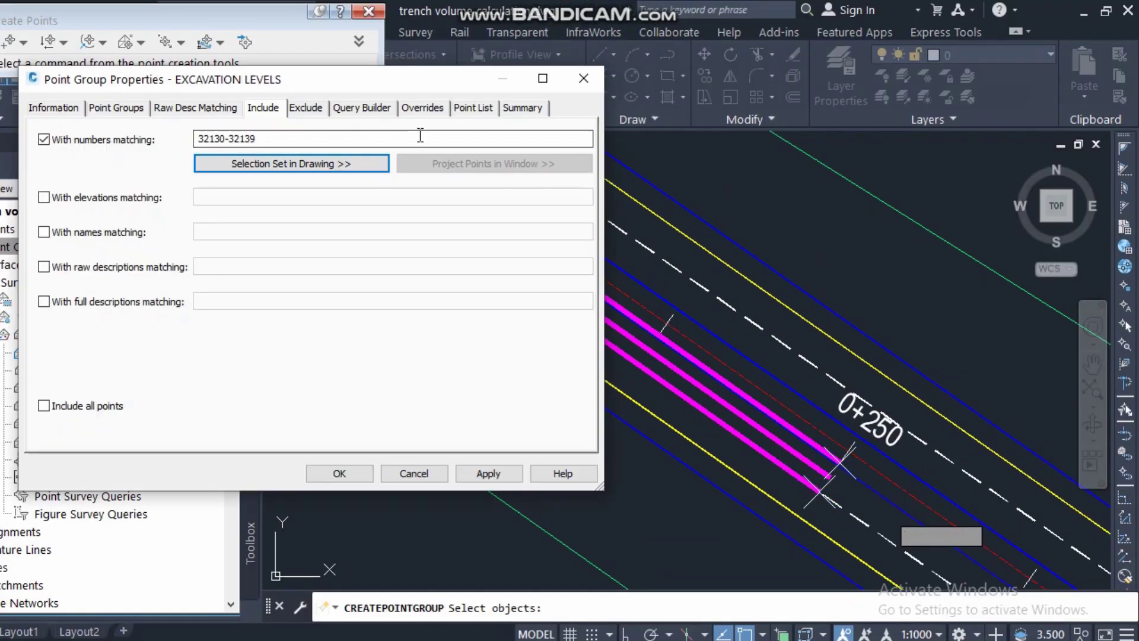
# Review the group's point list, apply the settings and create the point group
pyautogui.click(481, 107)
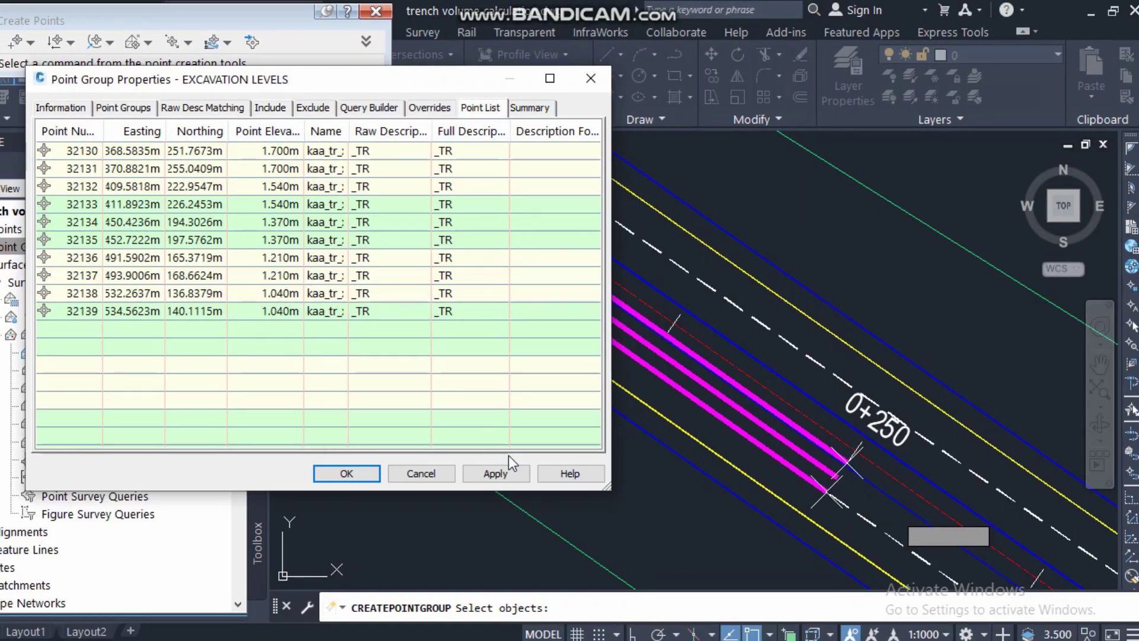
pyautogui.click(478, 473)
pyautogui.click(379, 472)
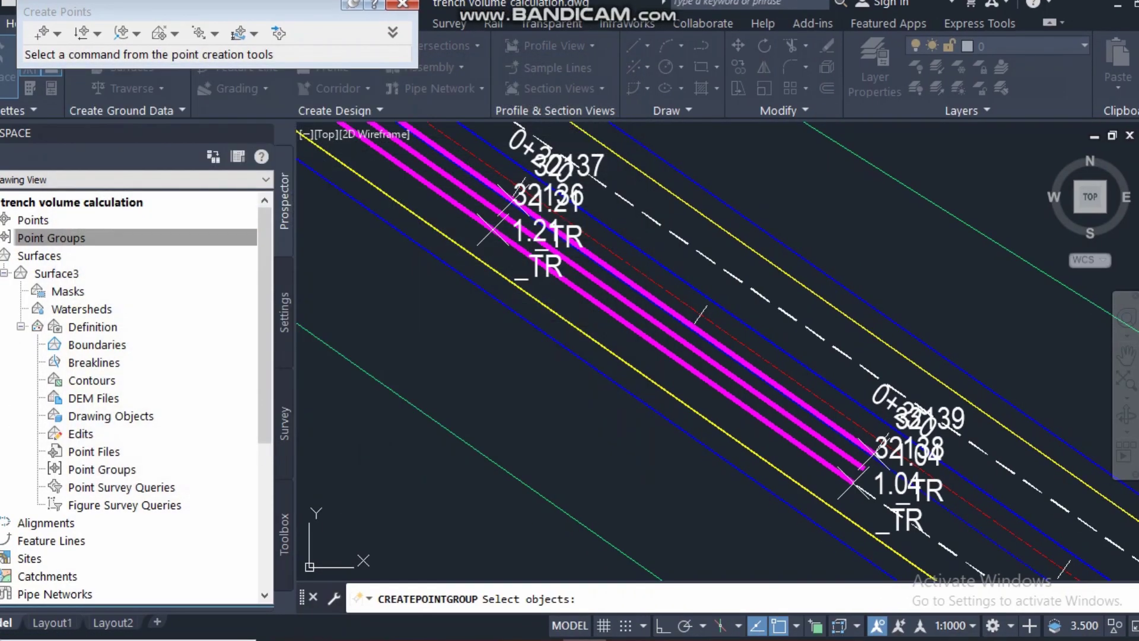
pyautogui.scroll(-5, 805, 412)
pyautogui.scroll(5, 805, 412)
# Create a new TIN surface named BED SURFACE with the default style
pyautogui.click(28, 239)
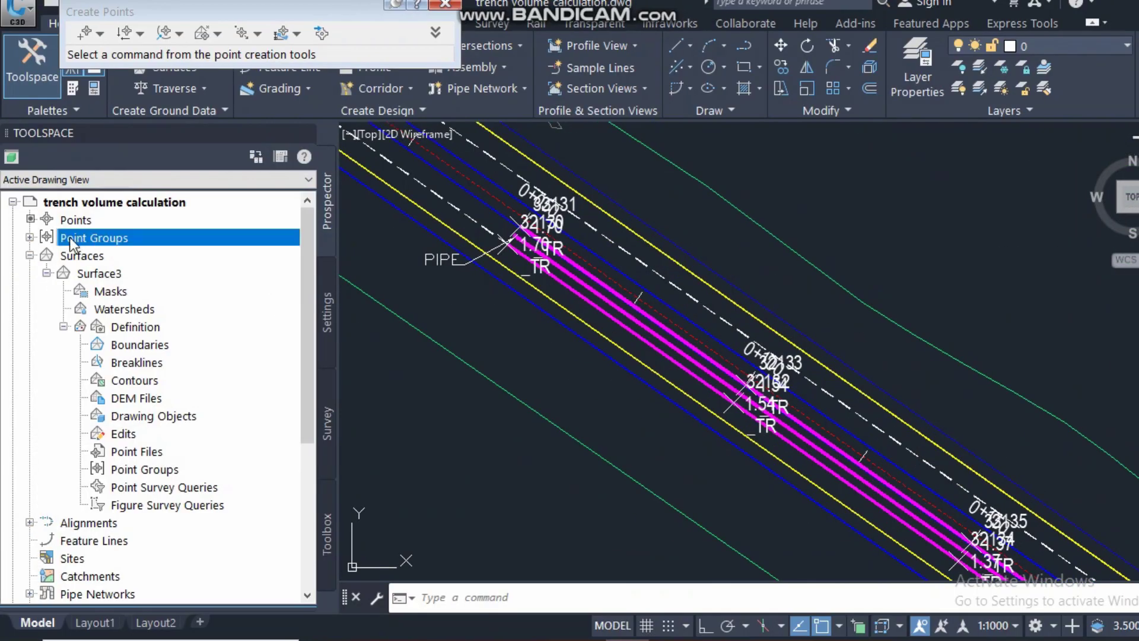
pyautogui.click(29, 255)
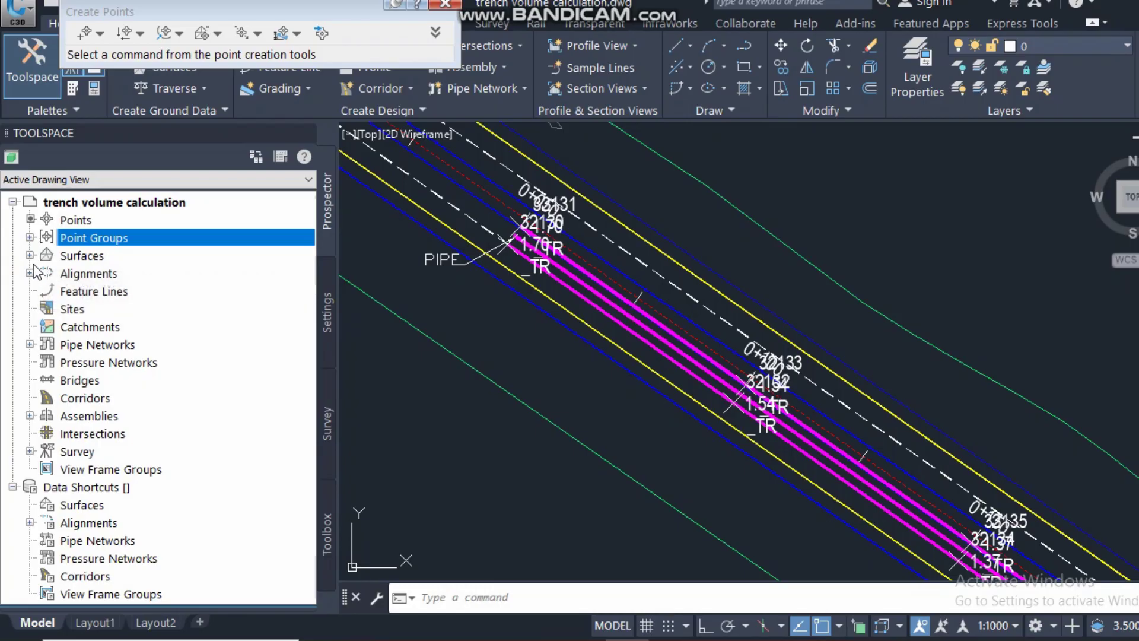
pyautogui.click(30, 256)
pyautogui.click(98, 274)
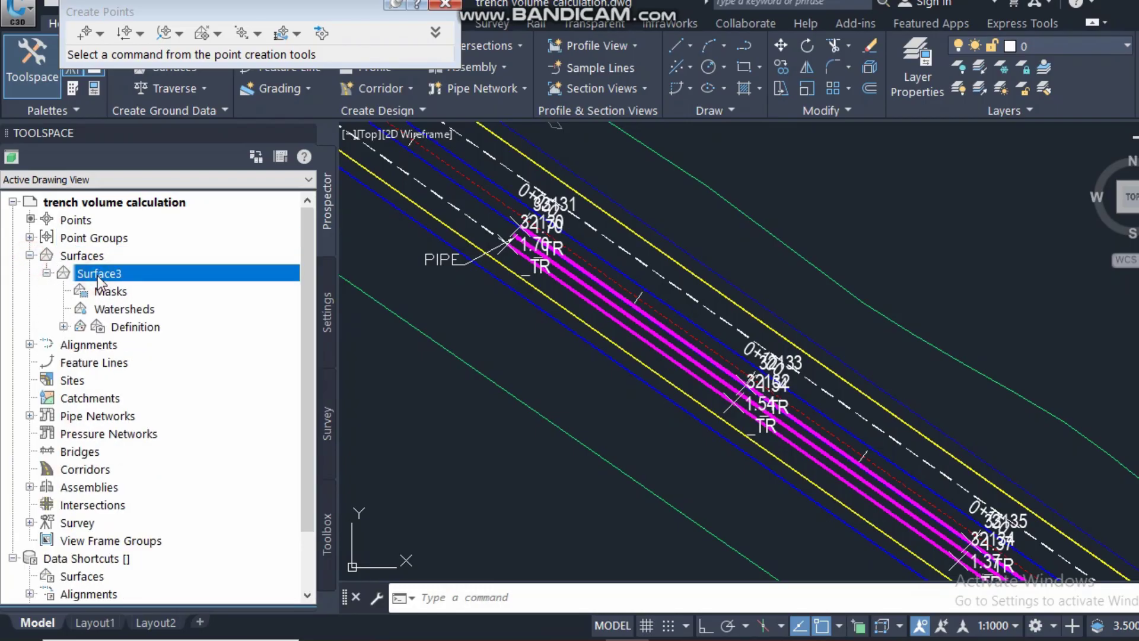
pyautogui.rightClick(82, 261)
pyautogui.click(152, 265)
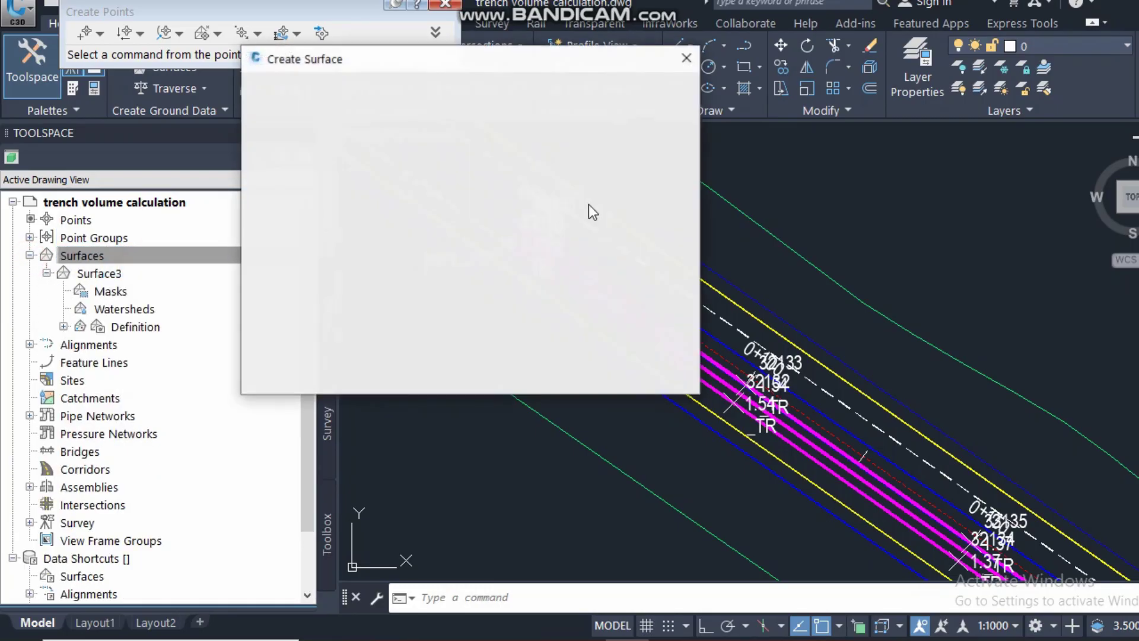
pyautogui.click(542, 175)
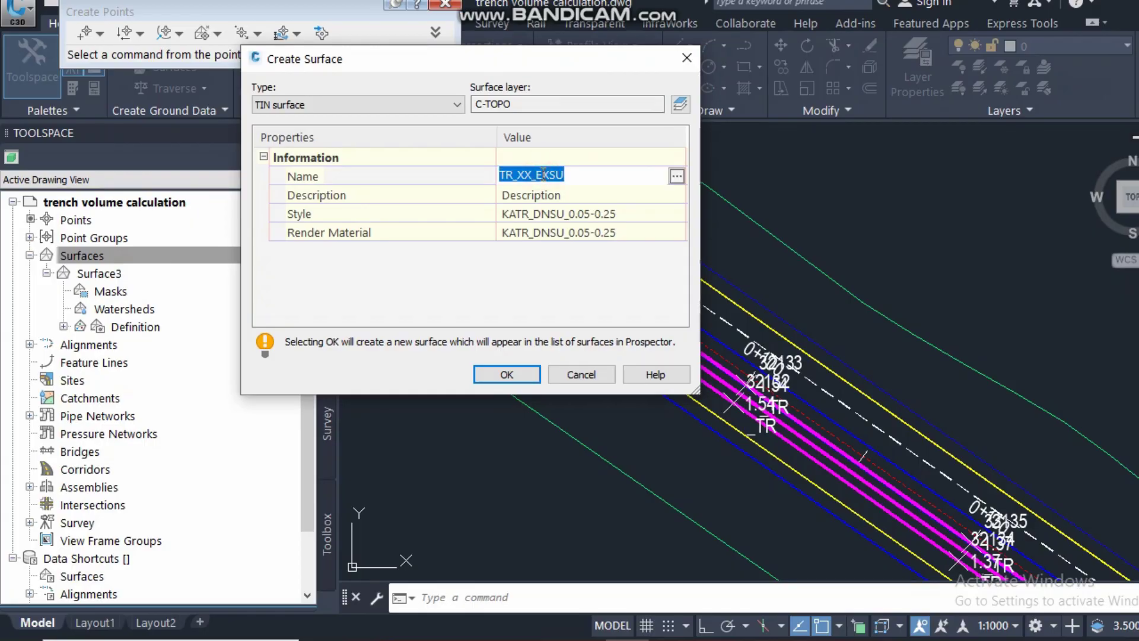
pyautogui.write('BED SURFACE')
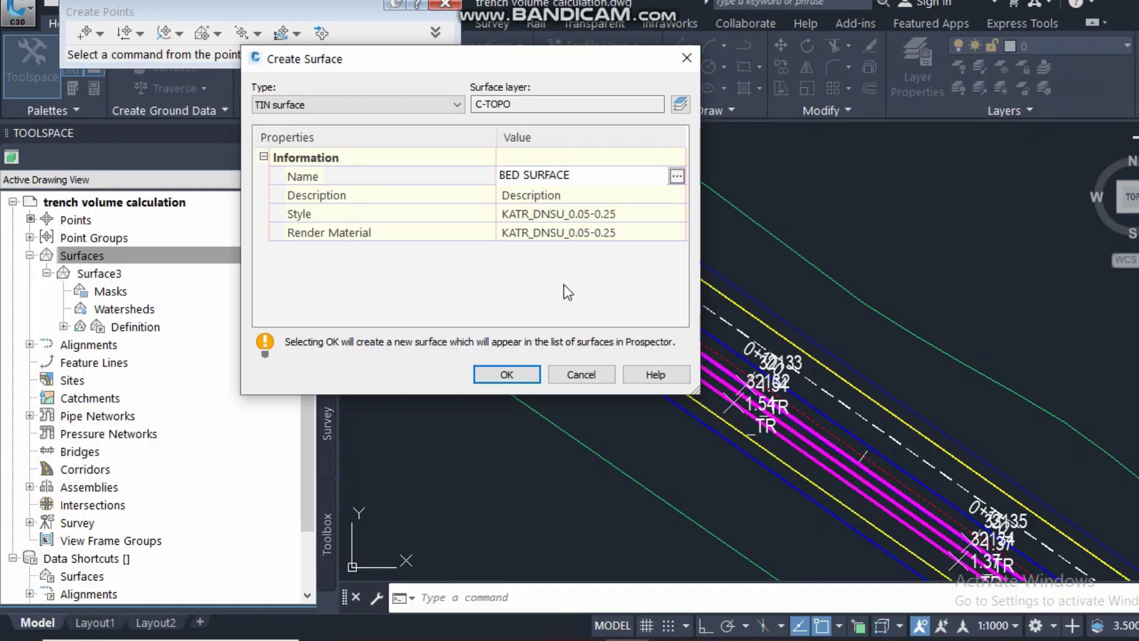
pyautogui.click(522, 381)
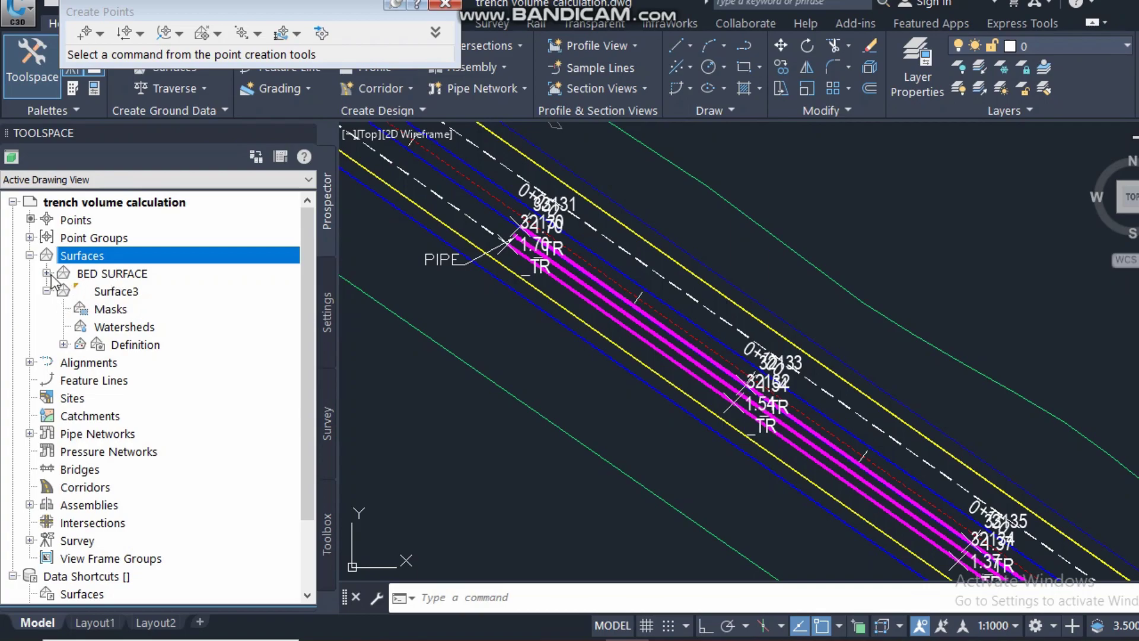
# Add the EXCAVATION LEVELS point group to the definition of BED SURFACE
pyautogui.click(46, 273)
pyautogui.rightClick(120, 280)
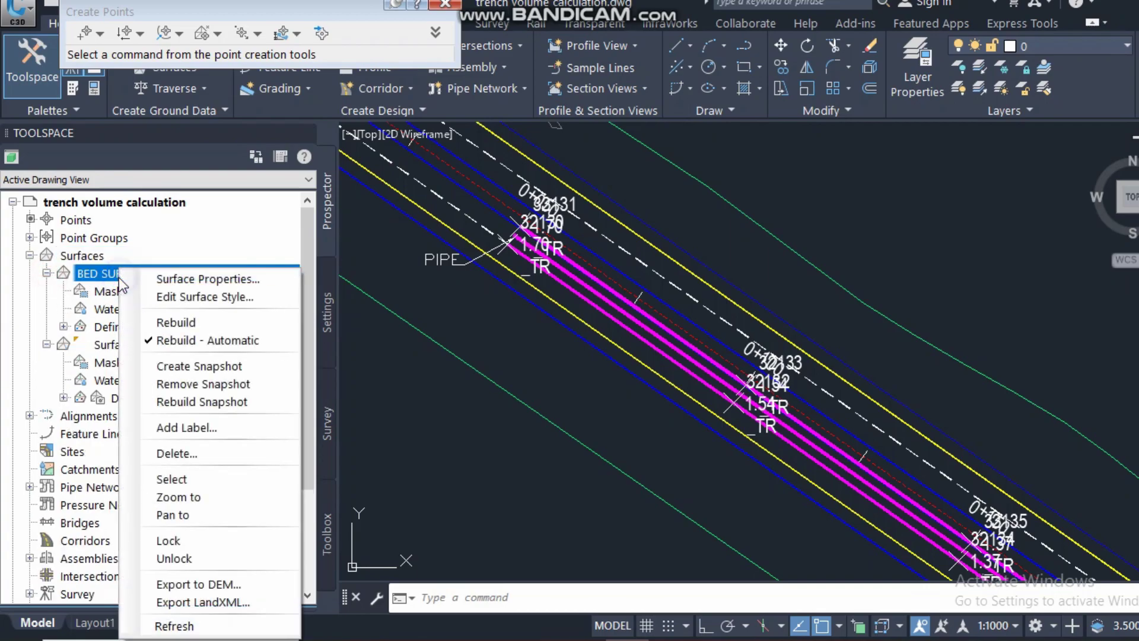
pyautogui.click(63, 327)
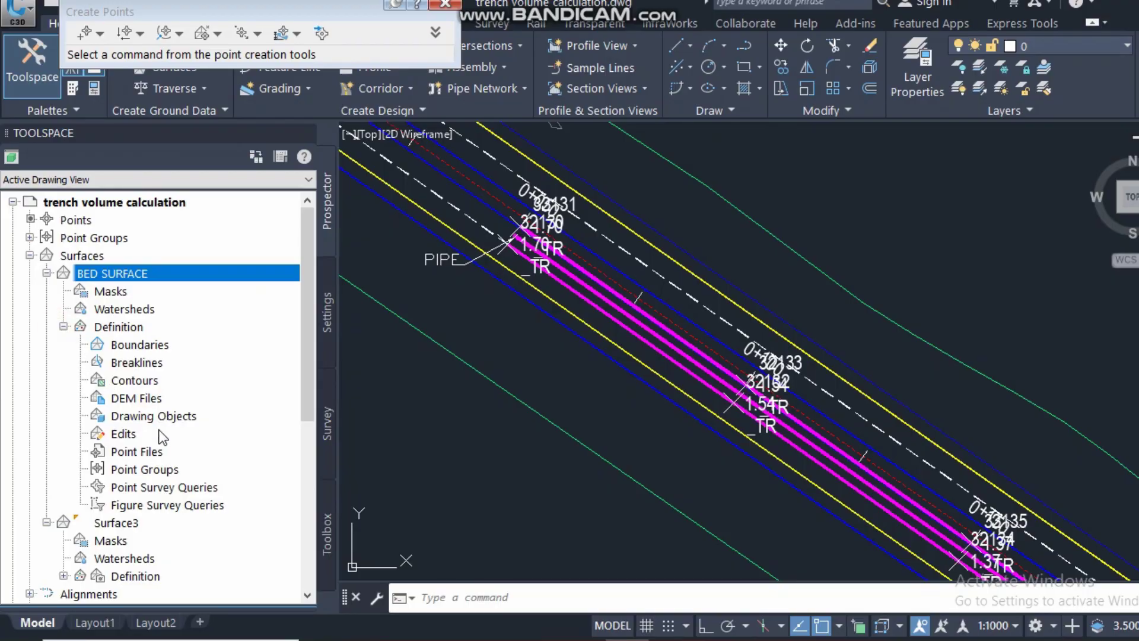
pyautogui.rightClick(141, 472)
pyautogui.click(184, 478)
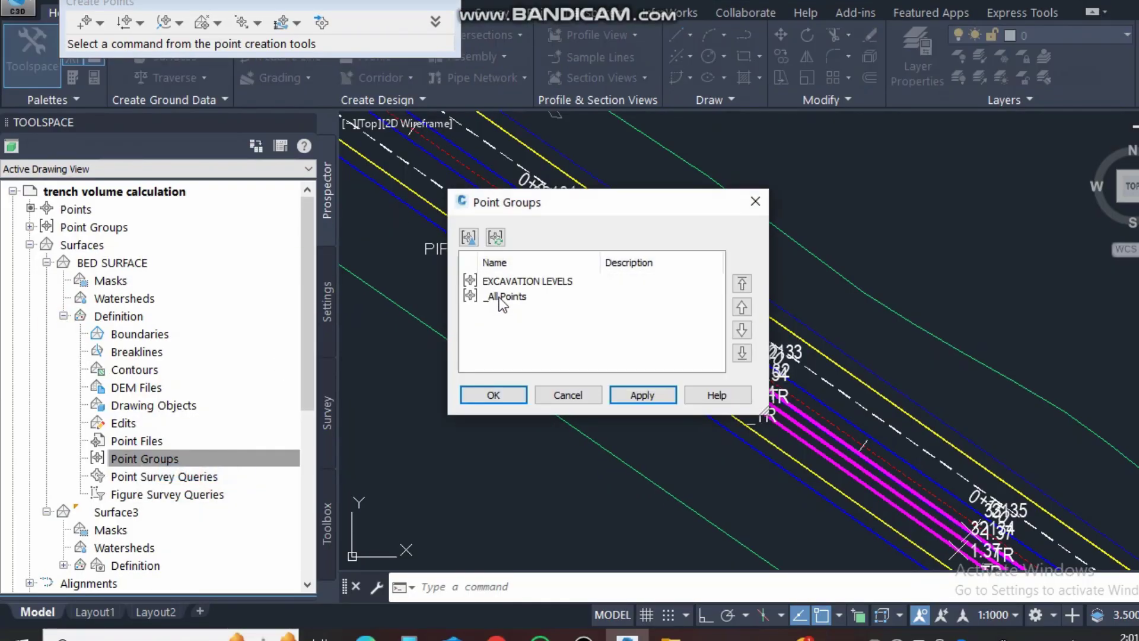
pyautogui.click(507, 284)
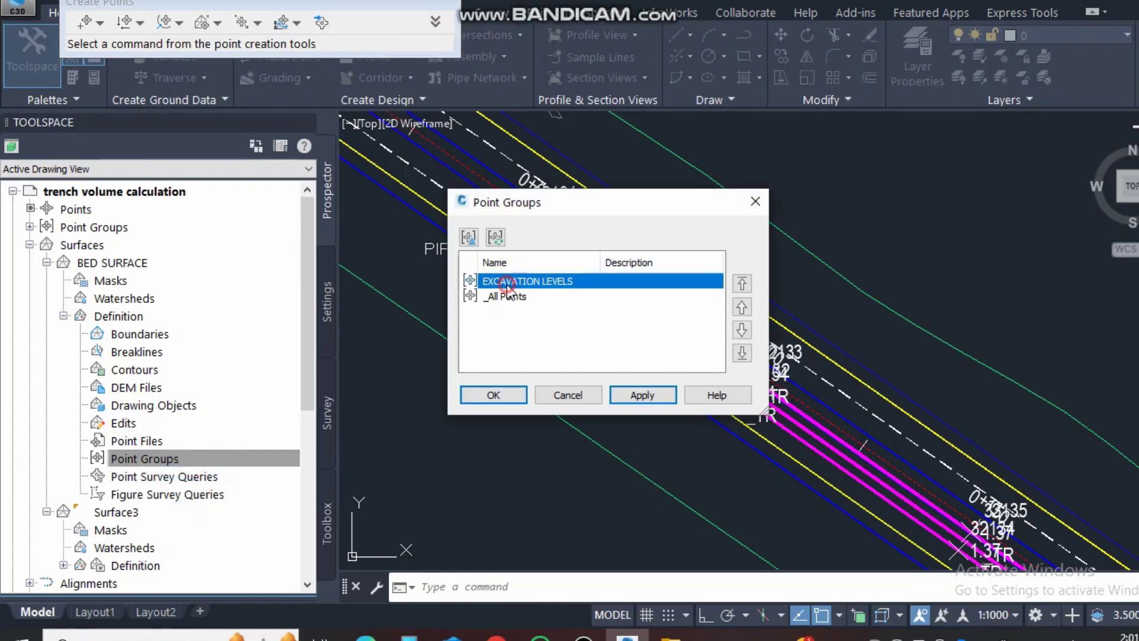
pyautogui.click(649, 396)
pyautogui.click(519, 396)
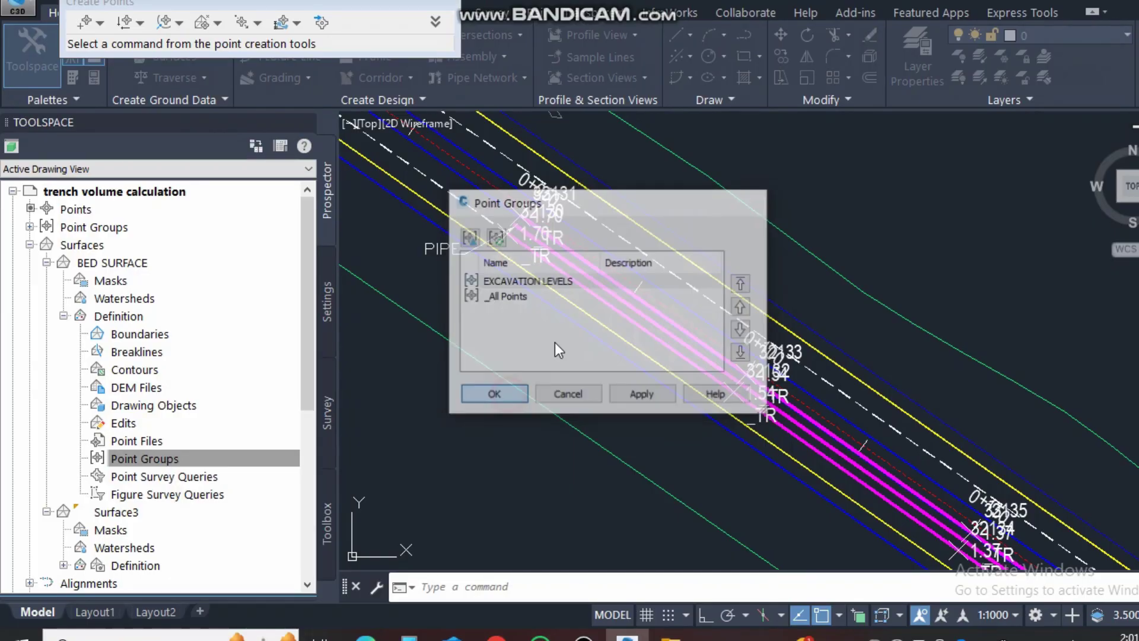
# Inspect the built bed surface along the pipe trench by selecting it in the drawing
pyautogui.scroll(4, 557, 267)
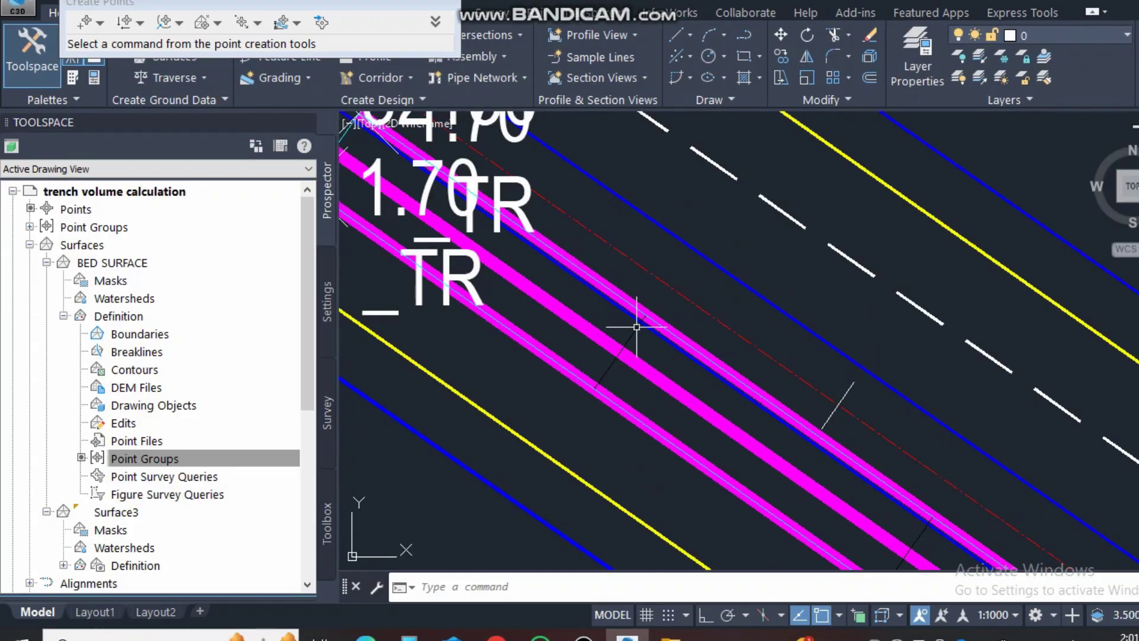
pyautogui.click(593, 300)
pyautogui.scroll(-4, 649, 365)
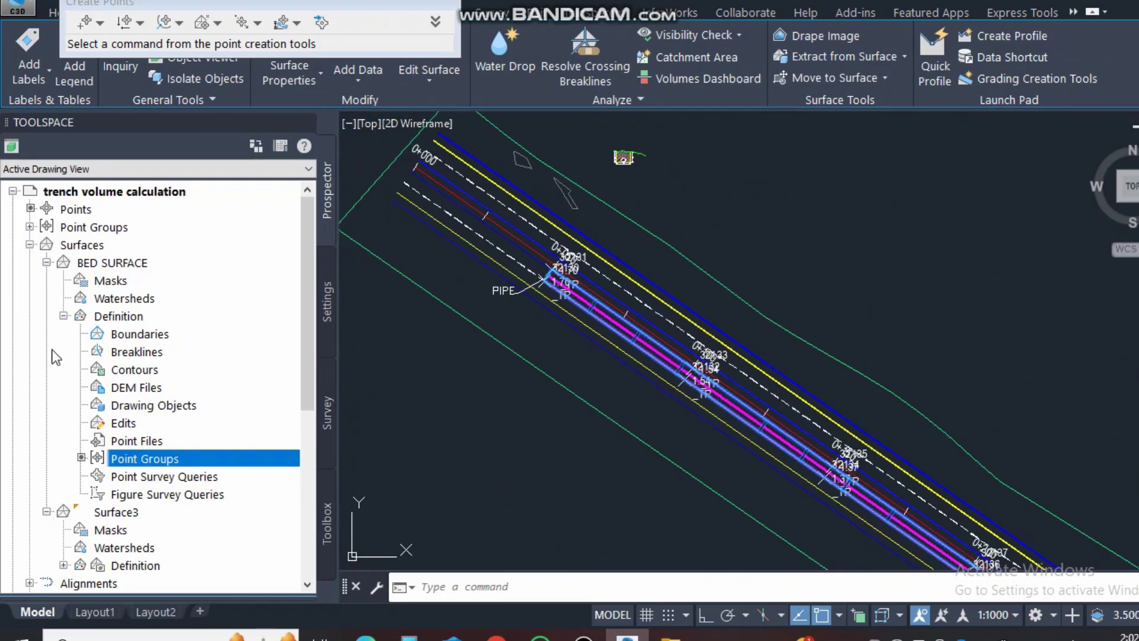
pyautogui.click(64, 316)
pyautogui.click(46, 262)
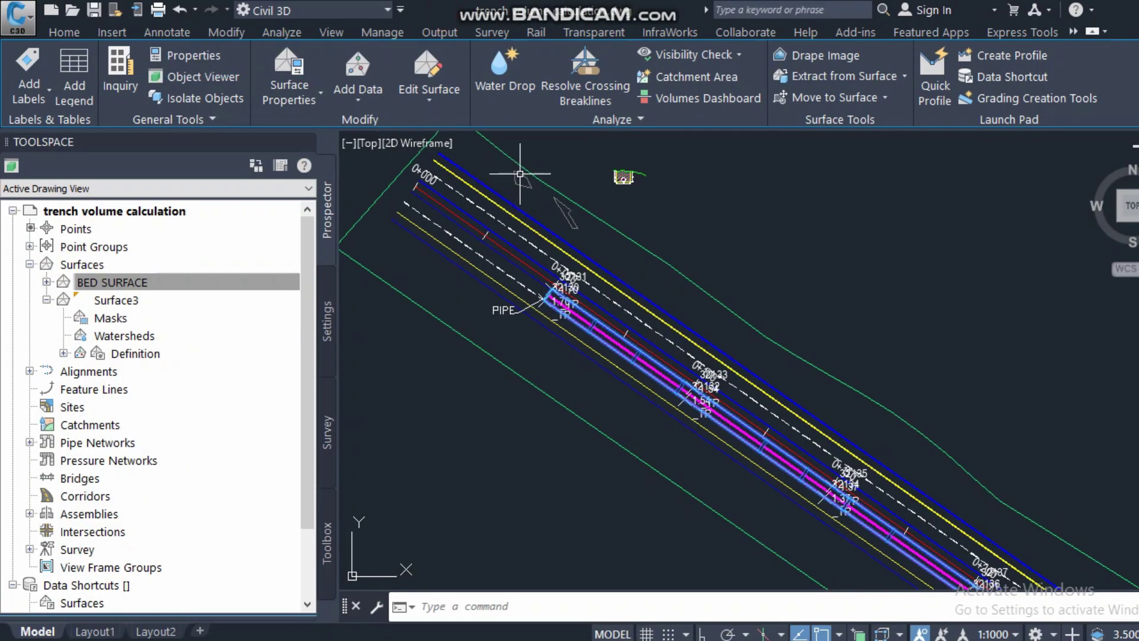
pyautogui.click(64, 33)
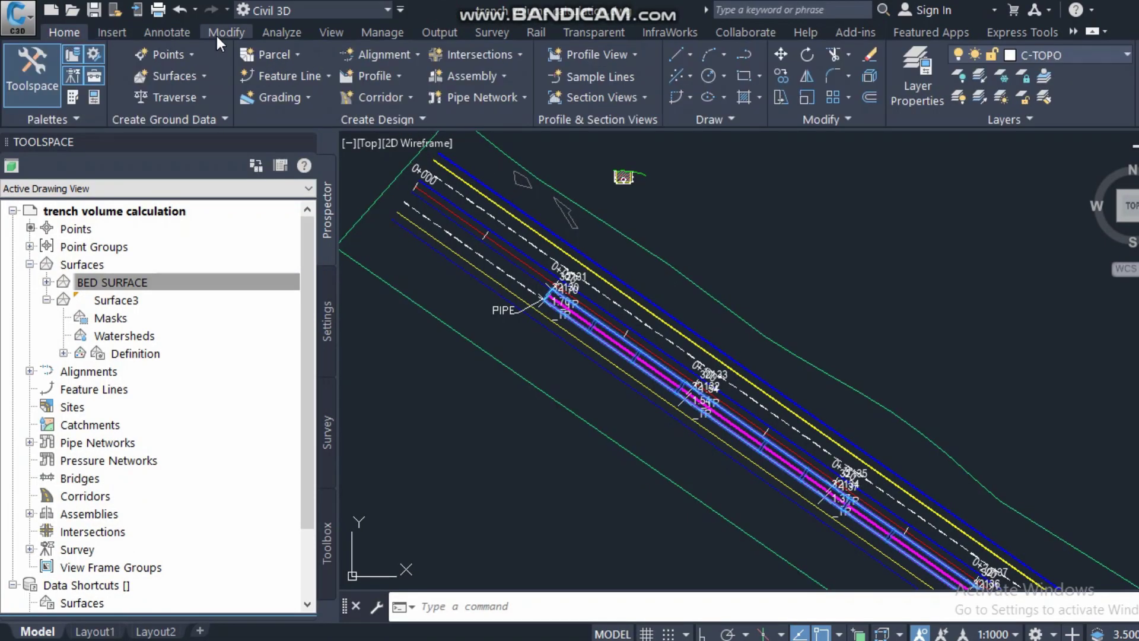
pyautogui.click(274, 33)
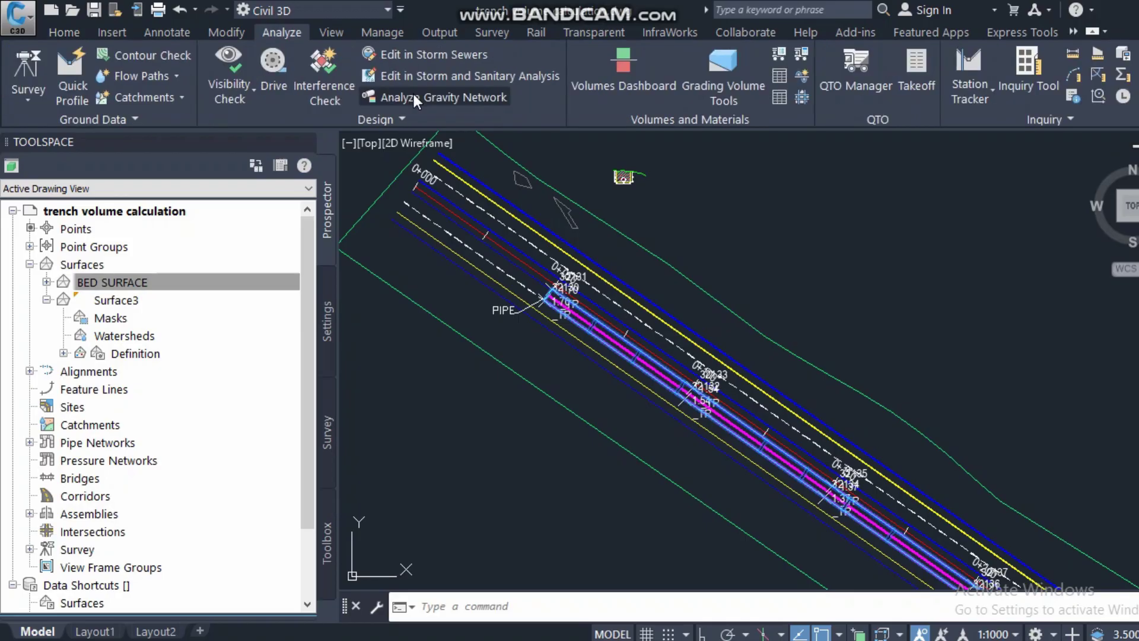
pyautogui.click(603, 77)
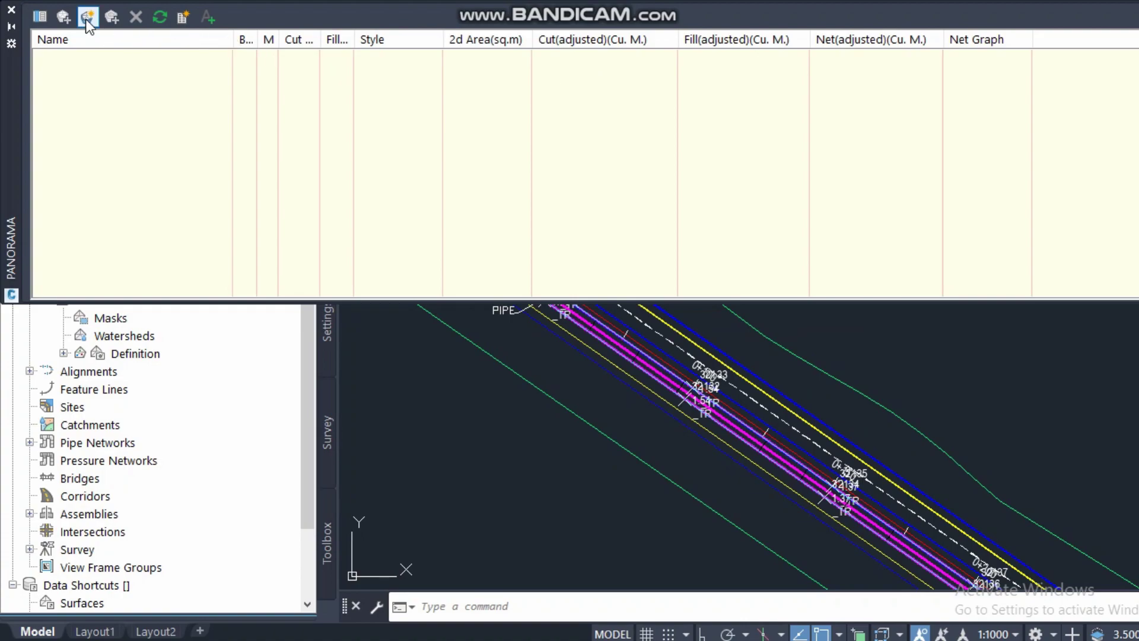
pyautogui.click(88, 18)
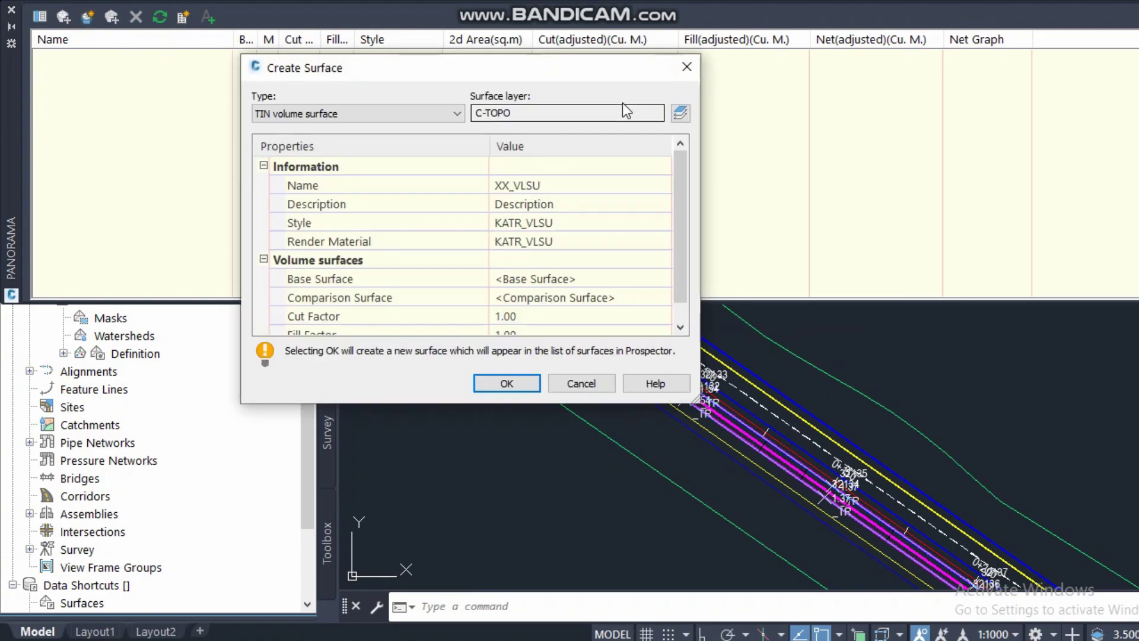
pyautogui.click(687, 67)
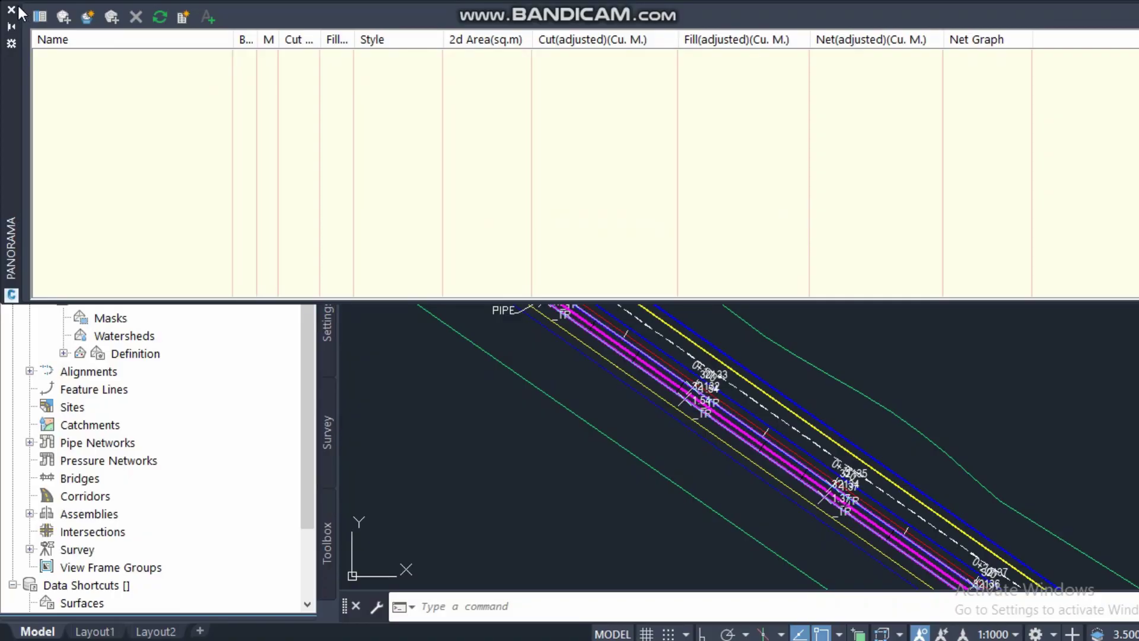
pyautogui.click(11, 9)
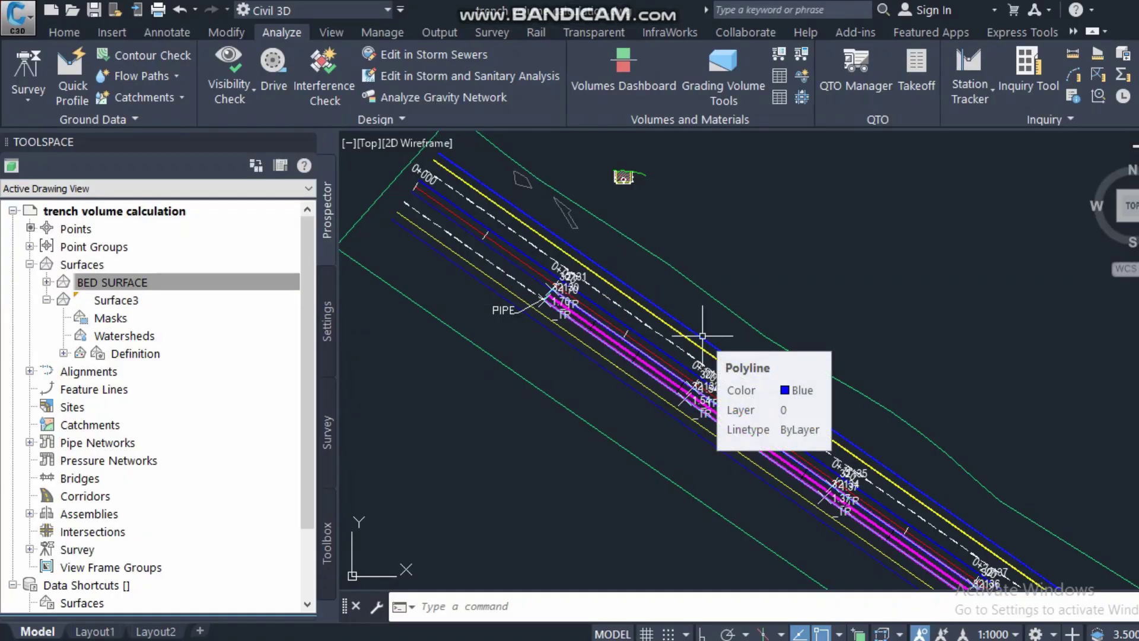
# Examine the typical trench cross-section, including its layer depths, pipe and bedding
pyautogui.scroll(3, 745, 322)
pyautogui.scroll(4, 611, 284)
pyautogui.scroll(-5, 594, 333)
pyautogui.scroll(6, 458, 325)
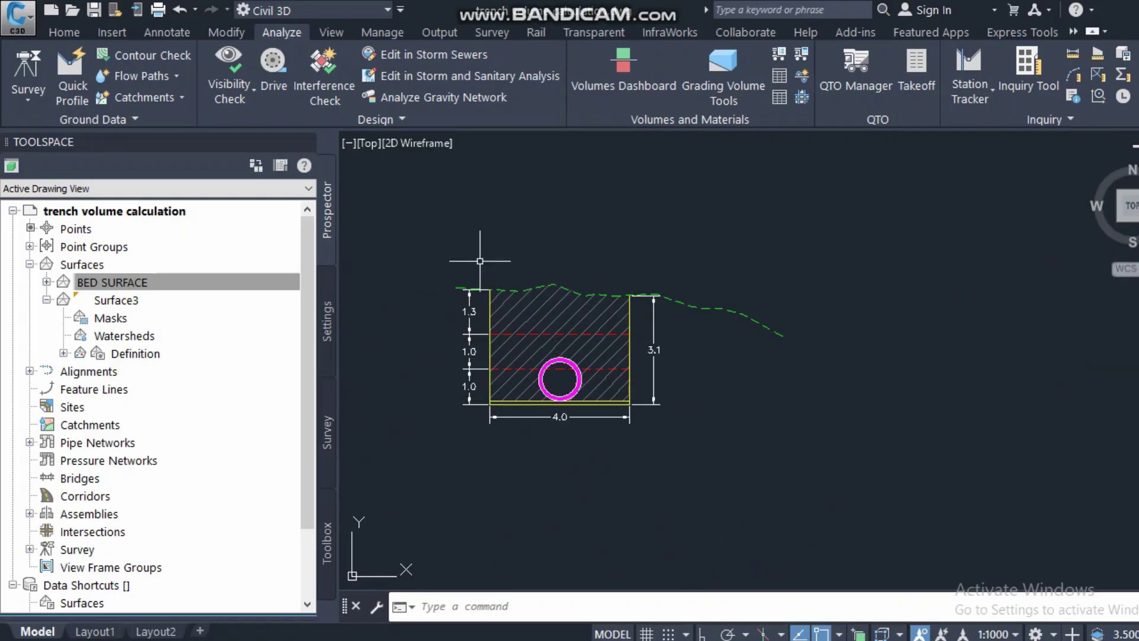
pyautogui.scroll(-2, 623, 319)
pyautogui.scroll(5, 521, 368)
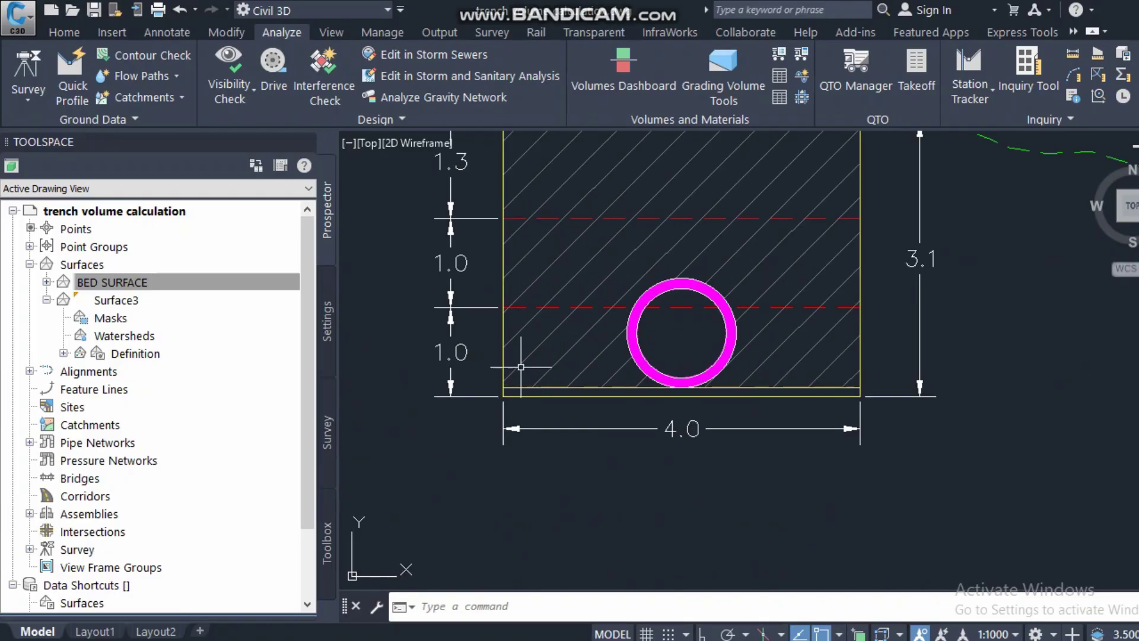
pyautogui.scroll(-4, 766, 341)
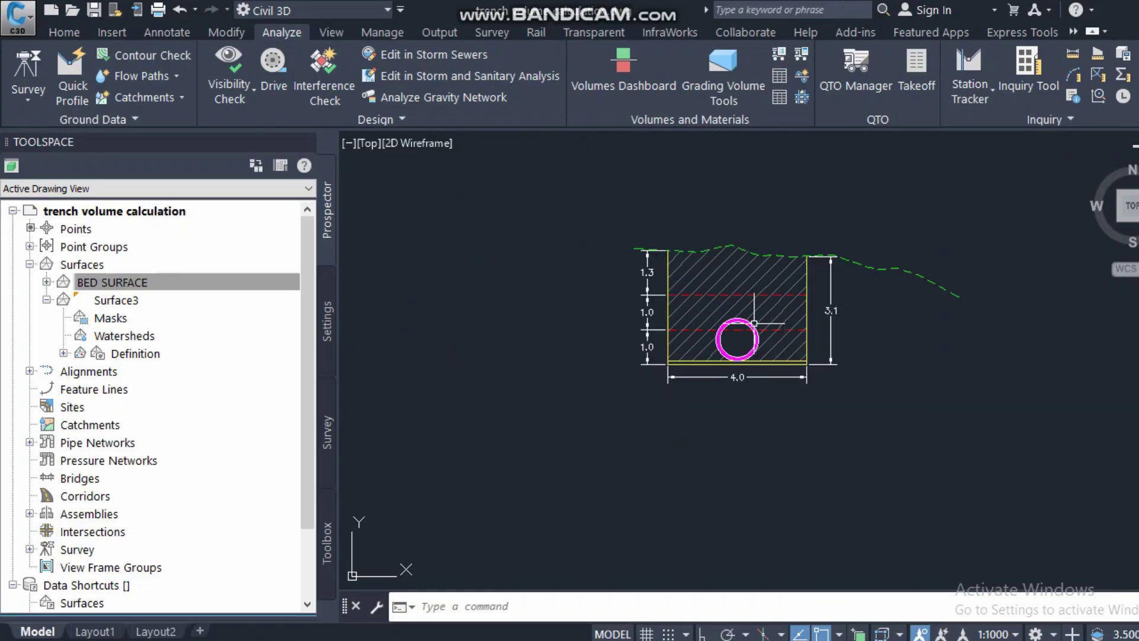
# Create another TIN surface named SURFACE-03 with the default style
pyautogui.click(92, 285)
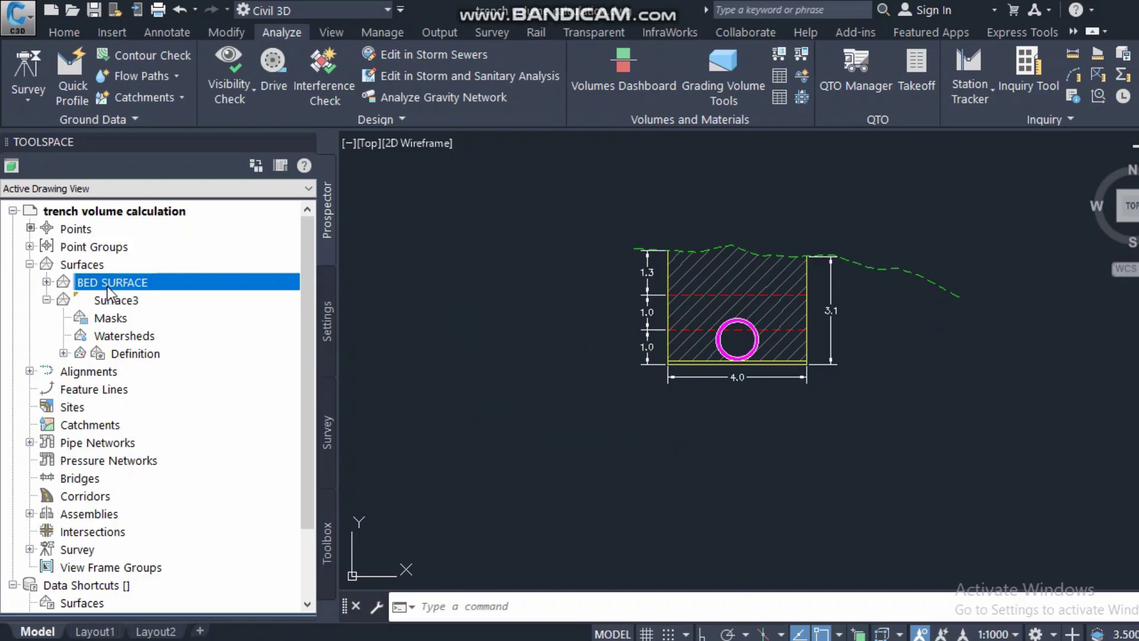
pyautogui.rightClick(86, 267)
pyautogui.click(161, 270)
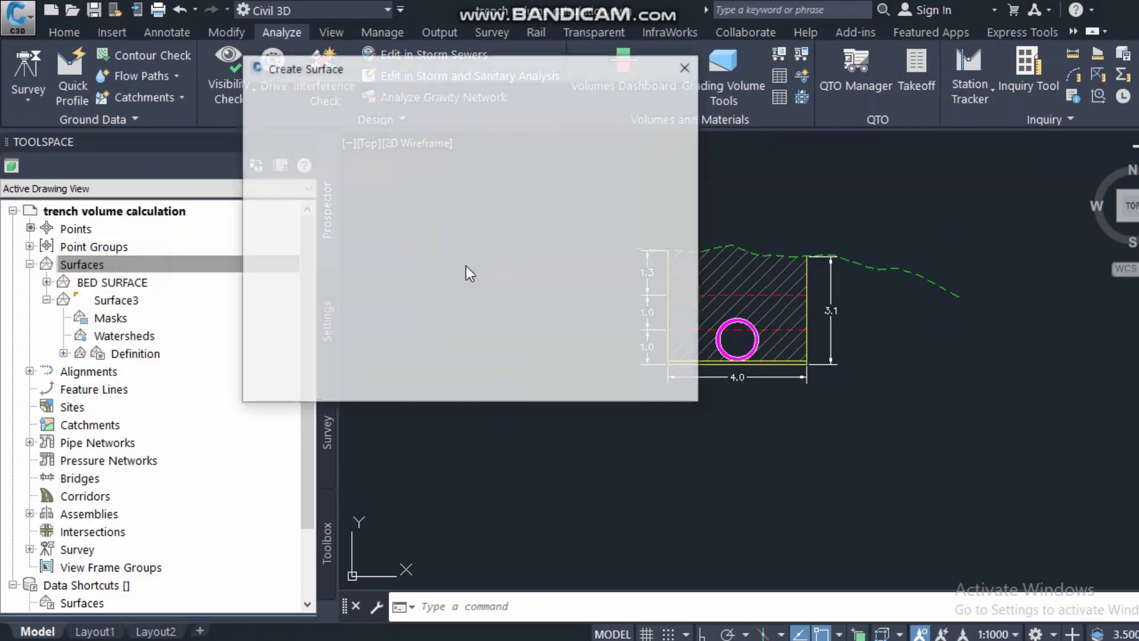
pyautogui.click(534, 182)
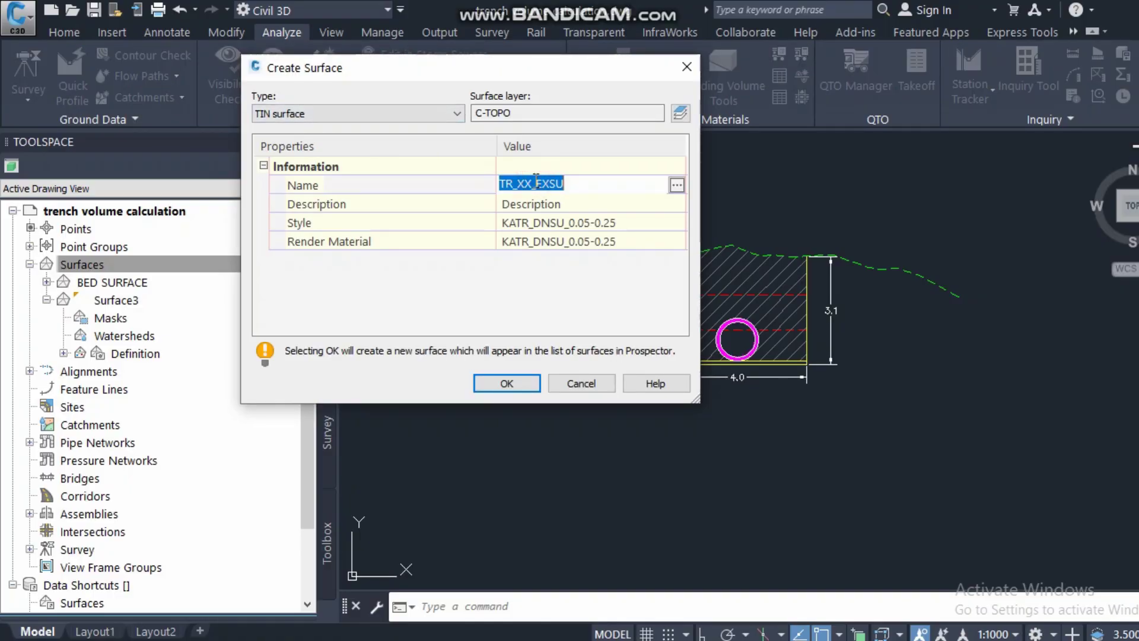
pyautogui.write('SURFACE-01')
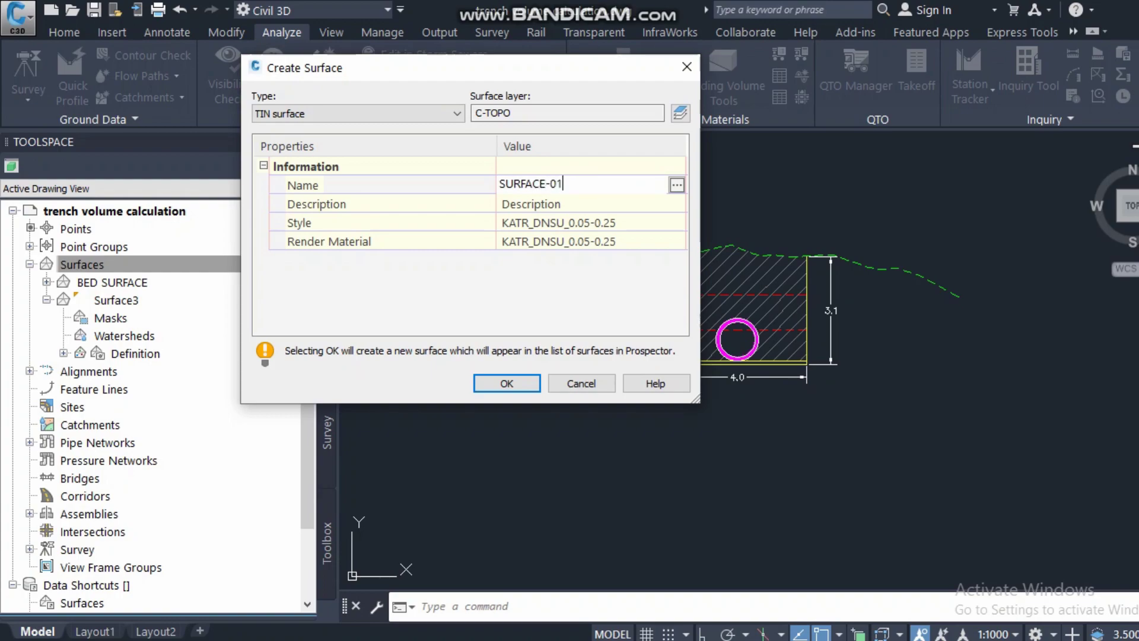
pyautogui.moveTo(559, 184); pyautogui.dragTo(574, 185)
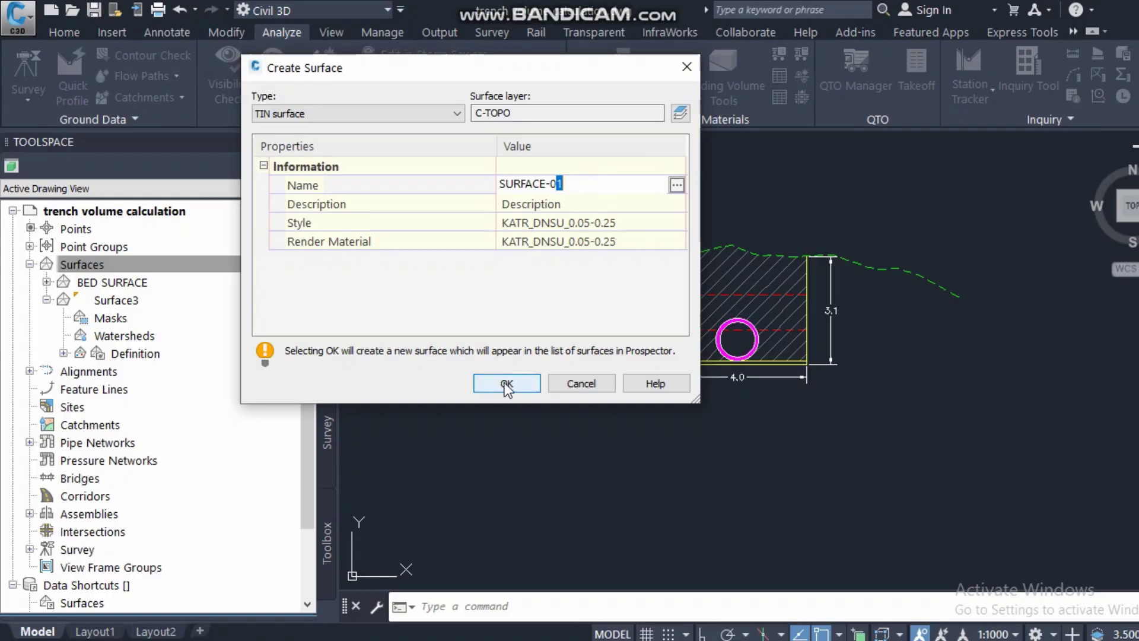
pyautogui.moveTo(563, 184); pyautogui.dragTo(557, 184)
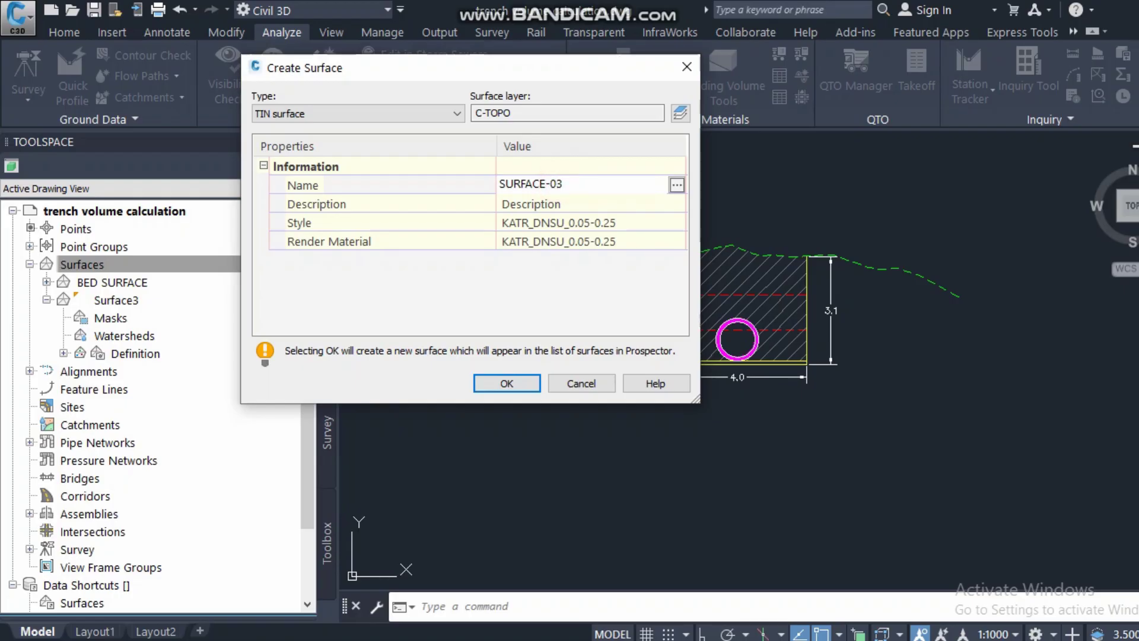
pyautogui.click(508, 384)
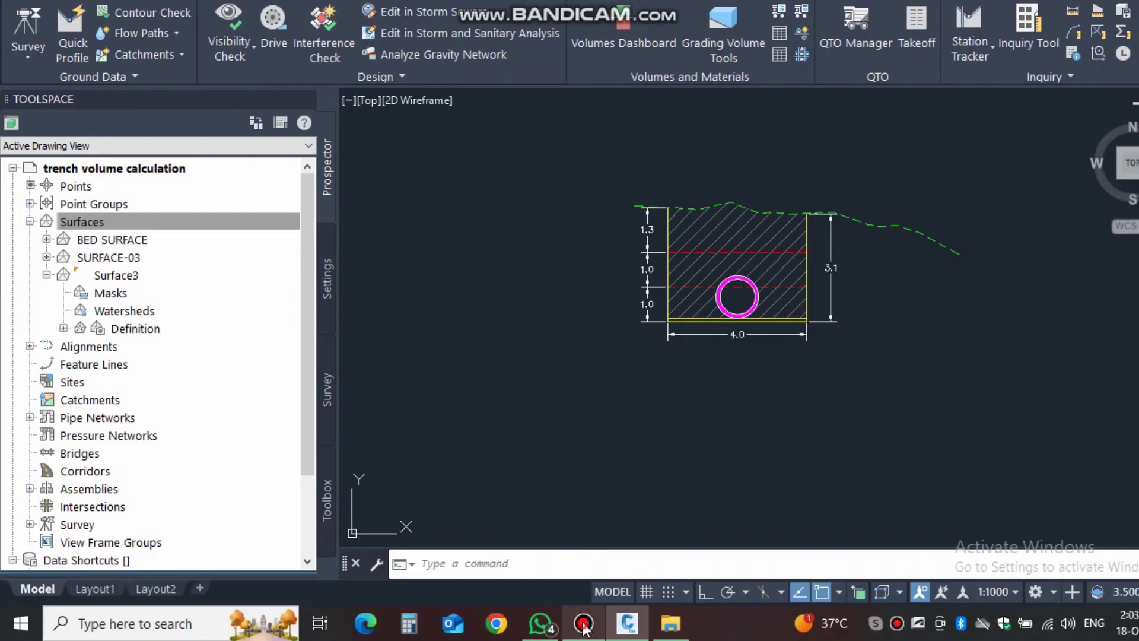
pyautogui.click(584, 618)
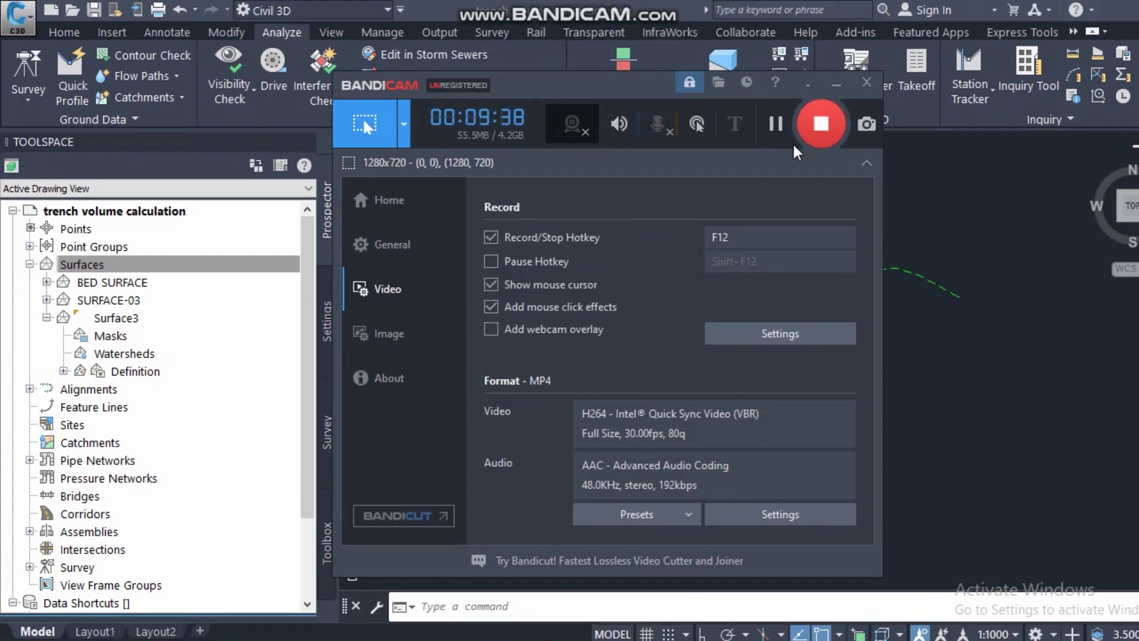
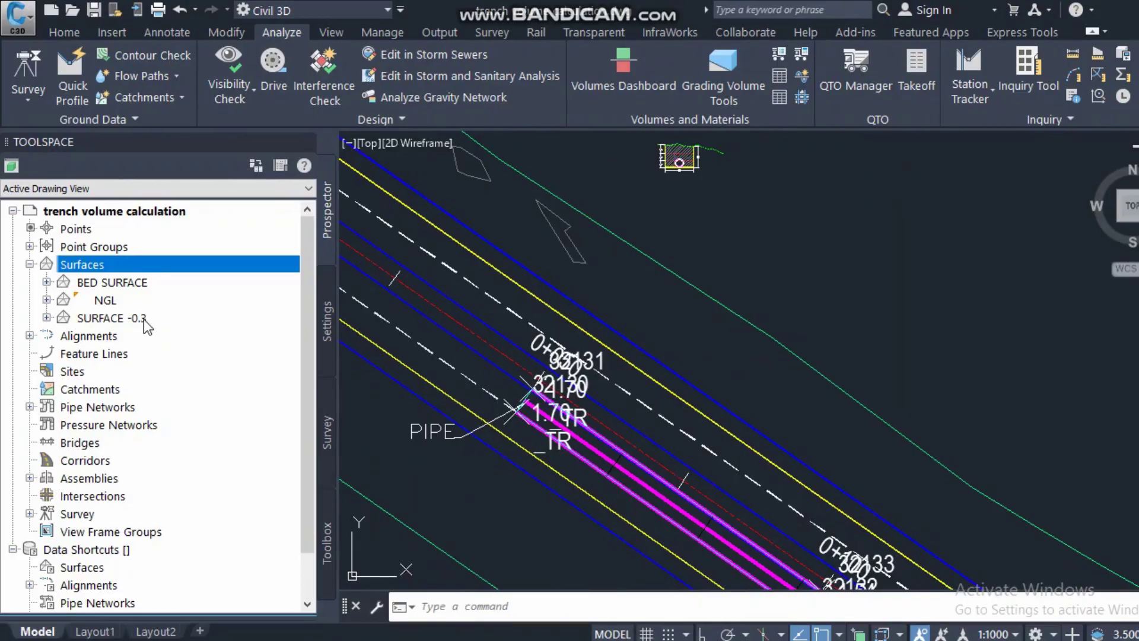
# Paste BED SURFACE into SURFACE -0.3 as a surface edit and return the view to the trench plan
pyautogui.scroll(5, 653, 240)
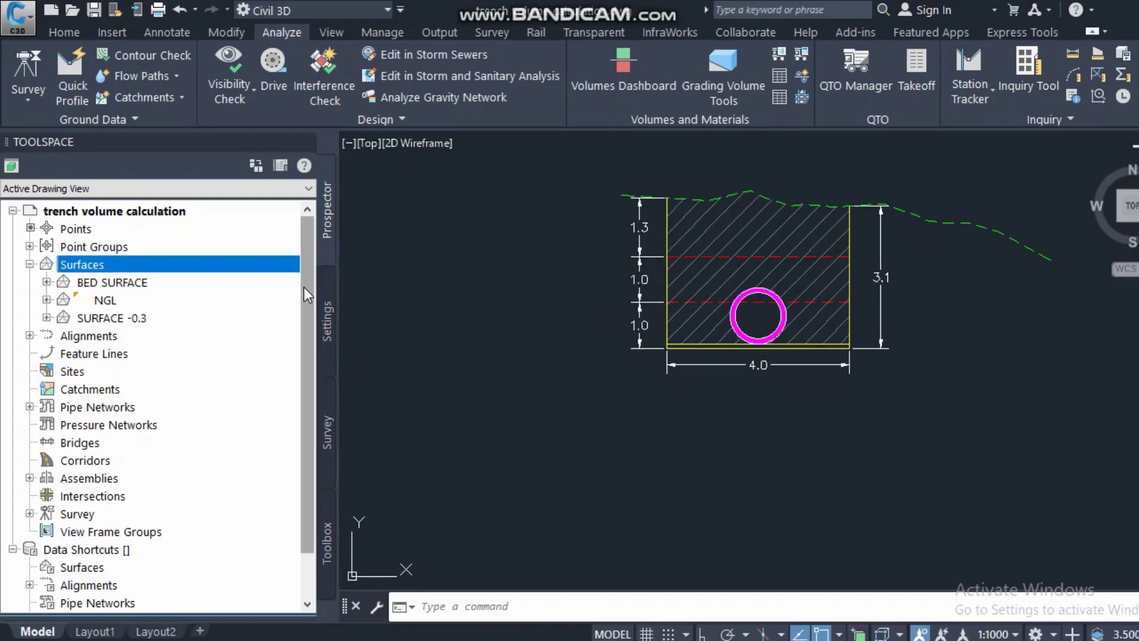
pyautogui.click(48, 317)
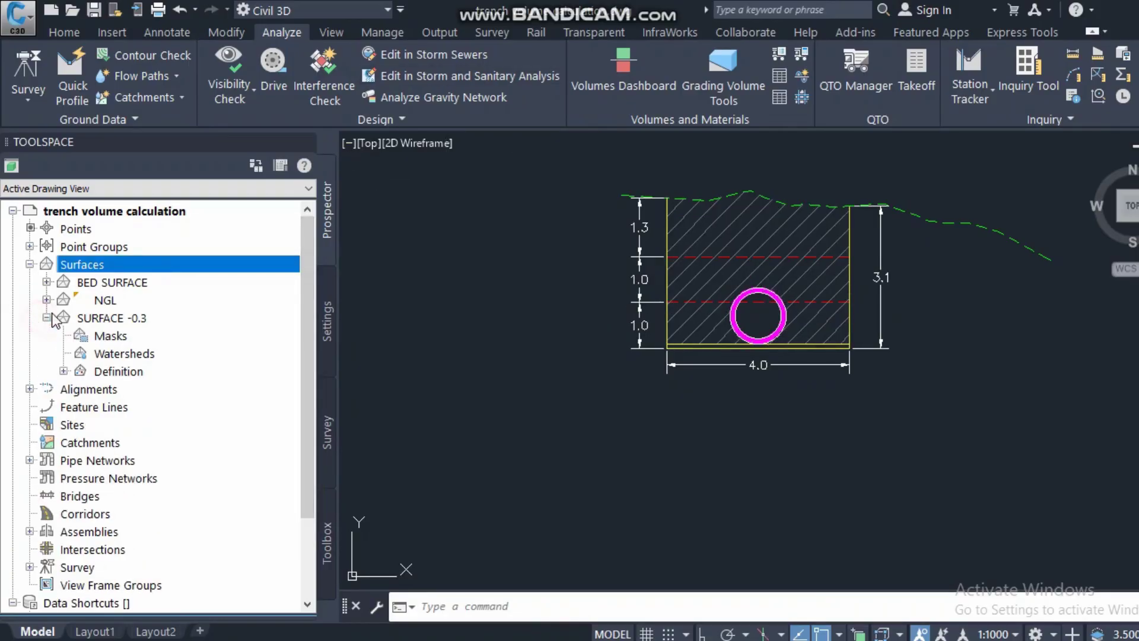
pyautogui.click(63, 371)
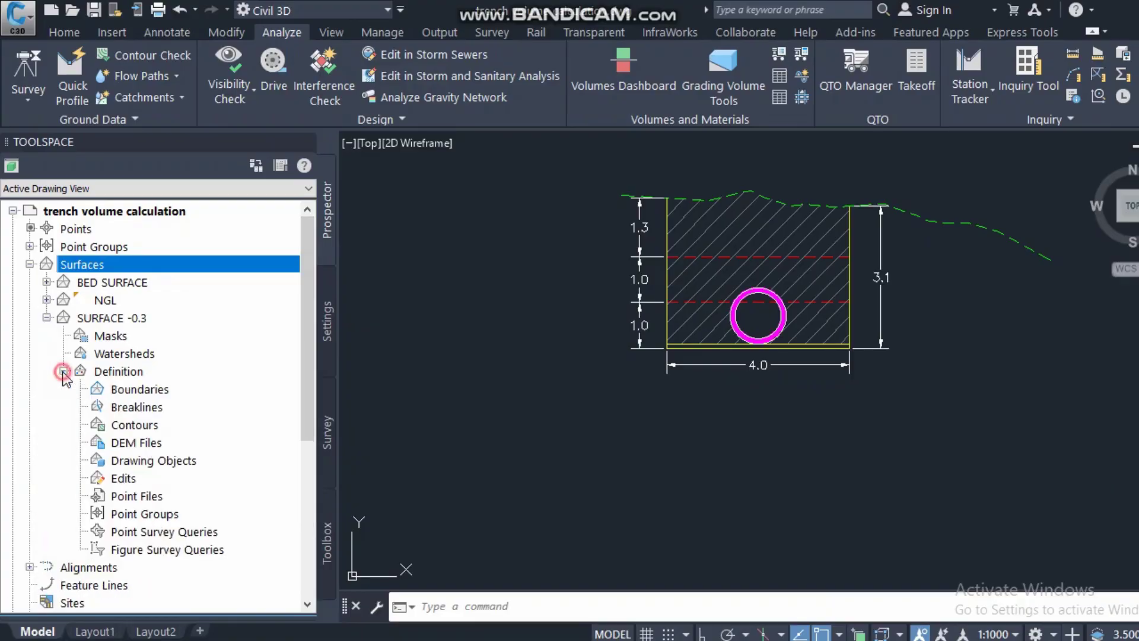
pyautogui.click(126, 321)
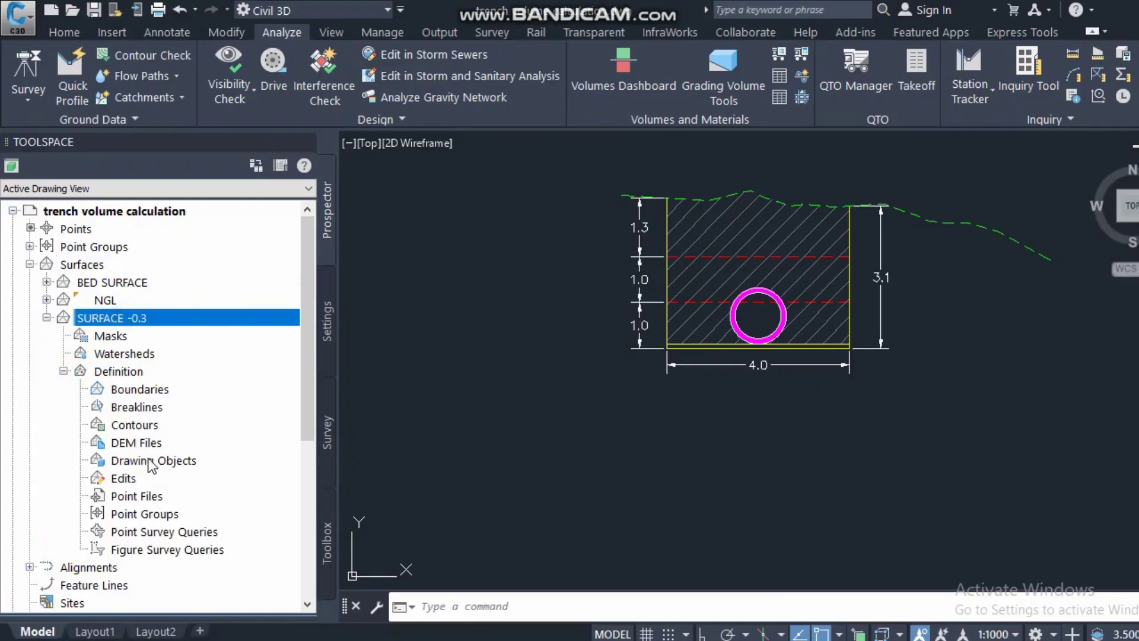
pyautogui.click(127, 480)
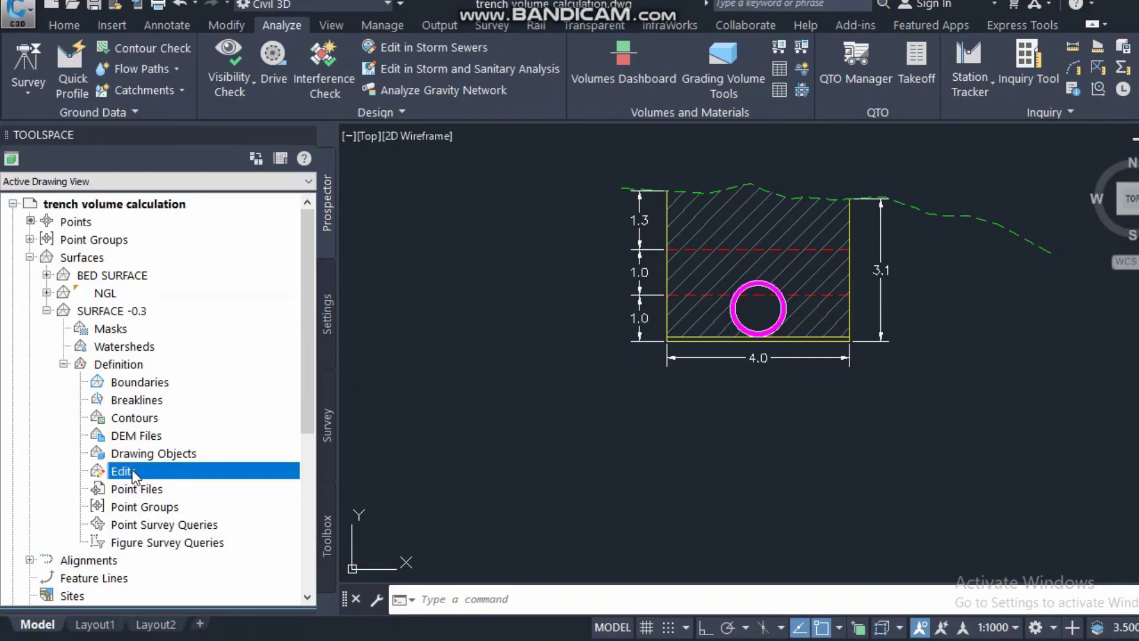
pyautogui.rightClick(134, 475)
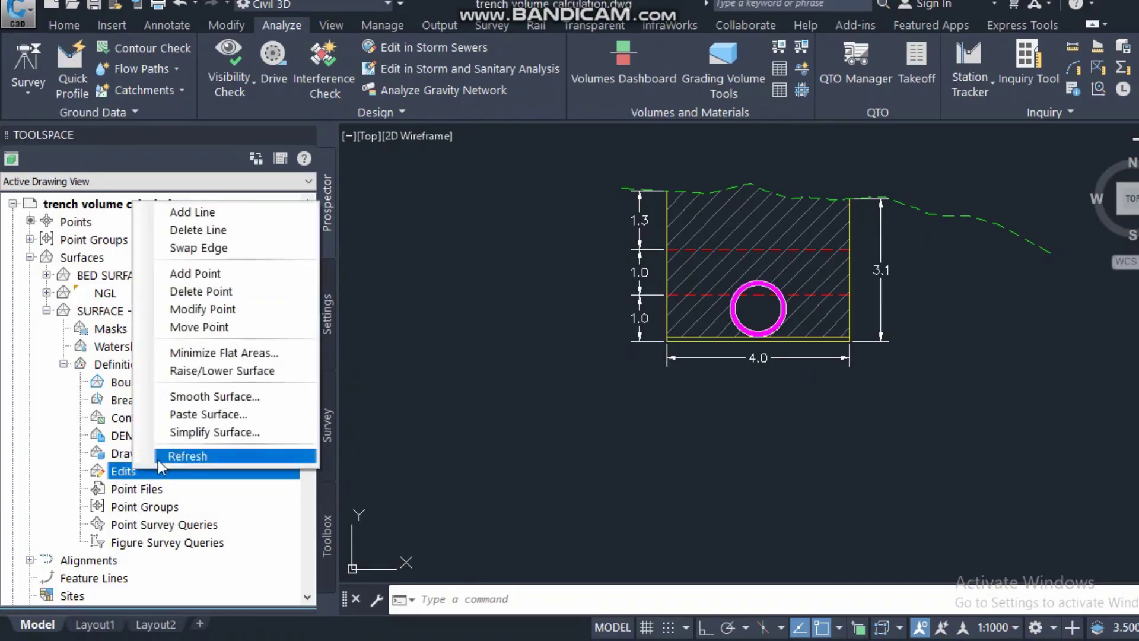
pyautogui.click(213, 414)
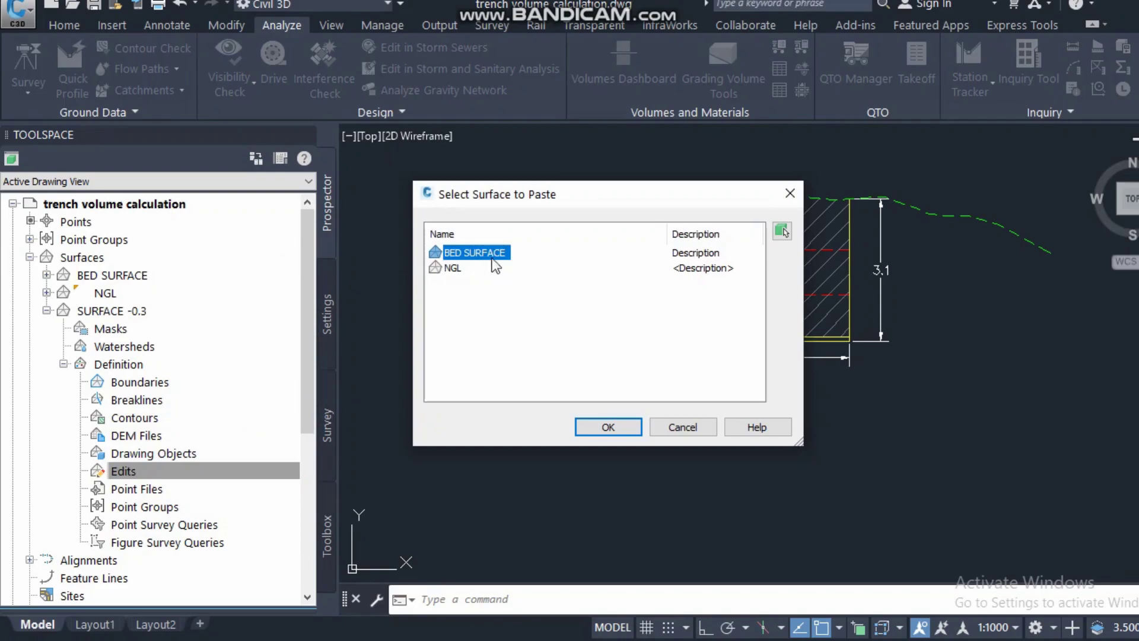
pyautogui.click(598, 427)
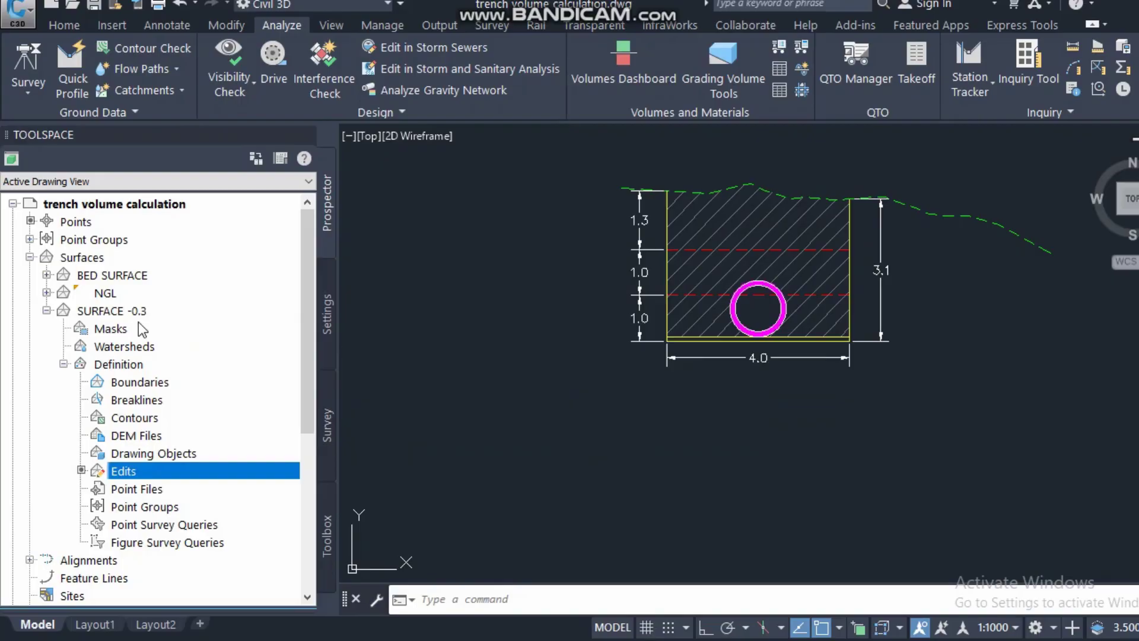
pyautogui.scroll(-5, 594, 333)
pyautogui.moveTo(559, 356); pyautogui.dragTo(618, 267, button='middle')
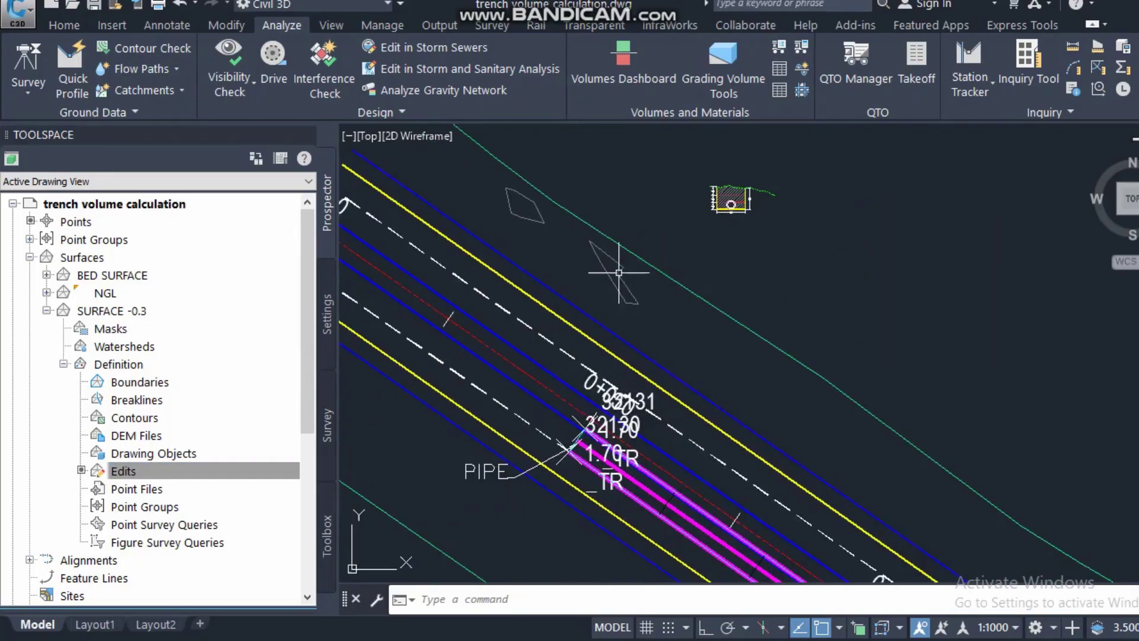
# Raise SURFACE -0.3 by adding 1 to all its elevations and collapse its entry in the surface tree
pyautogui.scroll(2, 599, 421)
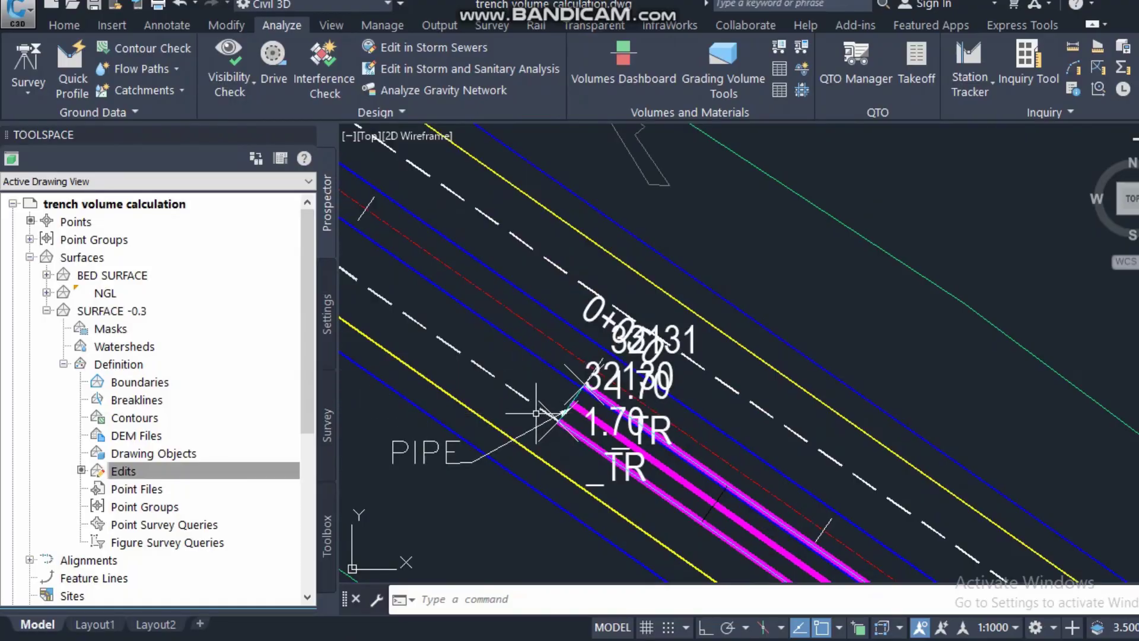
pyautogui.scroll(-1, 463, 422)
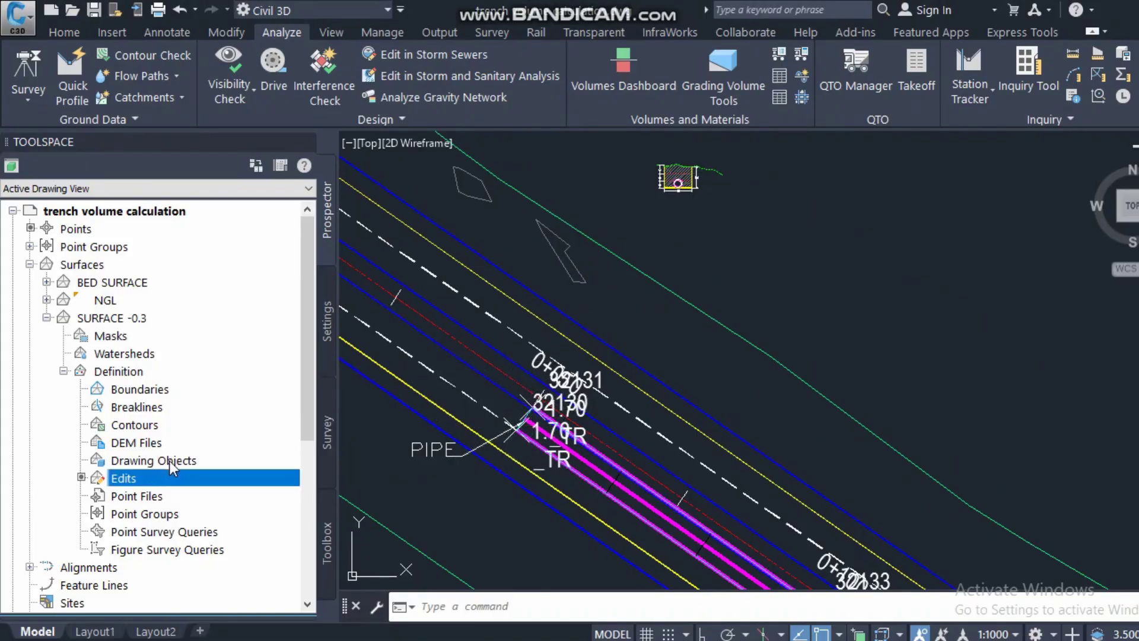
pyautogui.rightClick(139, 320)
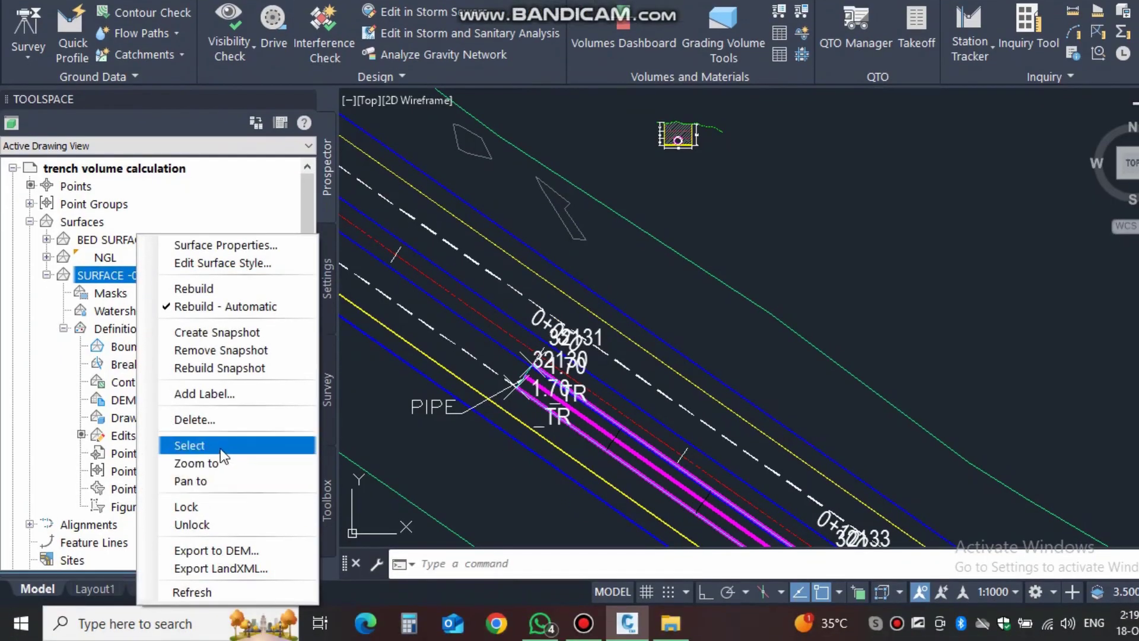
pyautogui.click(220, 490)
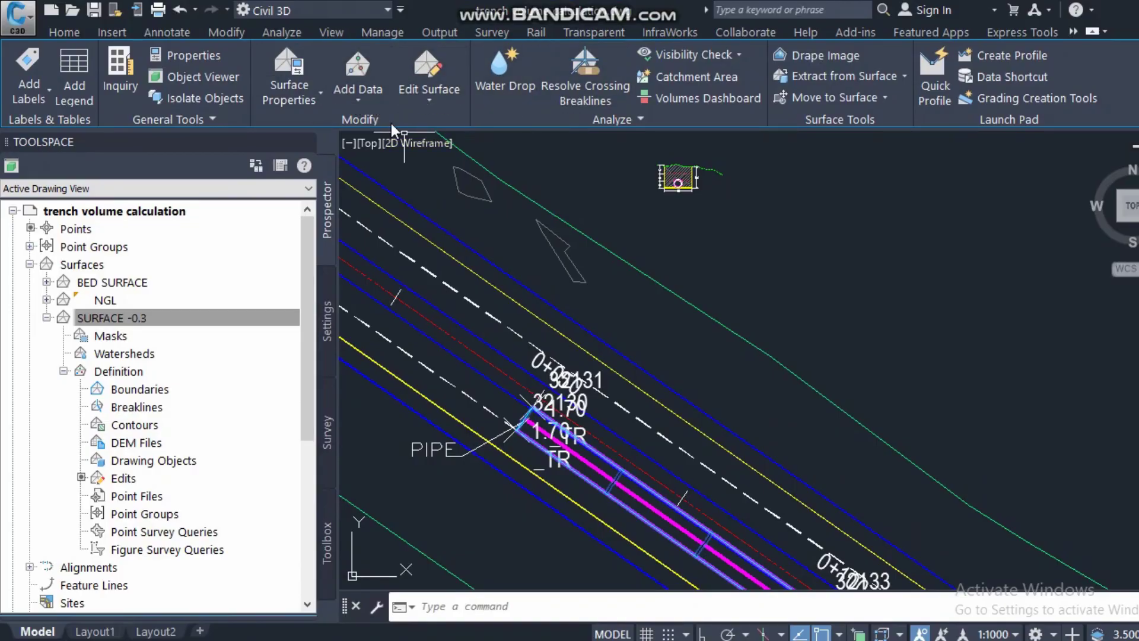
pyautogui.click(430, 100)
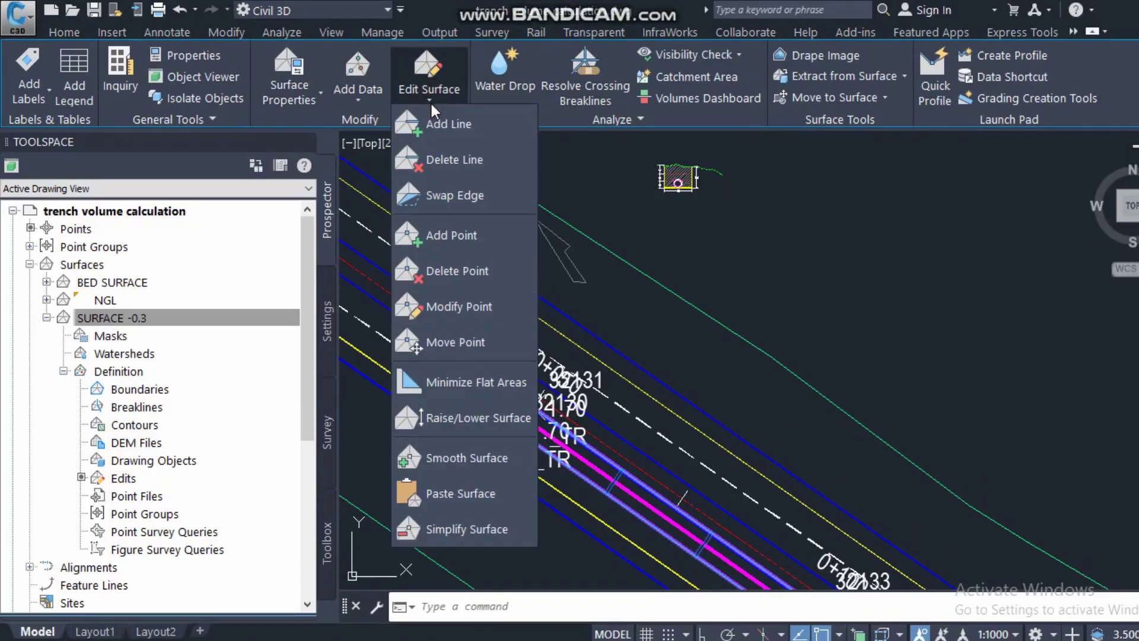
pyautogui.click(461, 416)
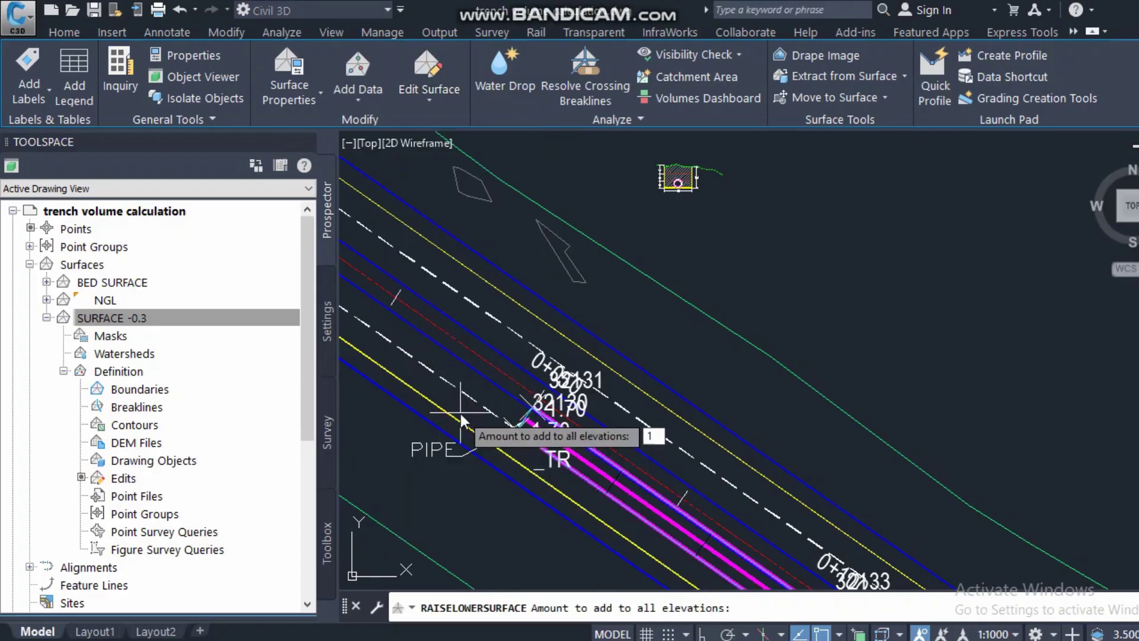
pyautogui.write('1')
pyautogui.press('Return')
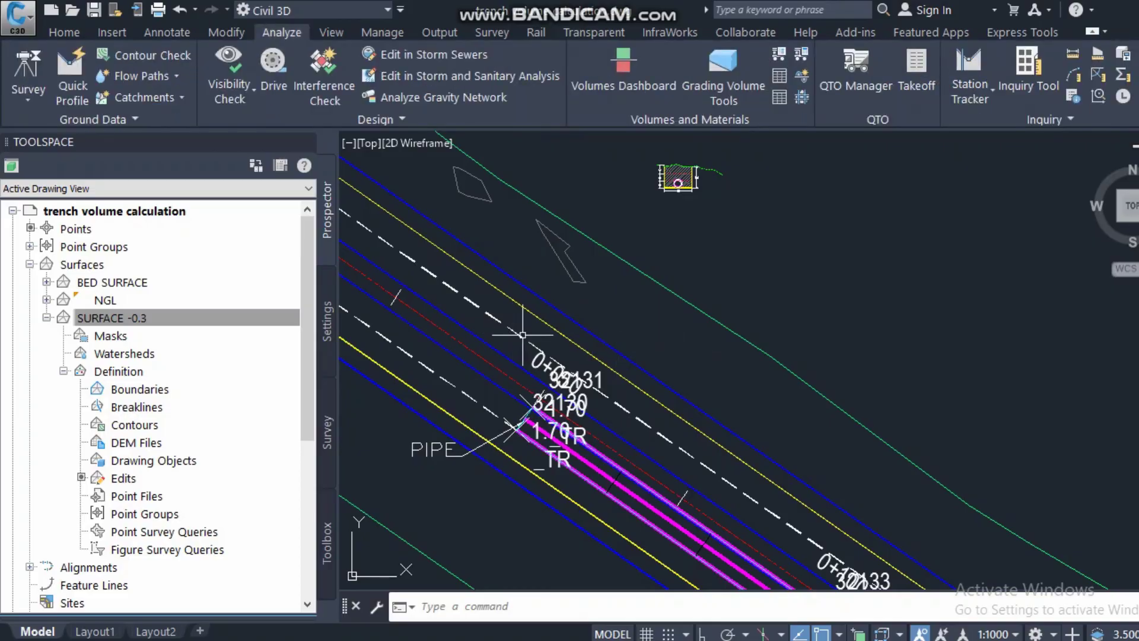
pyautogui.click(46, 318)
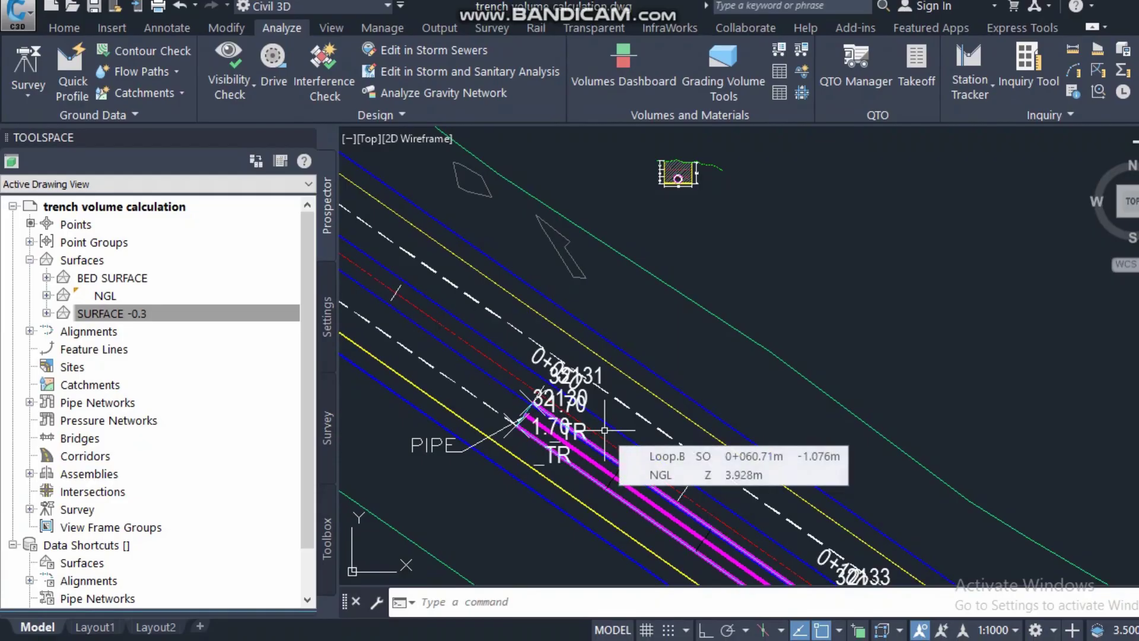
# Draw a straight polyline crossing the road and pipe trench between the first two pipe labels
pyautogui.scroll(-2, 660, 320)
pyautogui.write('pl')
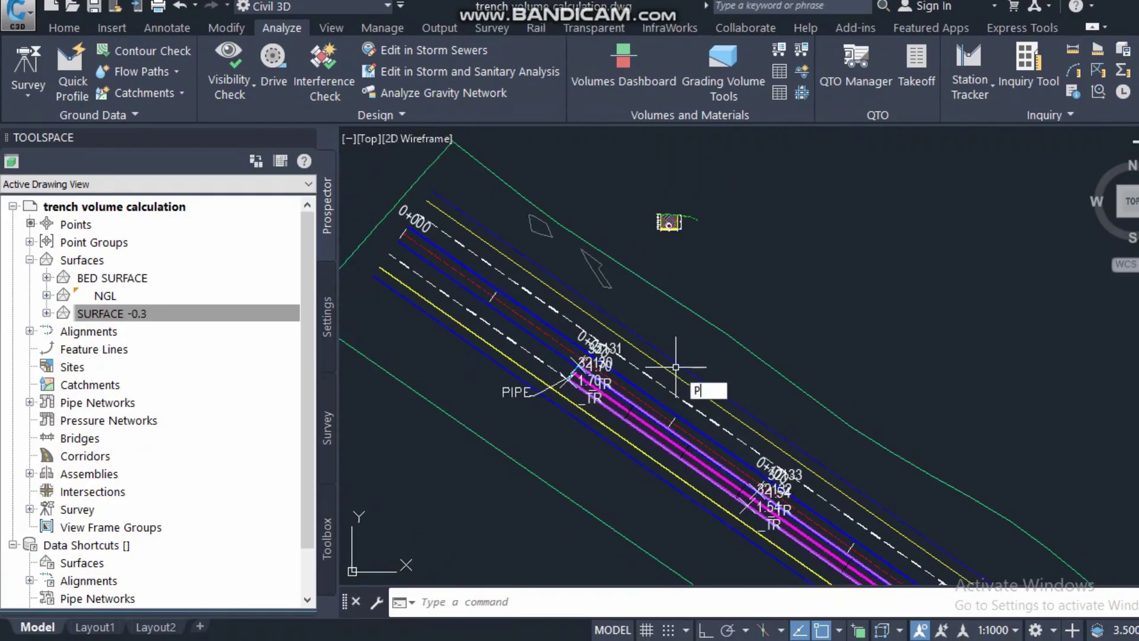
pyautogui.press('Return')
pyautogui.click(737, 304)
pyautogui.click(532, 538)
pyautogui.press('Return')
# Create a quick profile along the crossing polyline, sampling BED SURFACE, NGL and SURFACE -0.3 with the KATR_Profile View_Grid Clip style
pyautogui.click(607, 453)
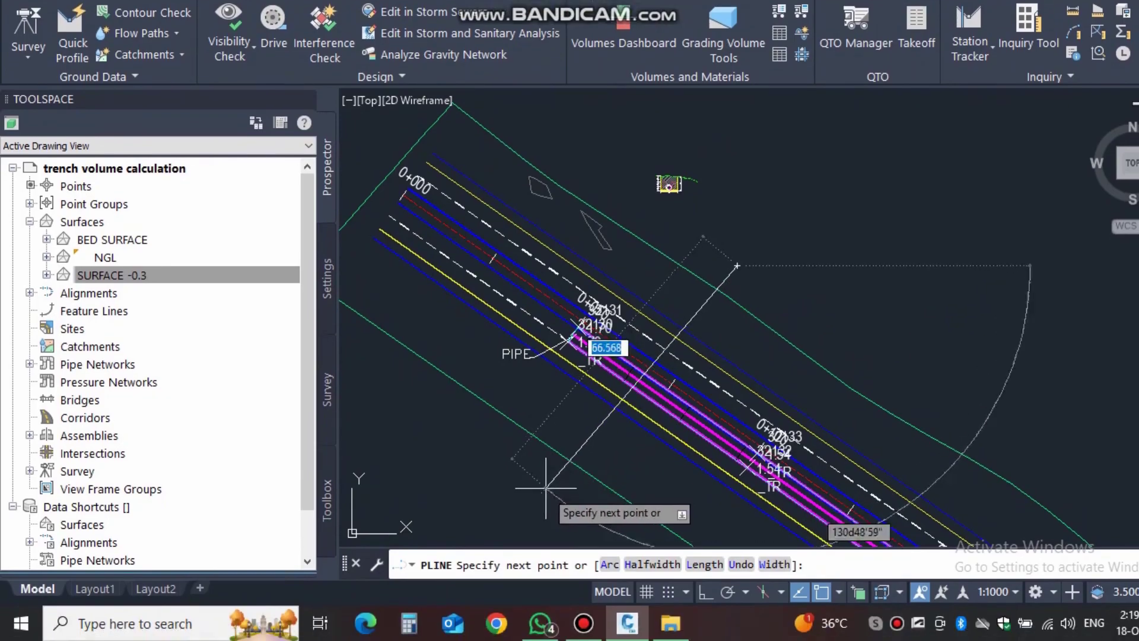
pyautogui.rightClick(607, 415)
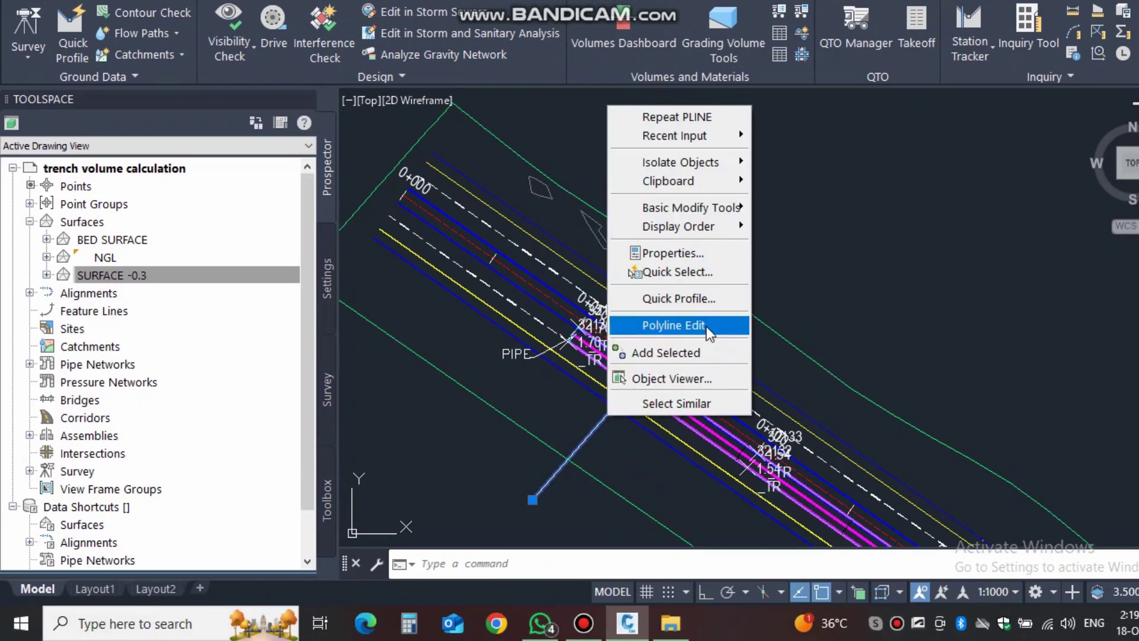
pyautogui.click(705, 299)
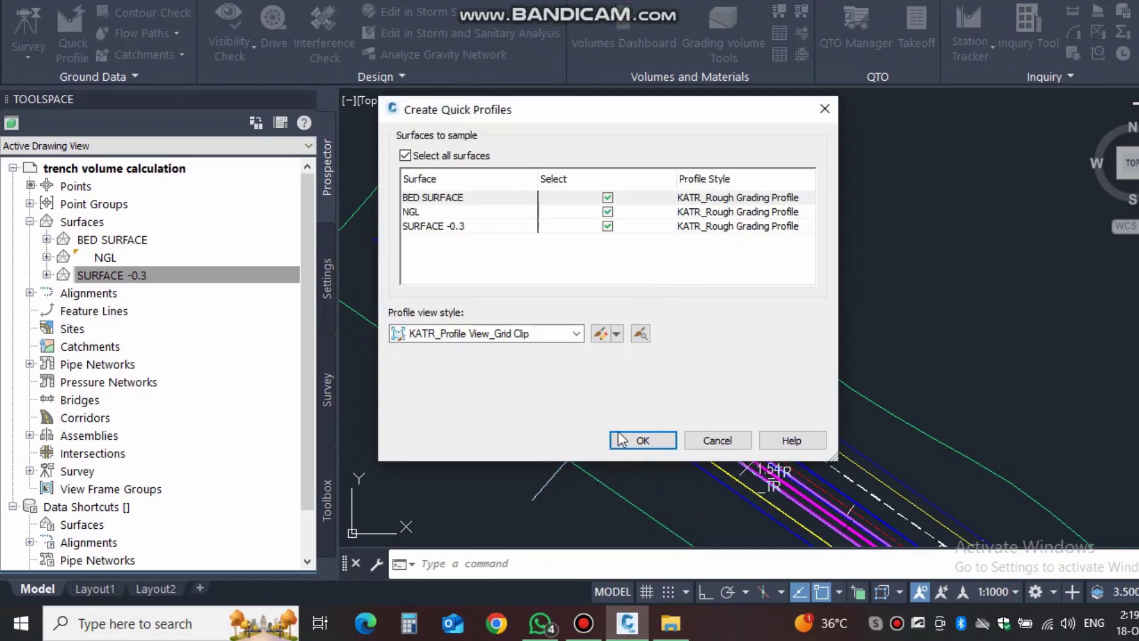
pyautogui.click(643, 441)
pyautogui.scroll(3, 659, 305)
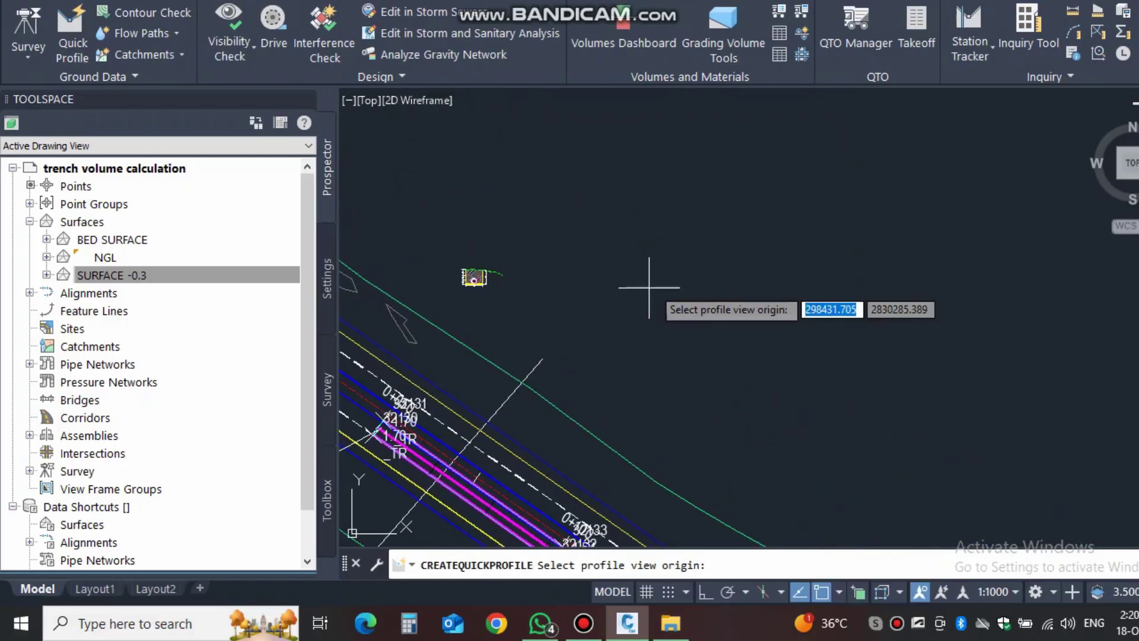
pyautogui.click(474, 277)
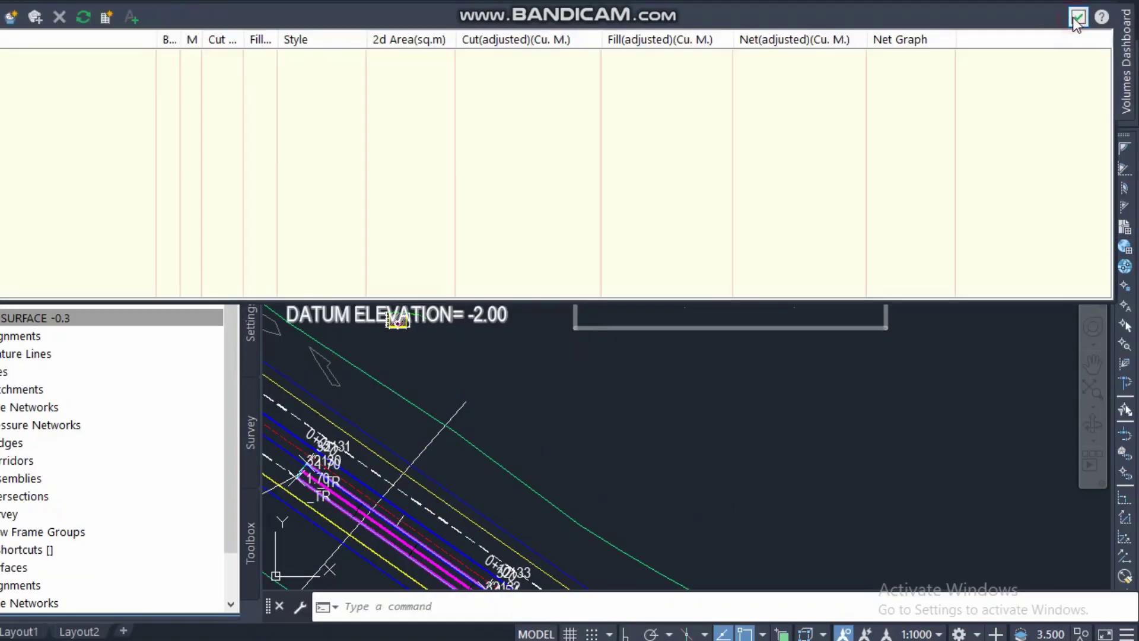
# Compare the bed, raised layer and natural ground lines in the quick profile view
pyautogui.scroll(5, 664, 255)
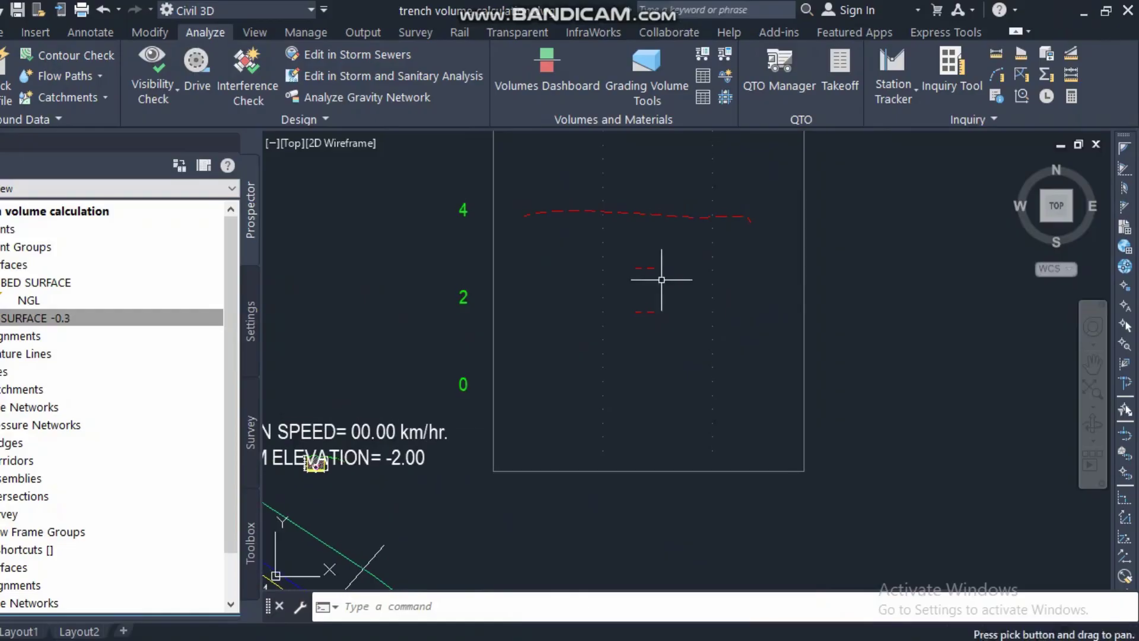
pyautogui.scroll(-2, 662, 205)
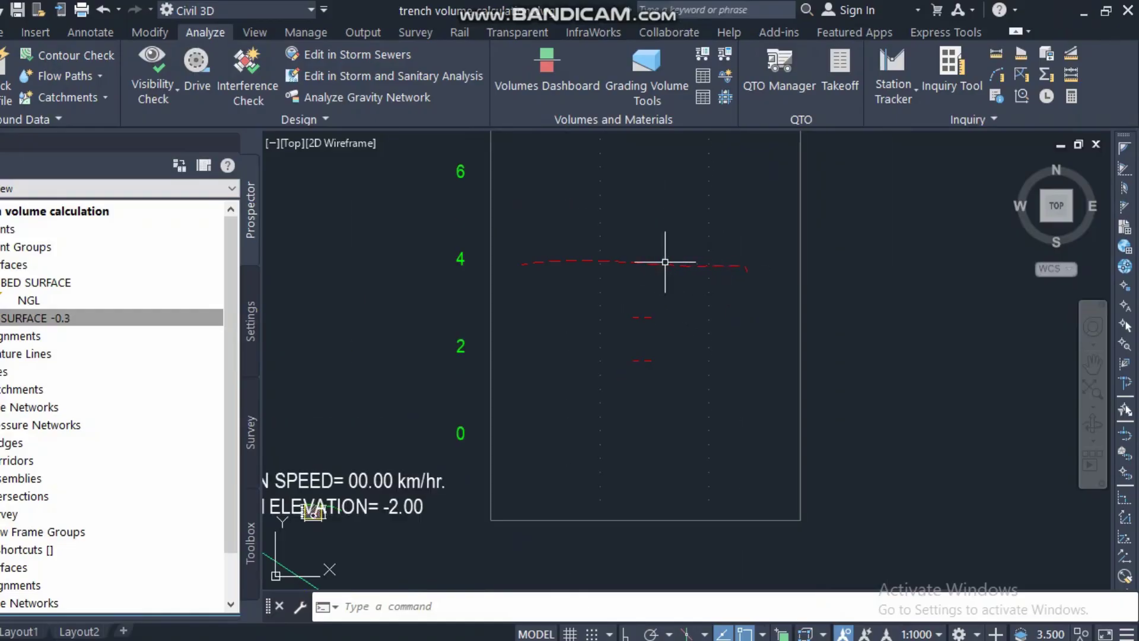
pyautogui.scroll(2, 660, 354)
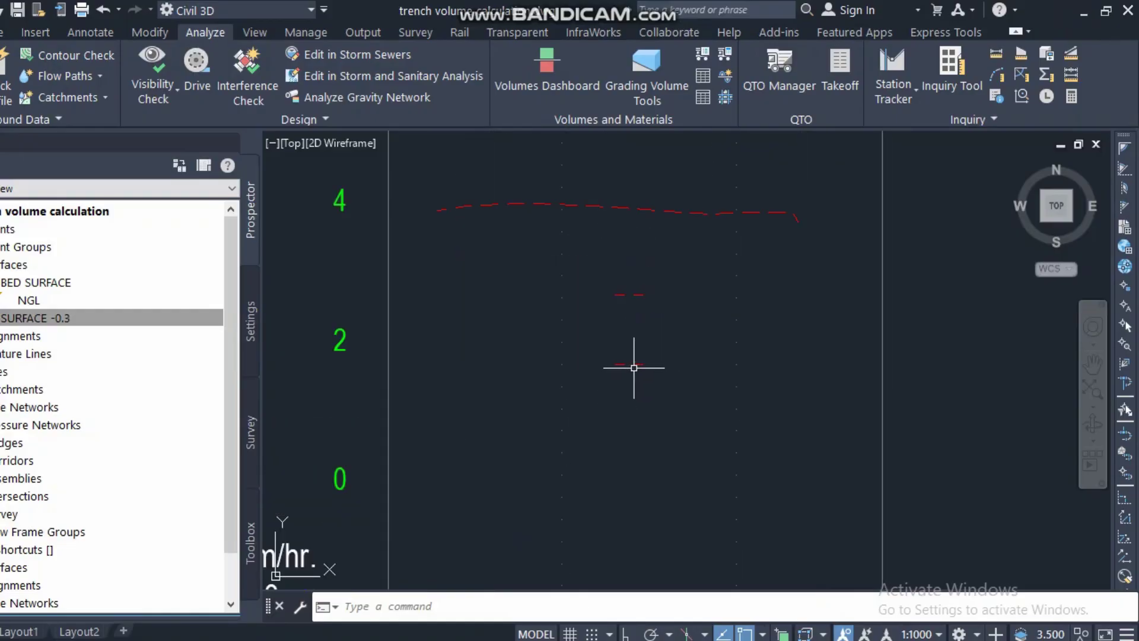
pyautogui.moveTo(624, 364)
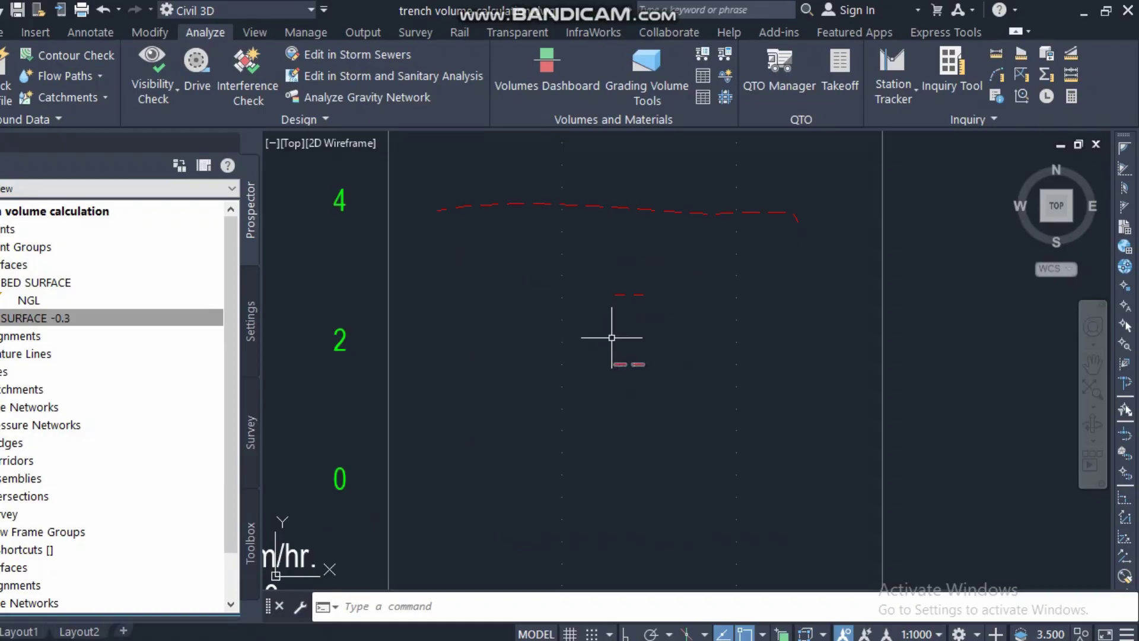
pyautogui.moveTo(623, 295)
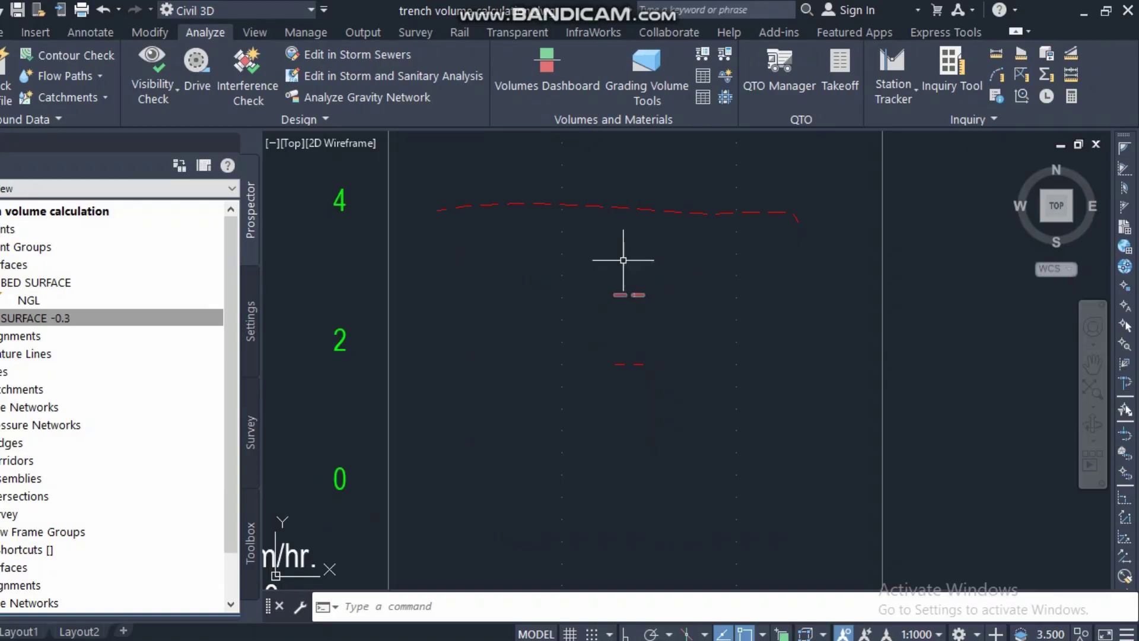
pyautogui.moveTo(623, 205)
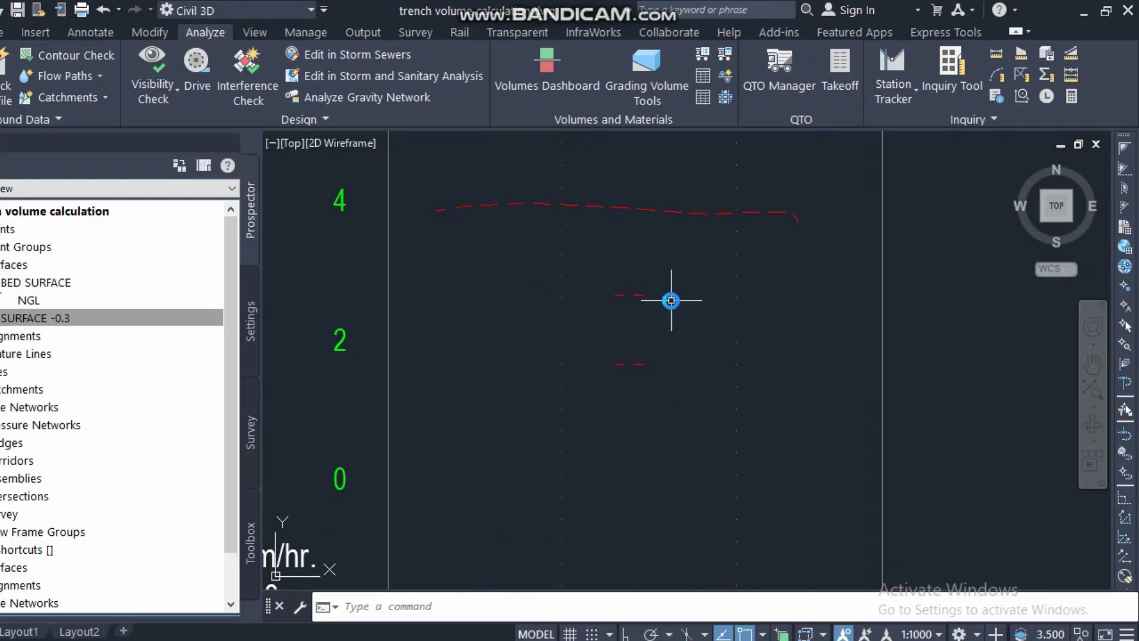
# Delete the quick profile view from the drawing
pyautogui.scroll(-4, 666, 298)
pyautogui.click(786, 408)
pyautogui.click(715, 372)
pyautogui.press('Delete')
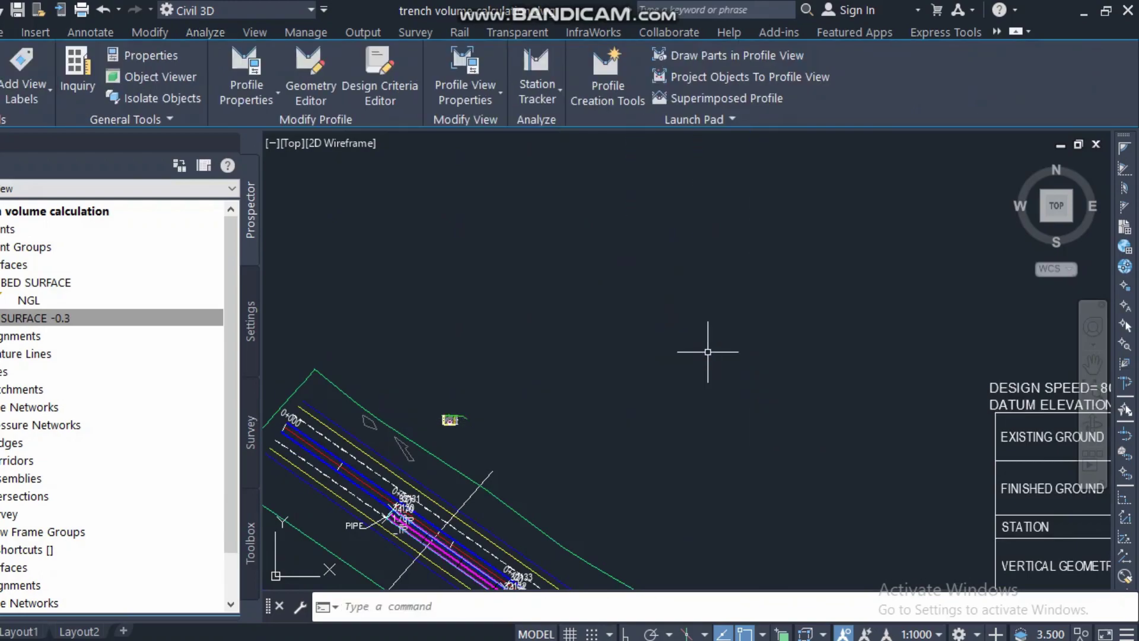
# Create a TIN surface named SURFACE-0.20 with the KATR_DNSU_0.05-0.25 style for the upper trench layer
pyautogui.scroll(4, 449, 386)
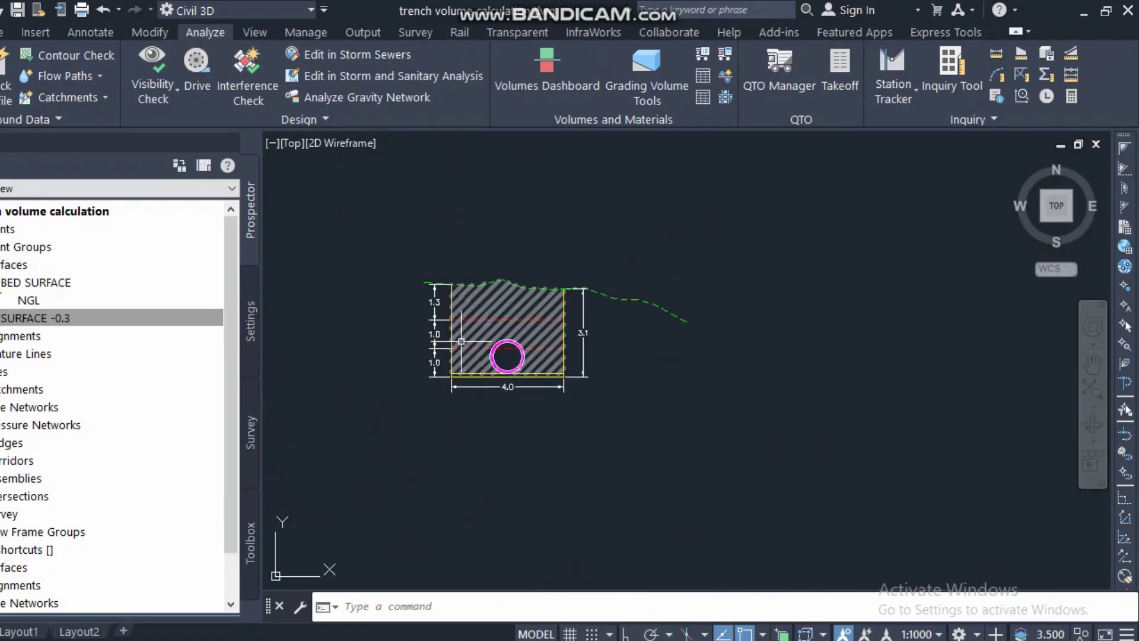
pyautogui.scroll(5, 454, 352)
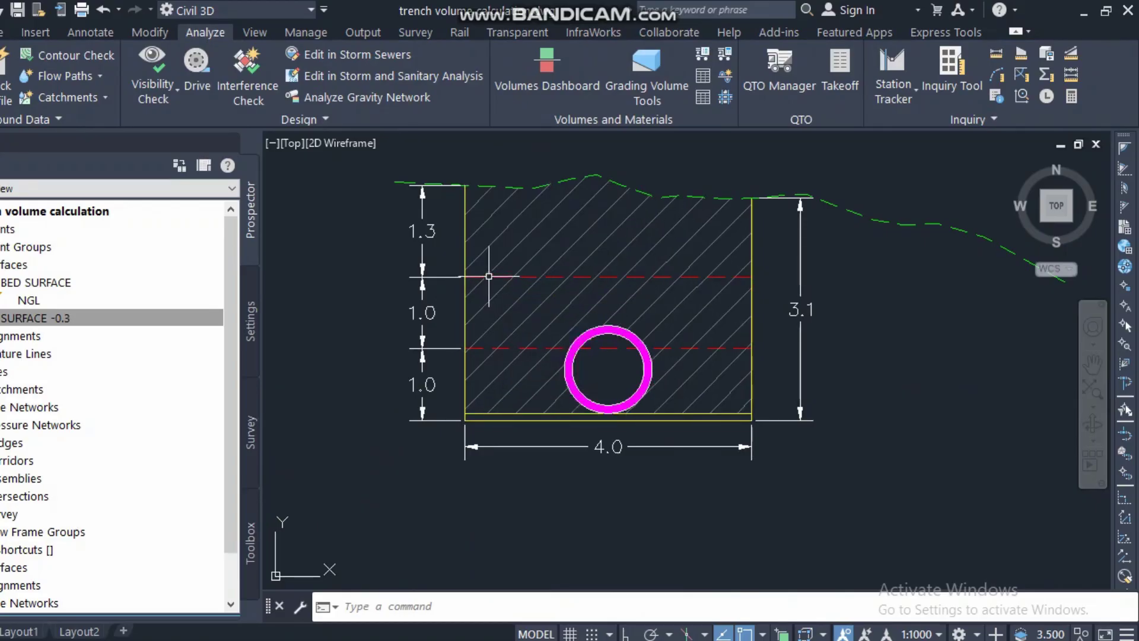
pyautogui.rightClick(101, 267)
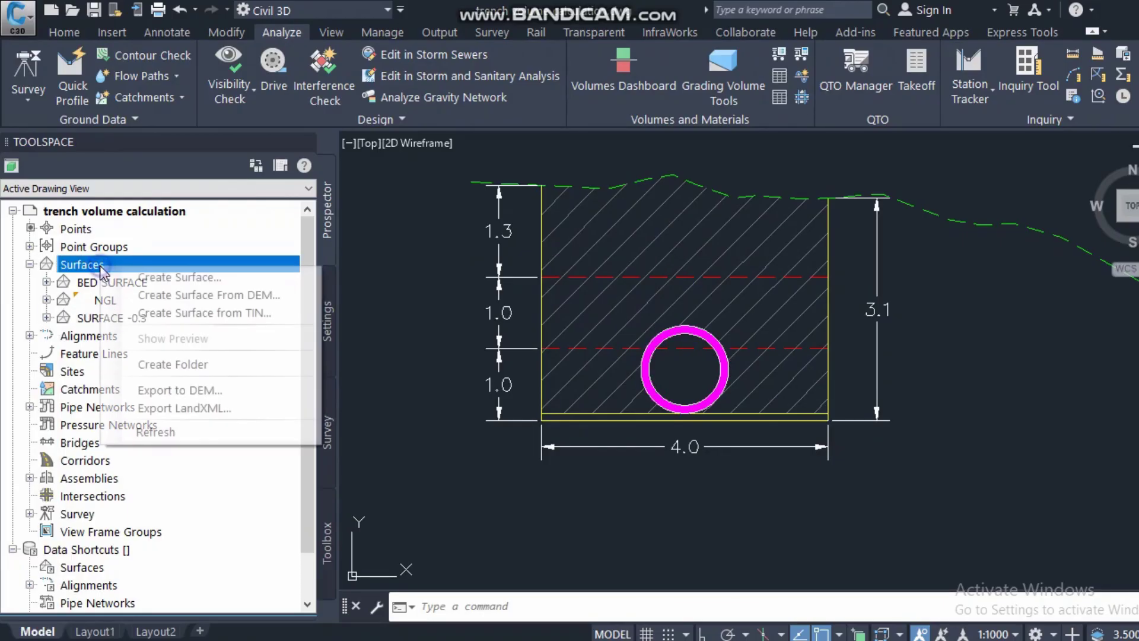
pyautogui.click(169, 275)
pyautogui.click(549, 186)
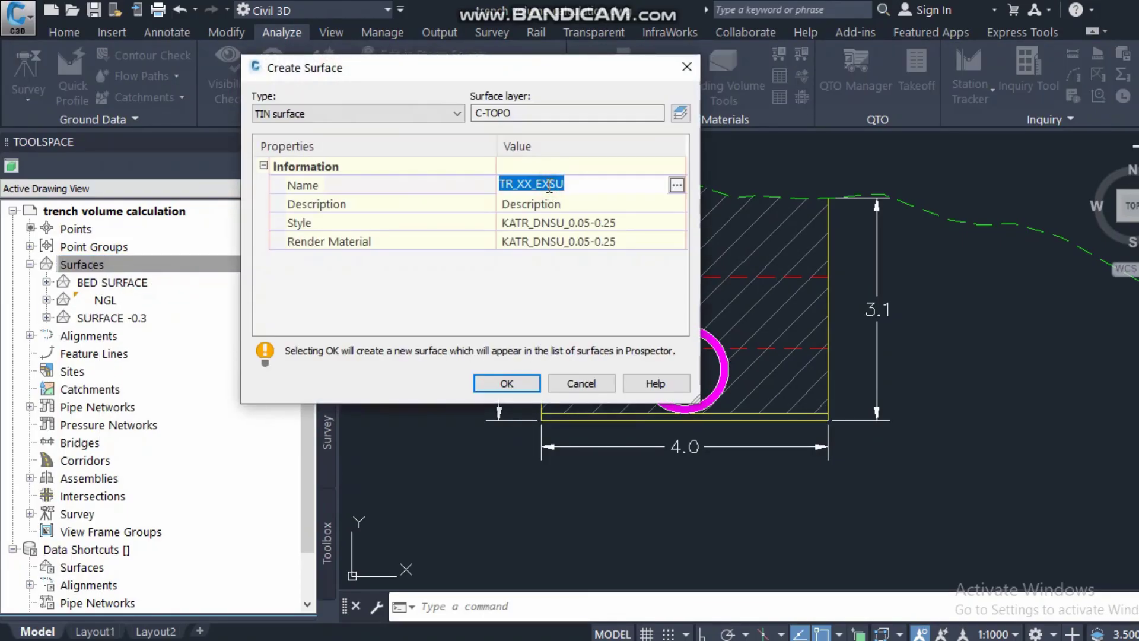
pyautogui.write('SURFACE-0.20')
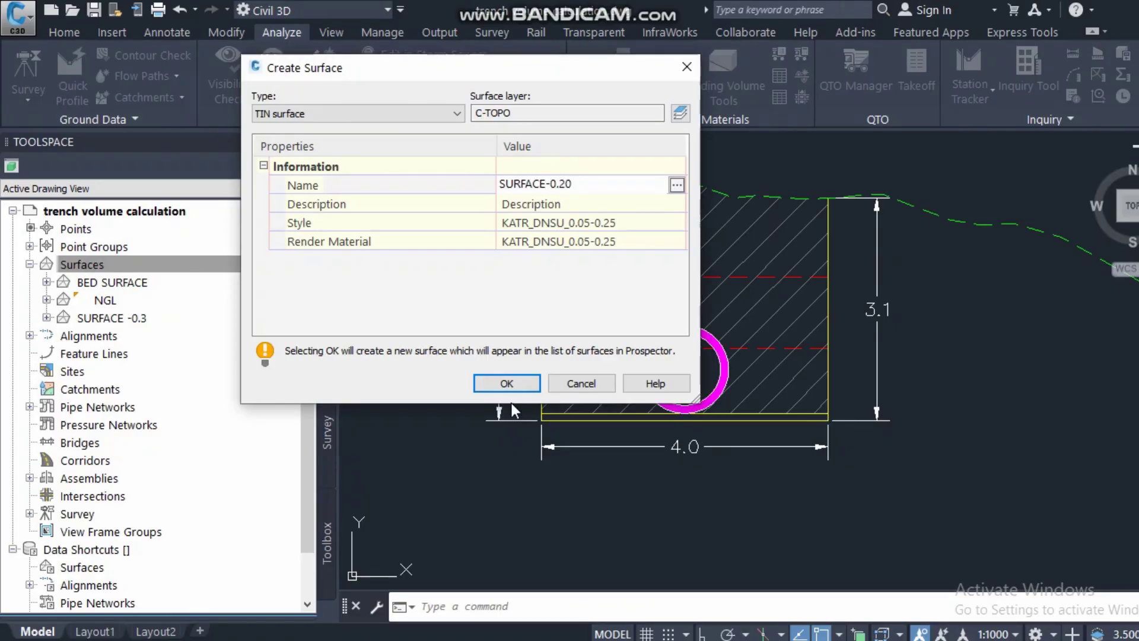
pyautogui.click(507, 383)
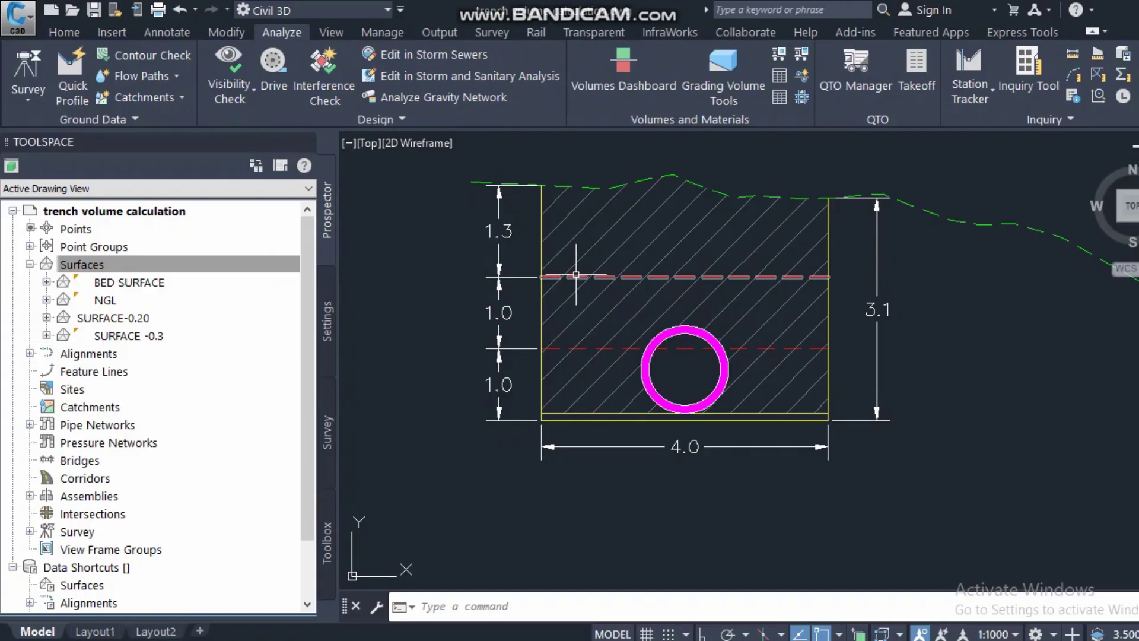
# Paste BED SURFACE into SURFACE-0.20 as a surface edit
pyautogui.click(47, 282)
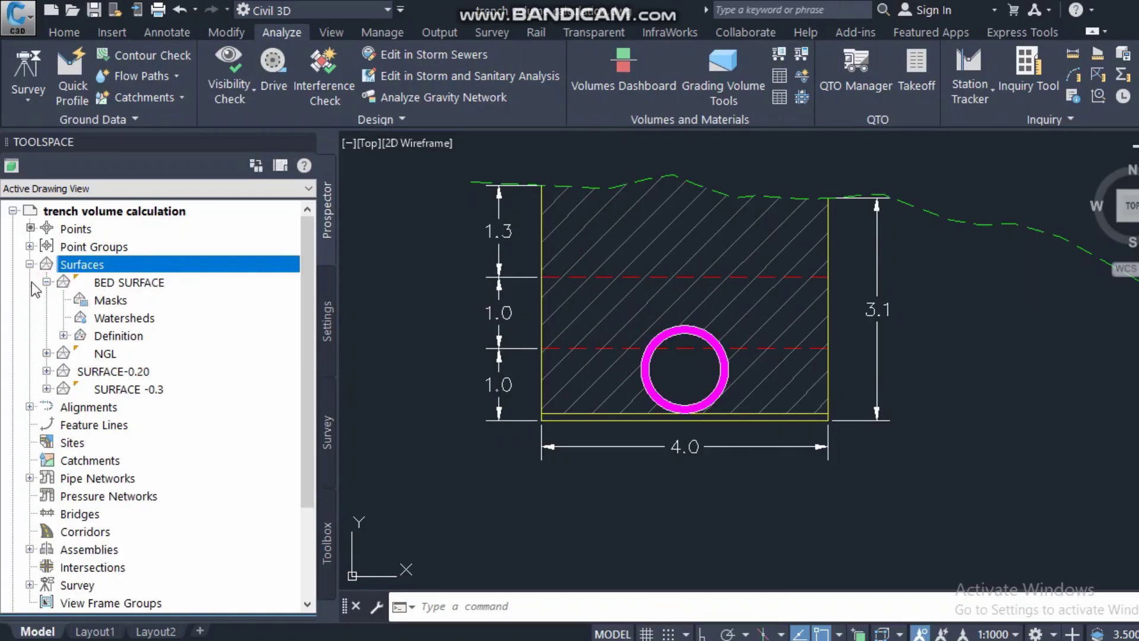
pyautogui.click(46, 282)
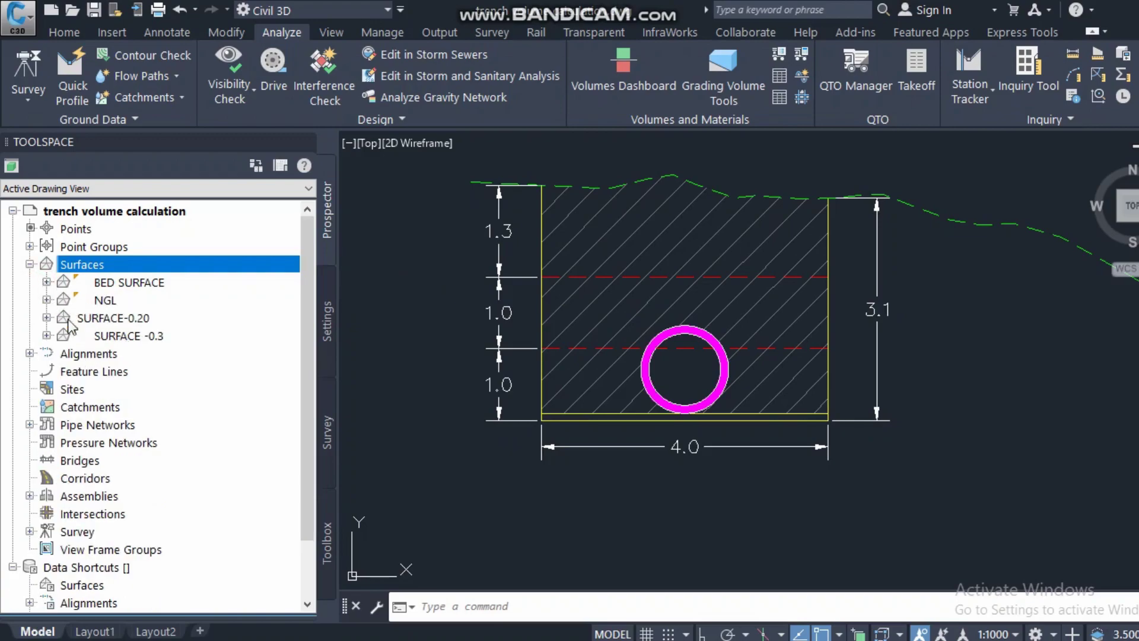
pyautogui.click(47, 318)
pyautogui.click(63, 372)
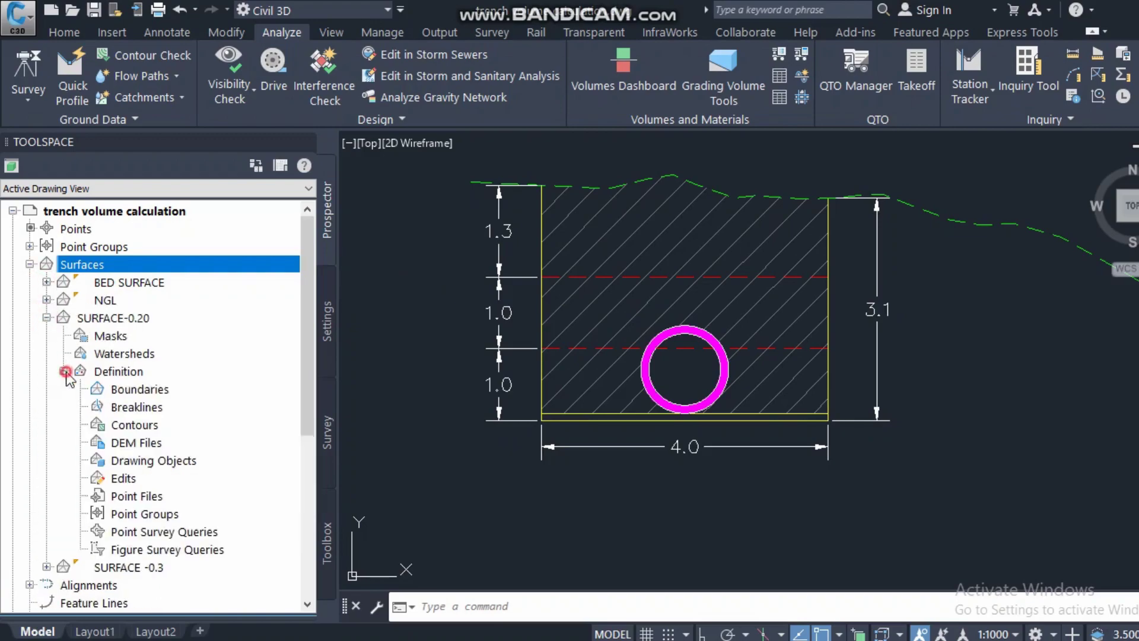
pyautogui.scroll(-1, 85, 372)
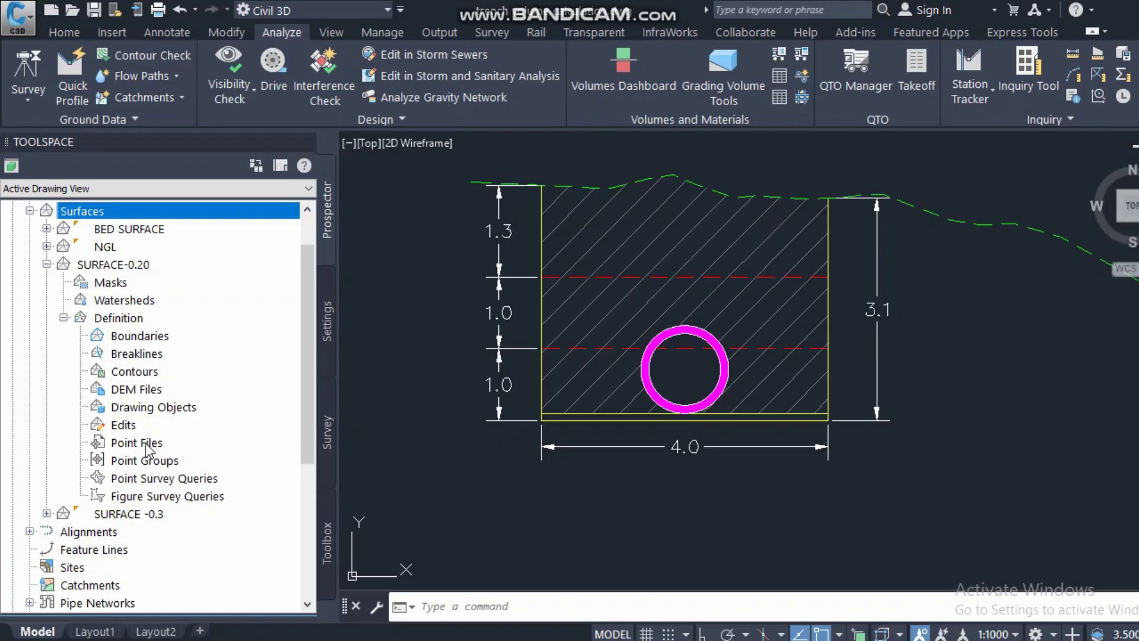
pyautogui.click(136, 427)
pyautogui.rightClick(135, 428)
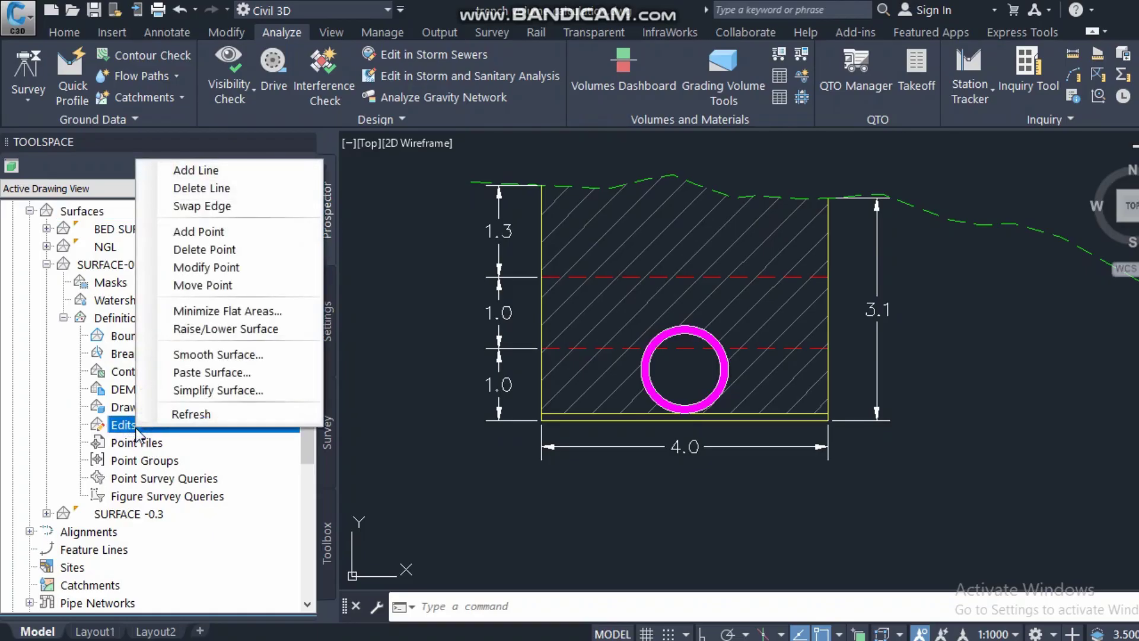
pyautogui.click(212, 372)
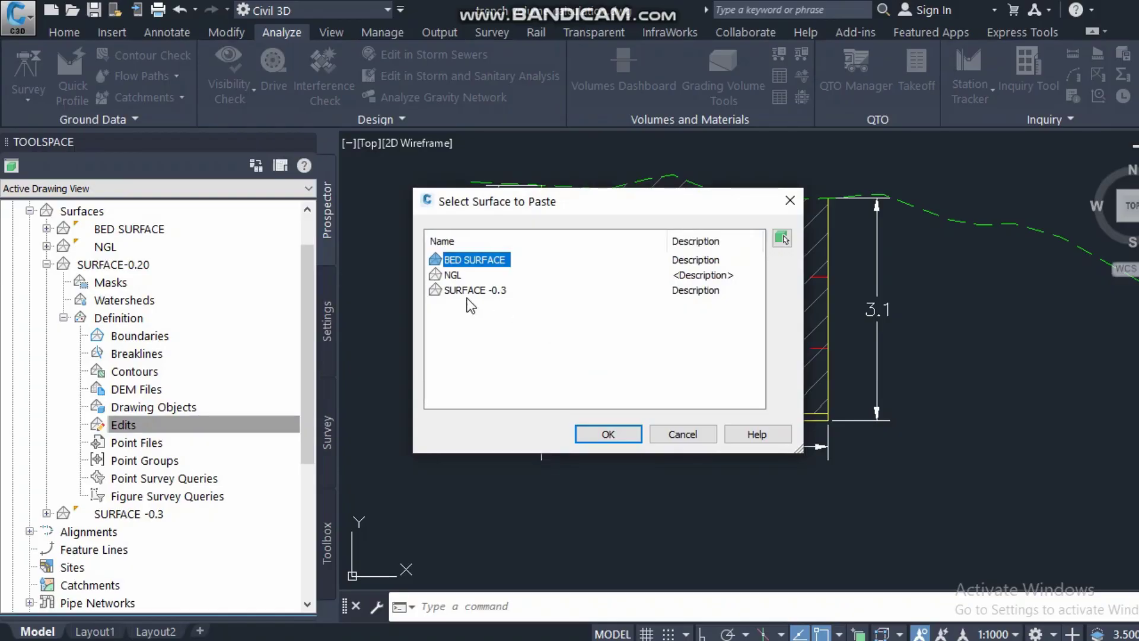
pyautogui.moveTo(603, 201); pyautogui.dragTo(236, 109)
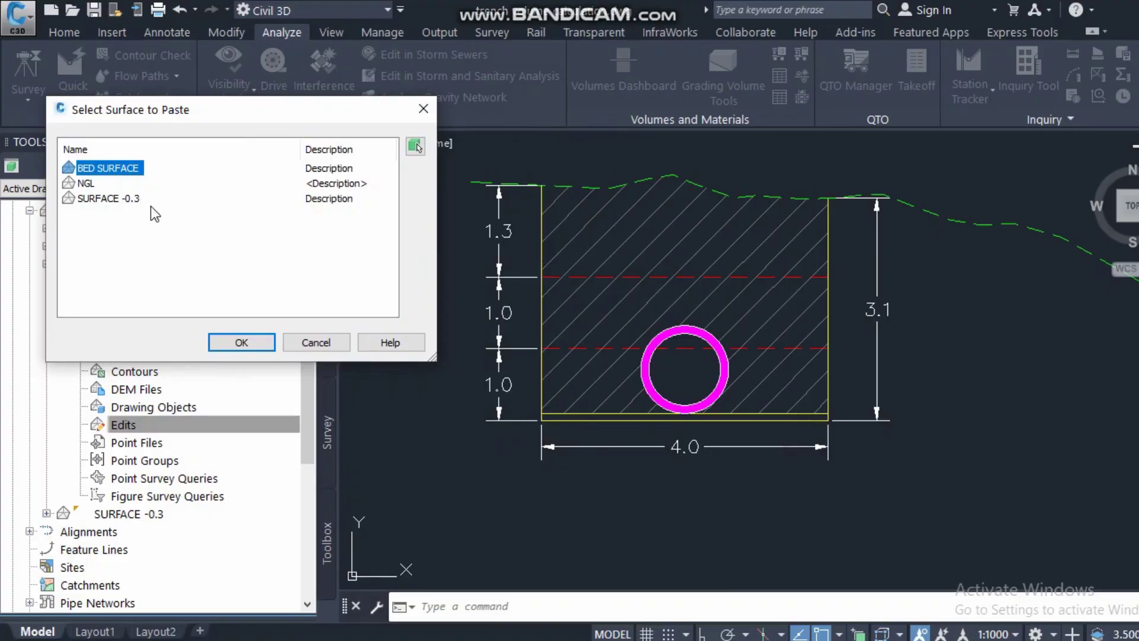
pyautogui.click(241, 344)
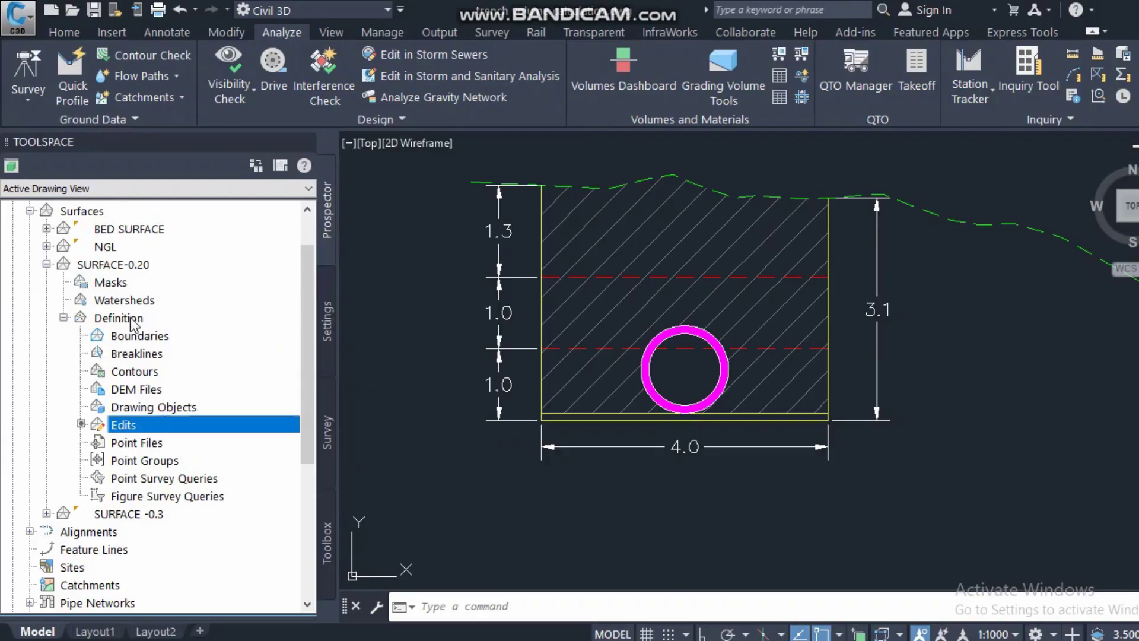
# Raise SURFACE-0.20 by adding 2 to all of its elevations
pyautogui.rightClick(133, 266)
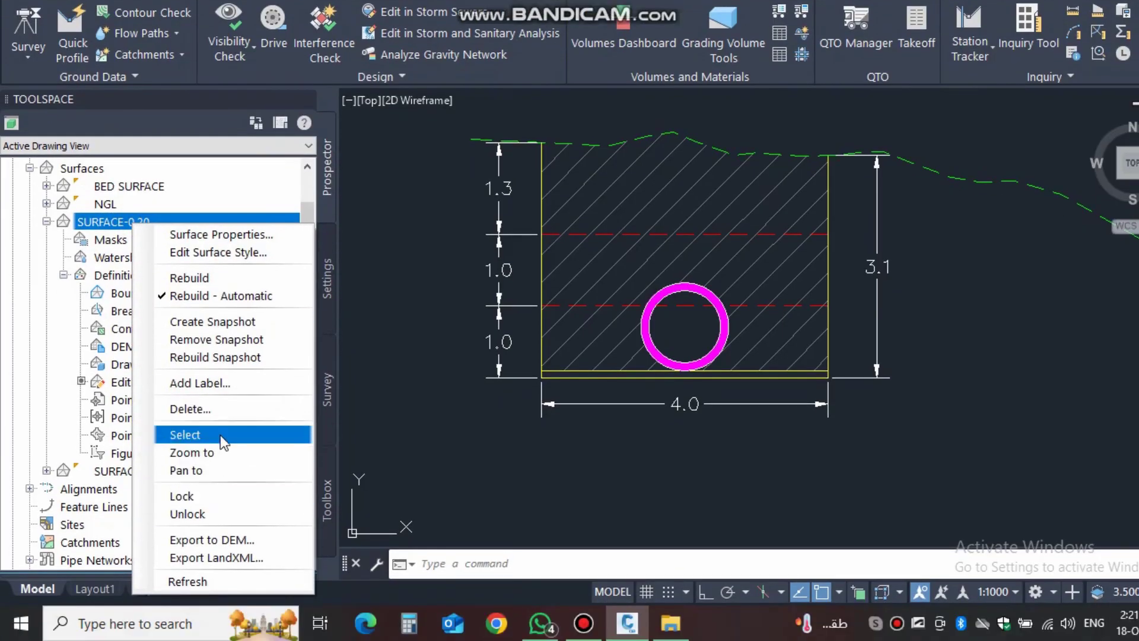
pyautogui.click(221, 468)
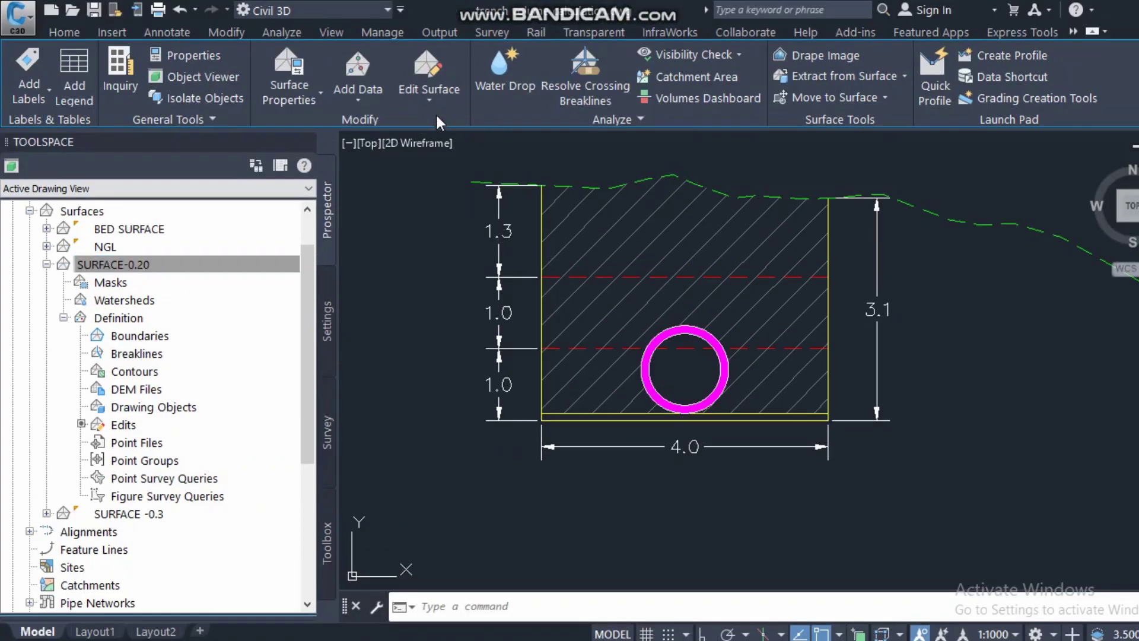
pyautogui.click(428, 55)
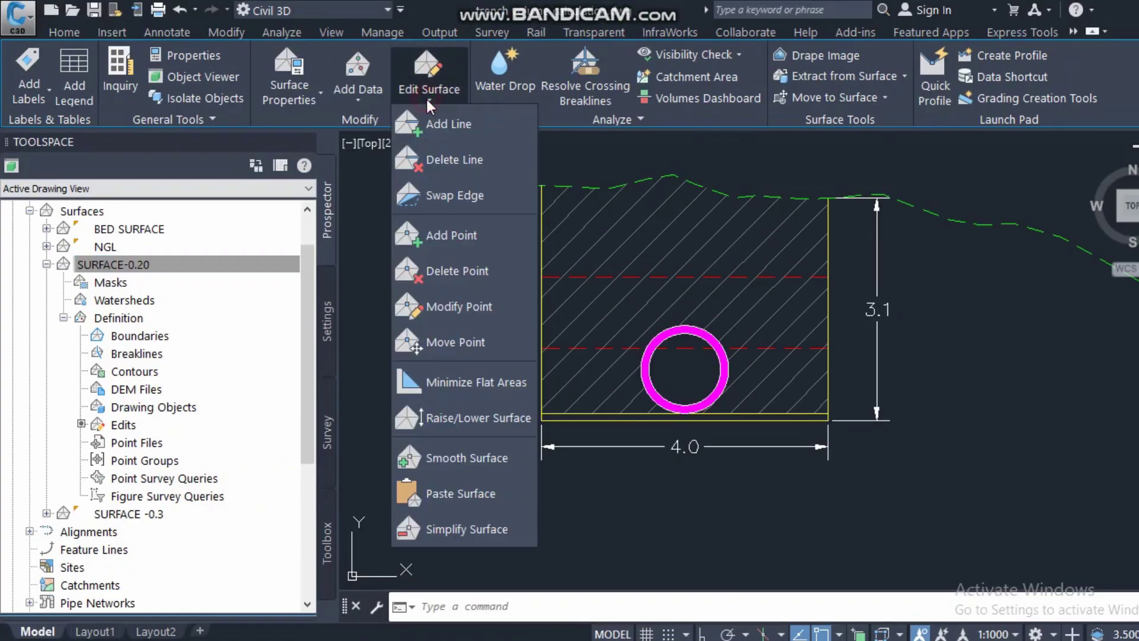
pyautogui.click(490, 423)
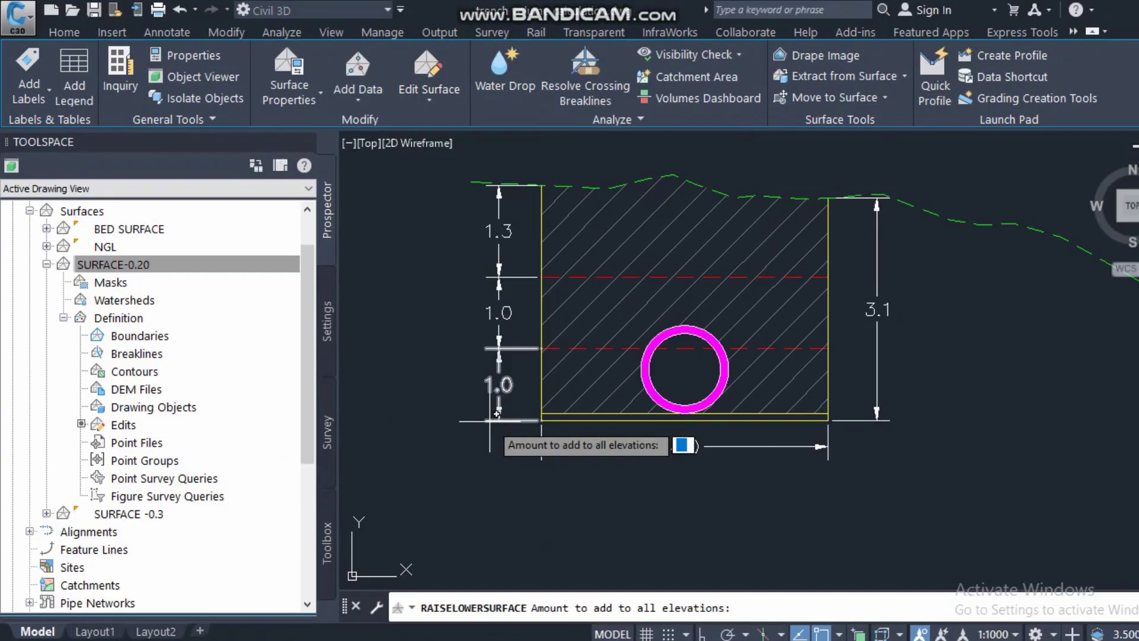
pyautogui.write('2')
pyautogui.press('Return')
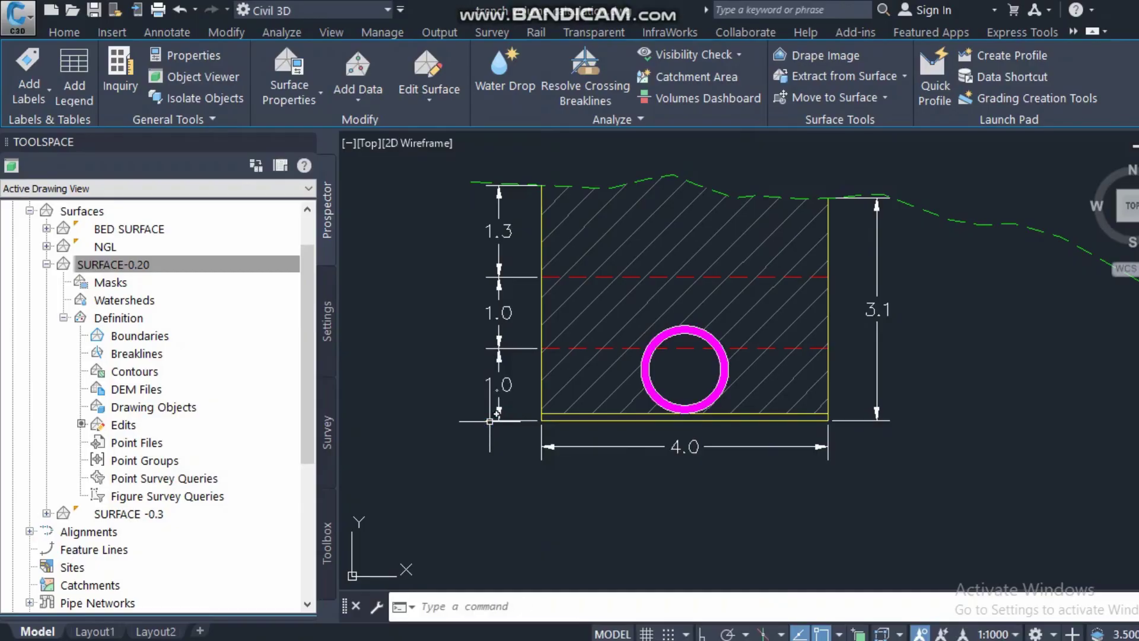
pyautogui.scroll(-8, 505, 387)
pyautogui.scroll(-5, 505, 387)
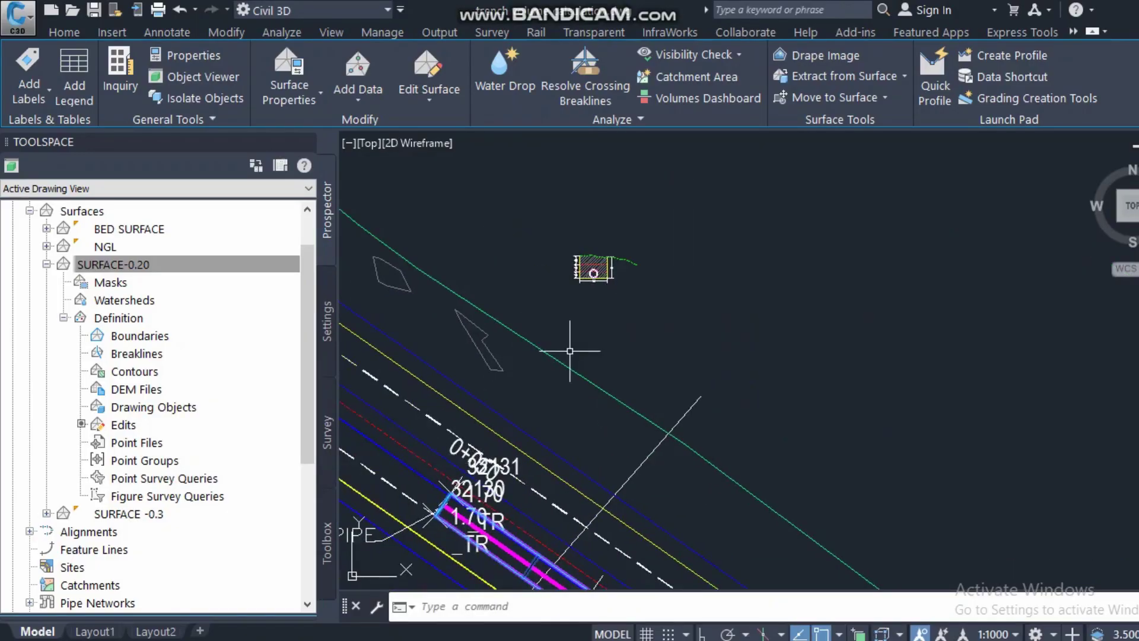
pyautogui.press('Delete')
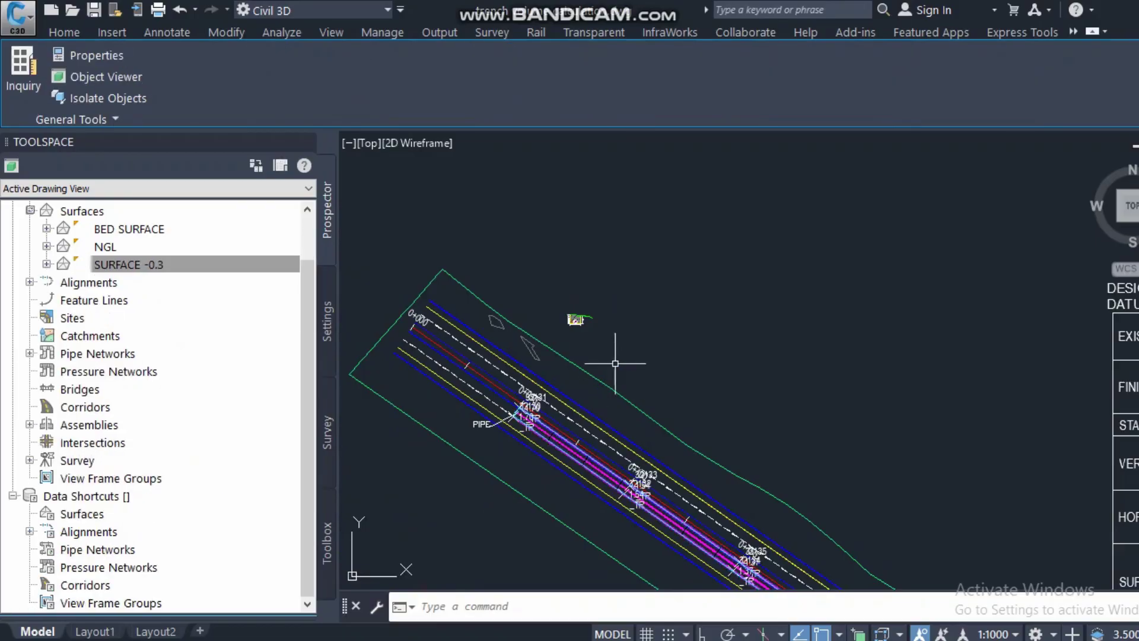
pyautogui.hotkey('ctrl', 'z')
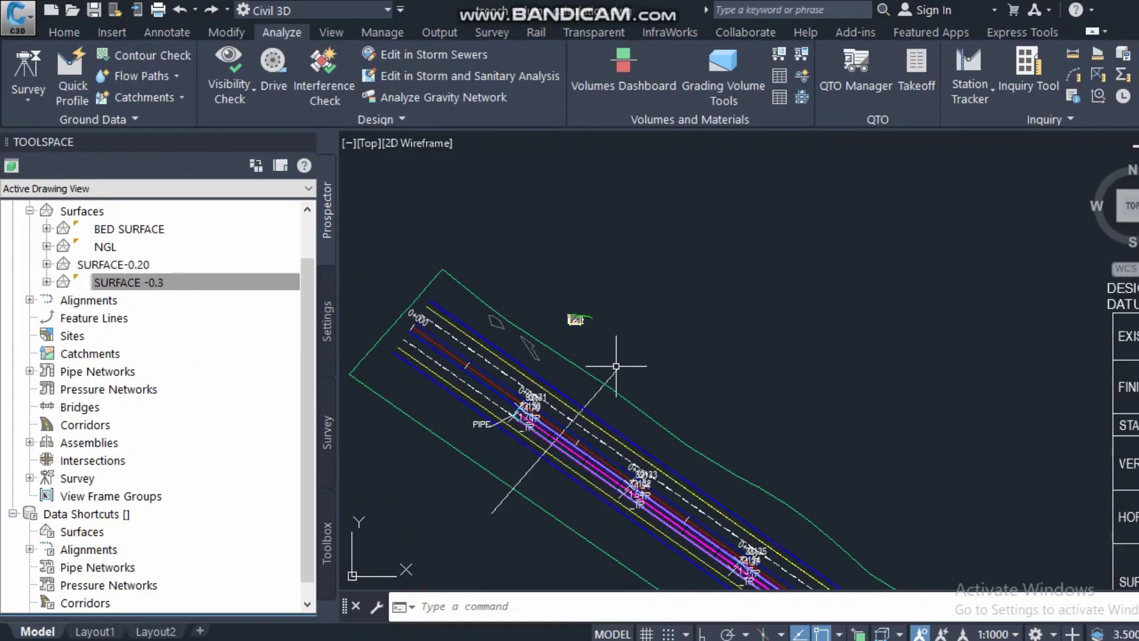
# Create a quick profile from the section line across the pipe trench, place its view in empty space above the plan and dismiss the event log
pyautogui.rightClick(616, 370)
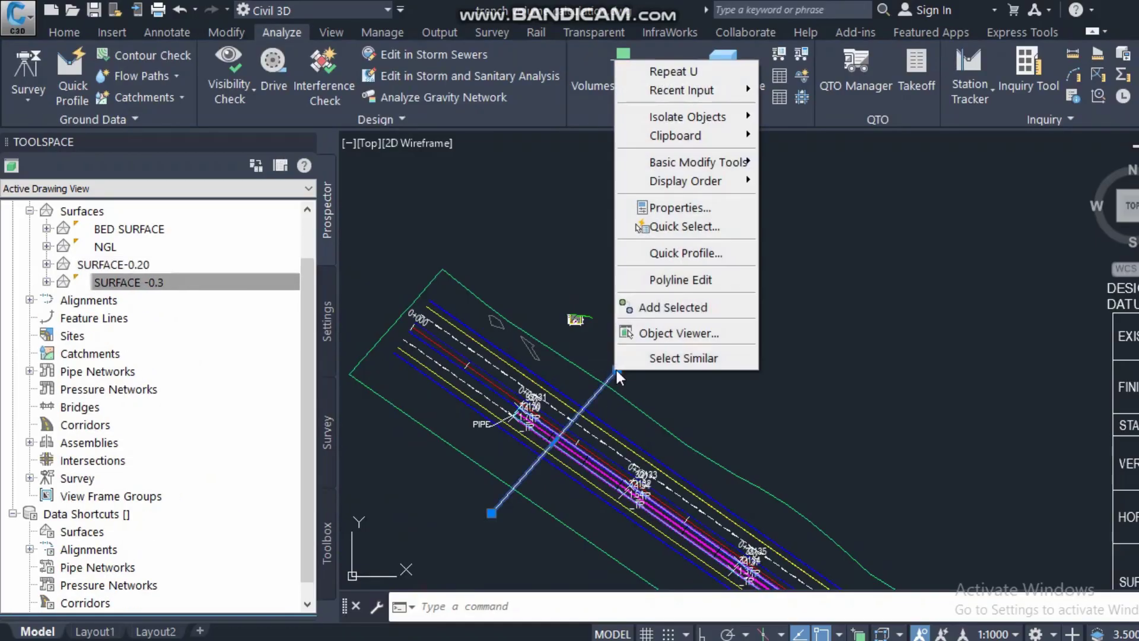
pyautogui.click(701, 254)
pyautogui.click(623, 479)
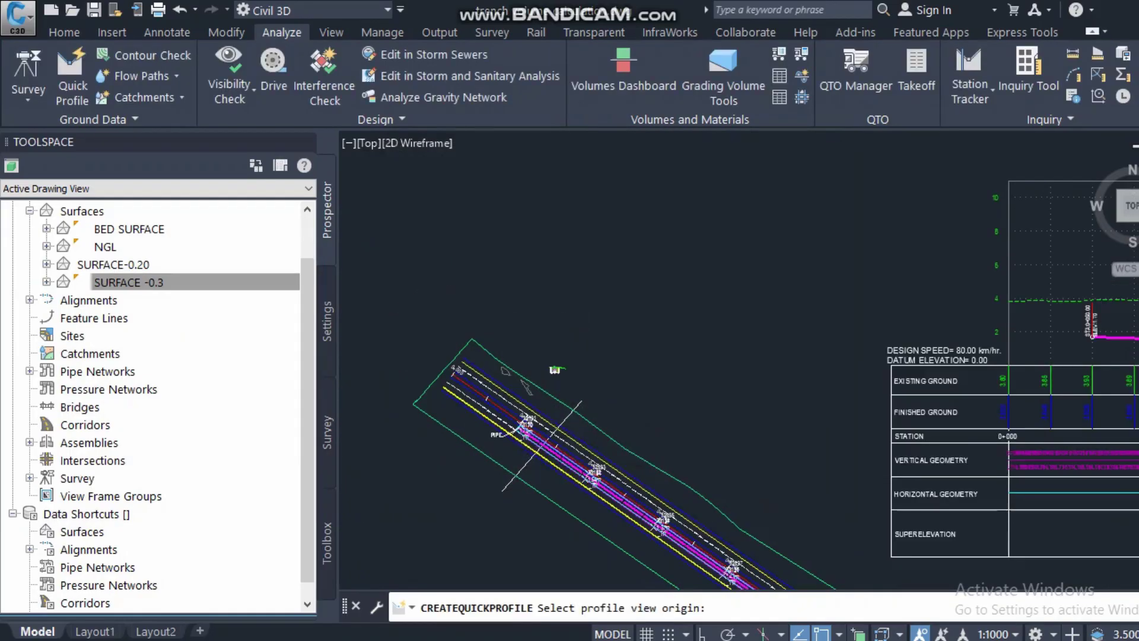
pyautogui.click(1008, 365)
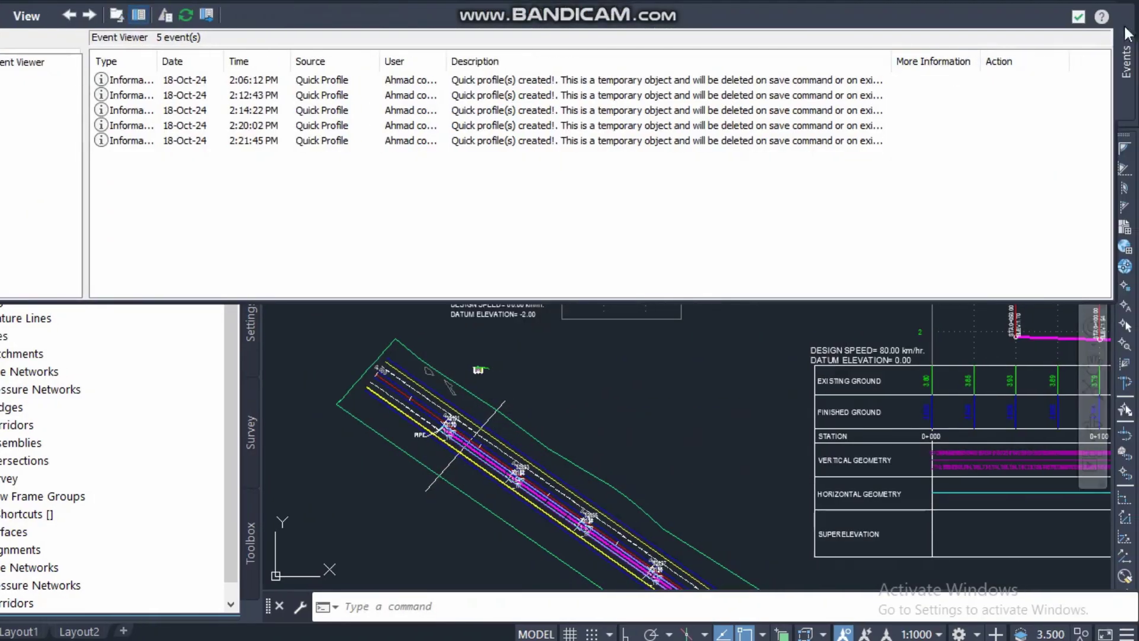
pyautogui.click(1077, 17)
# Examine the spacing of the bed, two raised layers and natural ground lines in the new quick profile view
pyautogui.scroll(5, 569, 285)
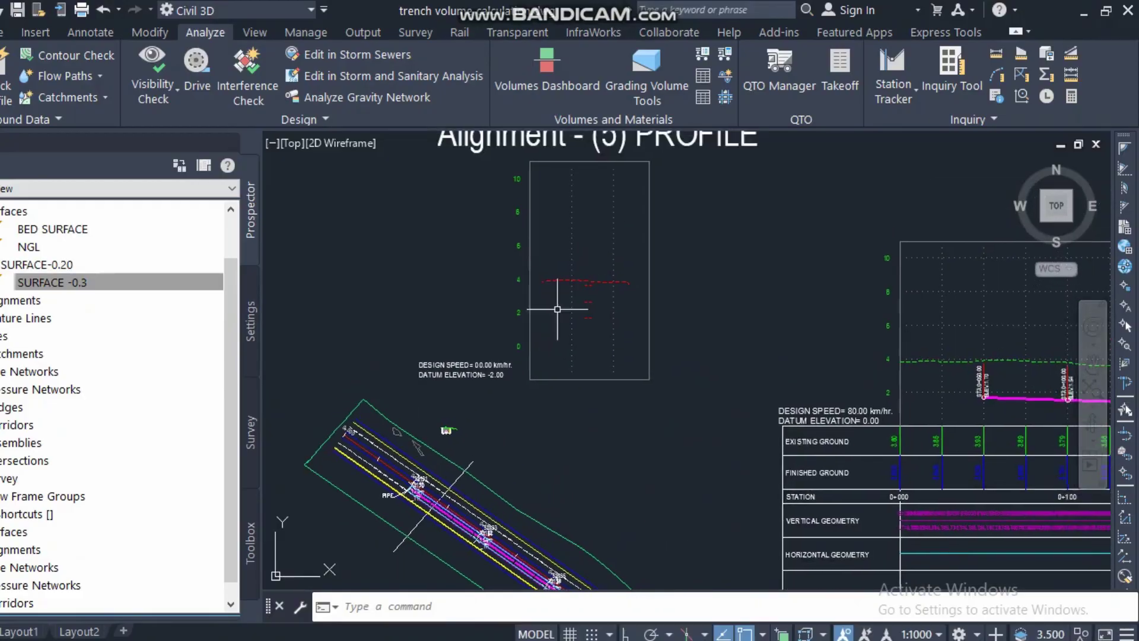
pyautogui.scroll(2, 581, 360)
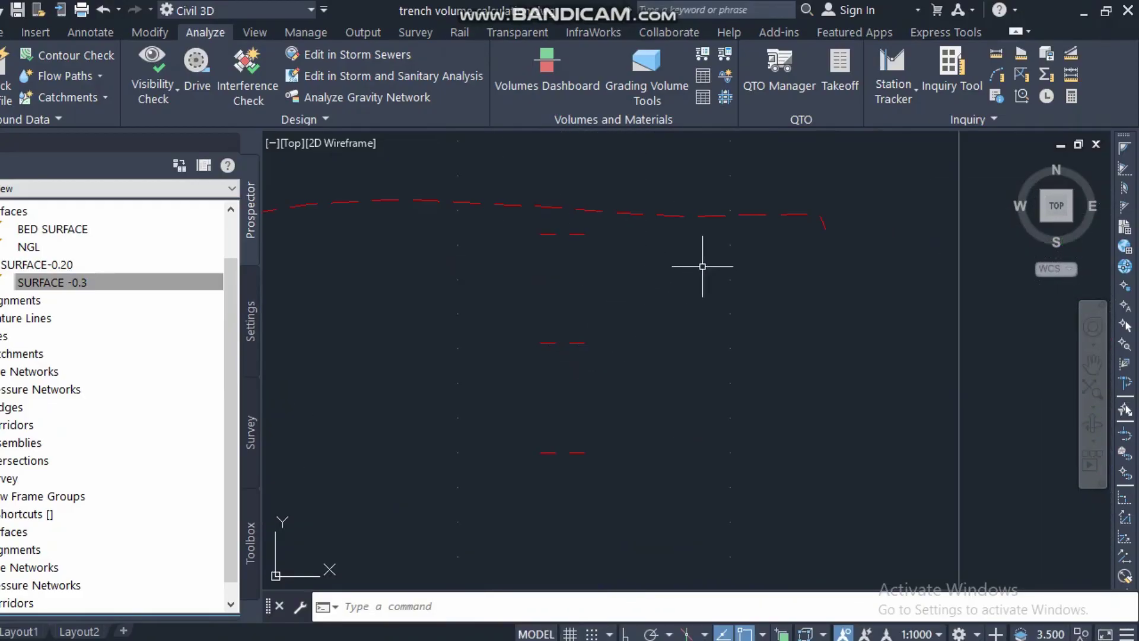
pyautogui.scroll(-2, 705, 261)
pyautogui.scroll(2, 612, 332)
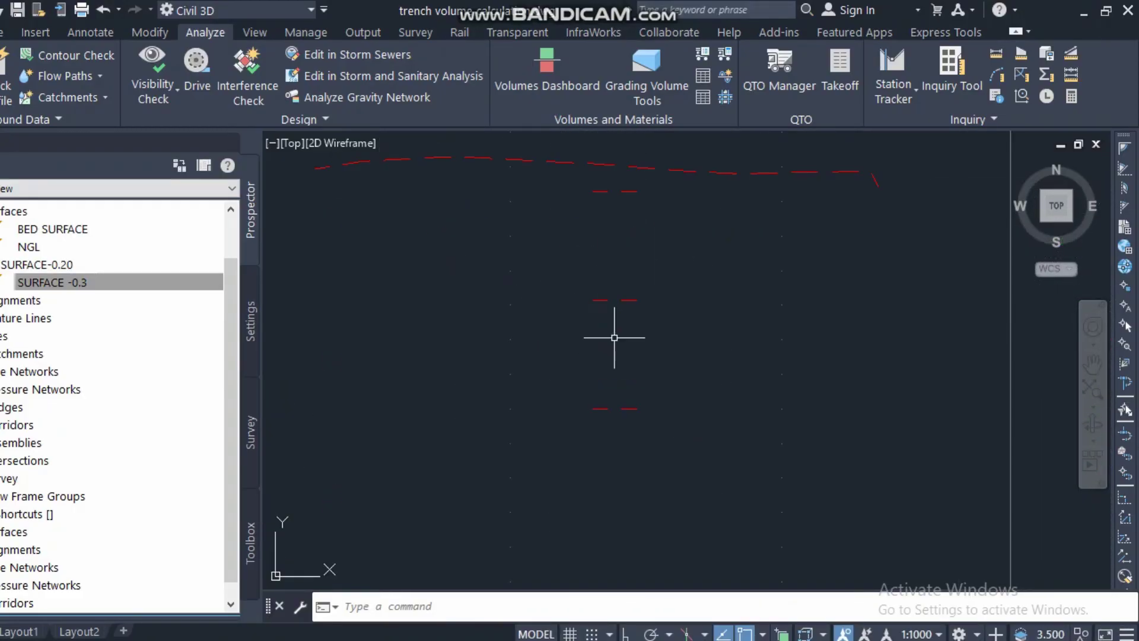
pyautogui.moveTo(594, 313)
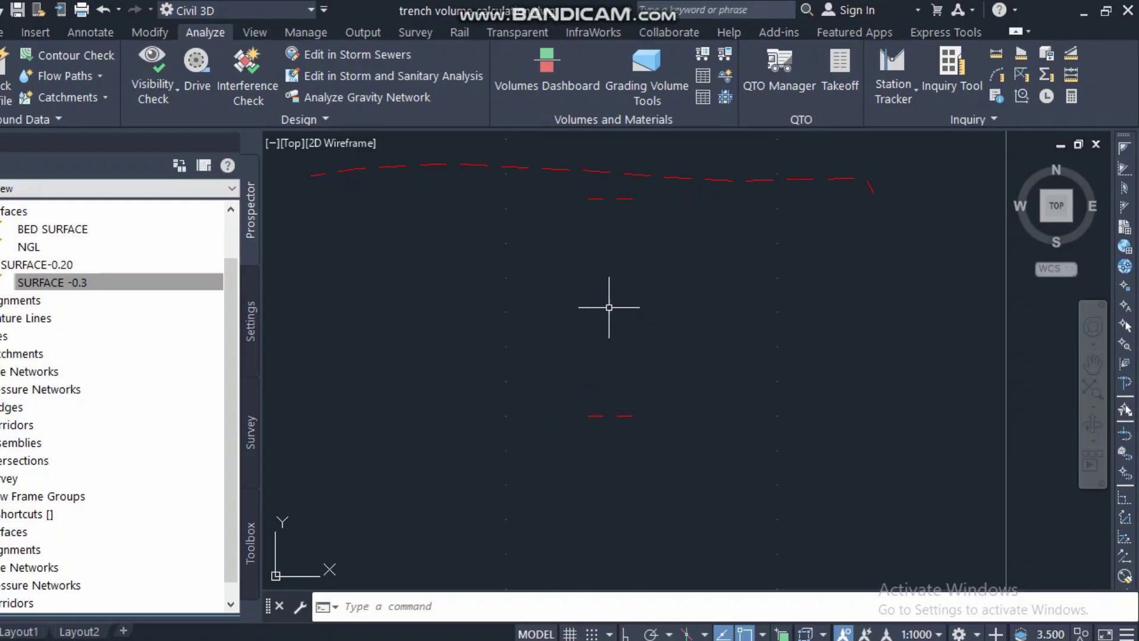
pyautogui.moveTo(584, 302); pyautogui.dragTo(575, 376, button='middle')
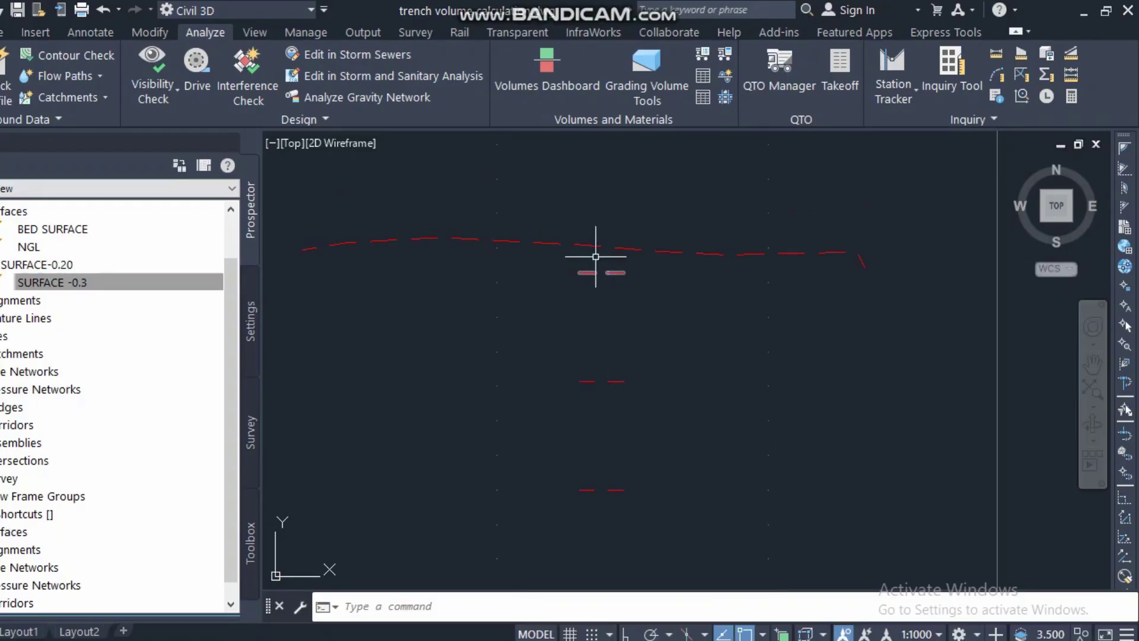
pyautogui.moveTo(594, 260)
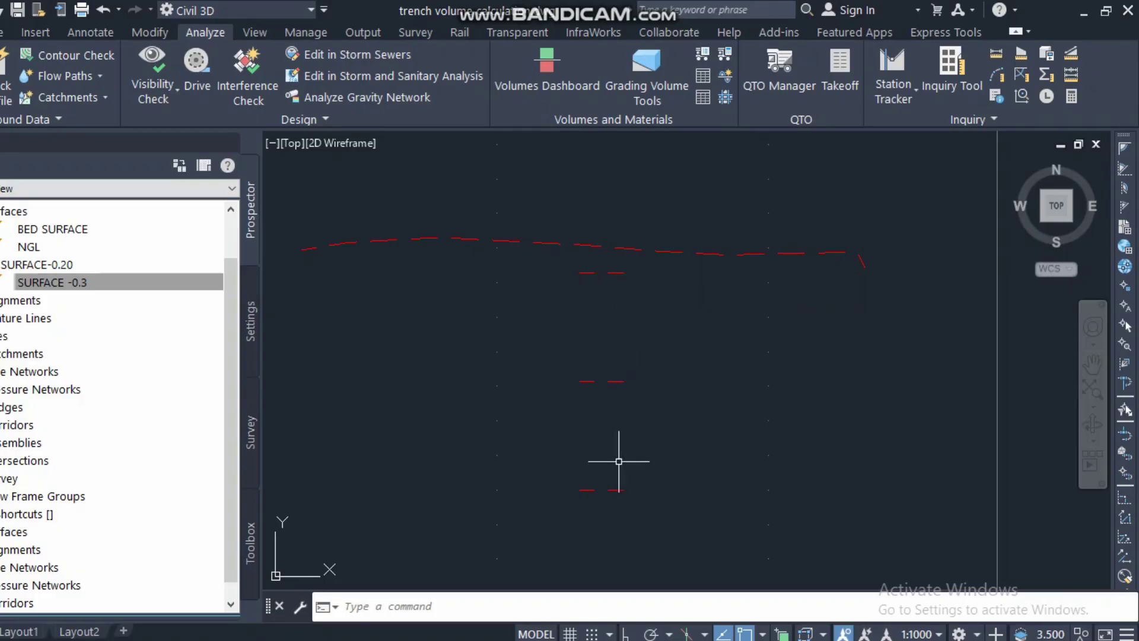
pyautogui.moveTo(600, 433); pyautogui.dragTo(638, 392, button='middle')
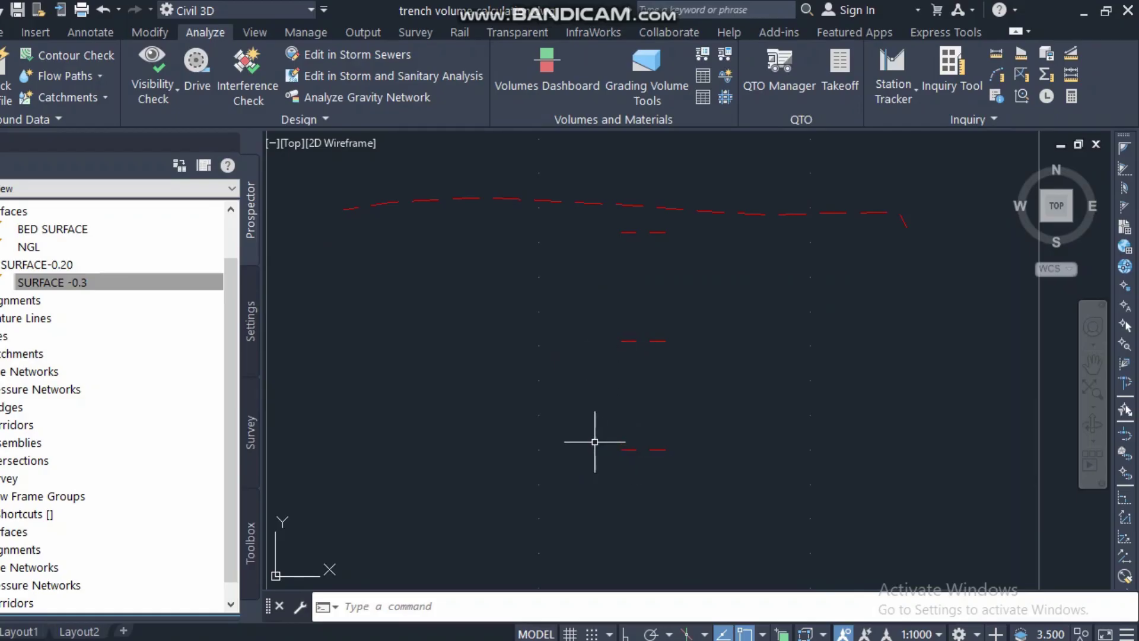
pyautogui.click(630, 449)
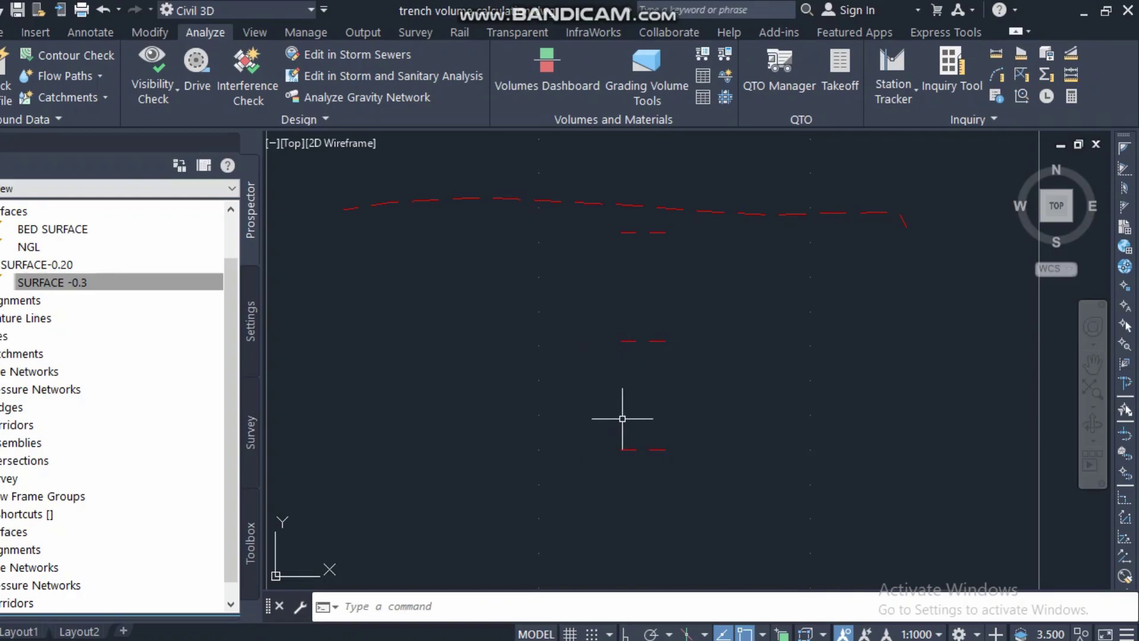
pyautogui.scroll(-2, 584, 389)
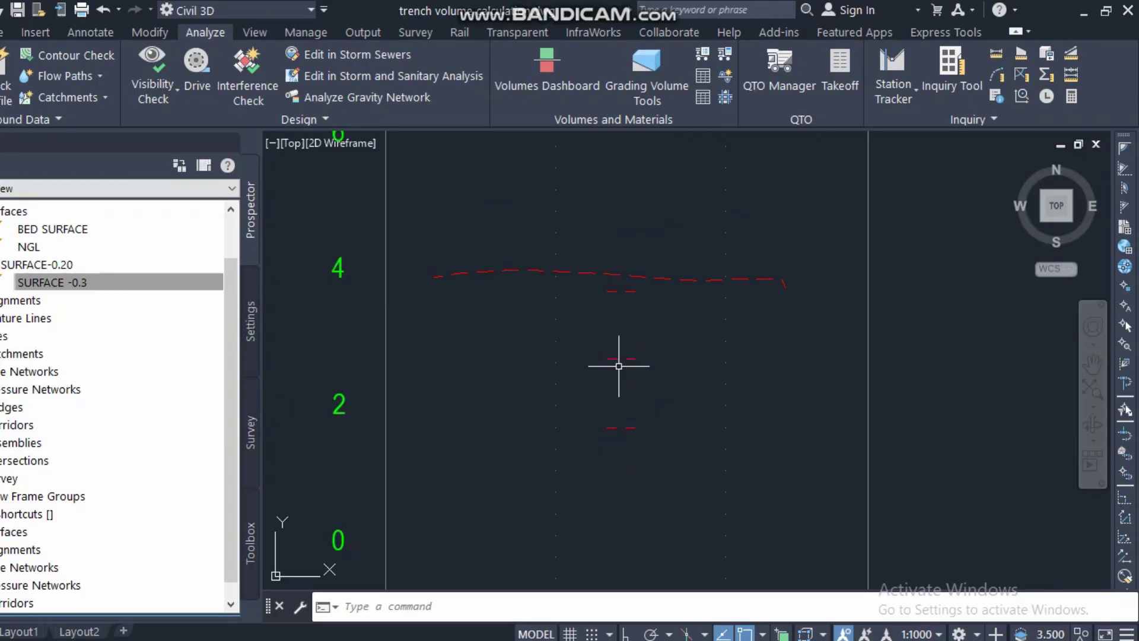
pyautogui.scroll(2, 616, 358)
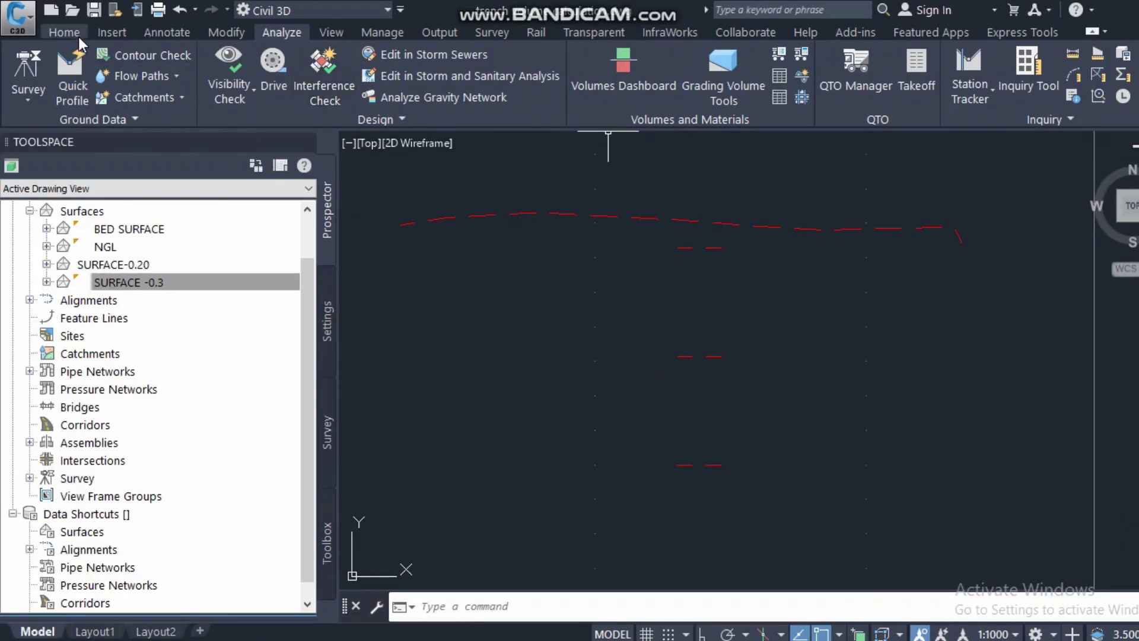
# Start a TIN volume surface in the Volumes Dashboard and name it VOL FOR -3 TO -2
pyautogui.click(71, 33)
pyautogui.click(270, 34)
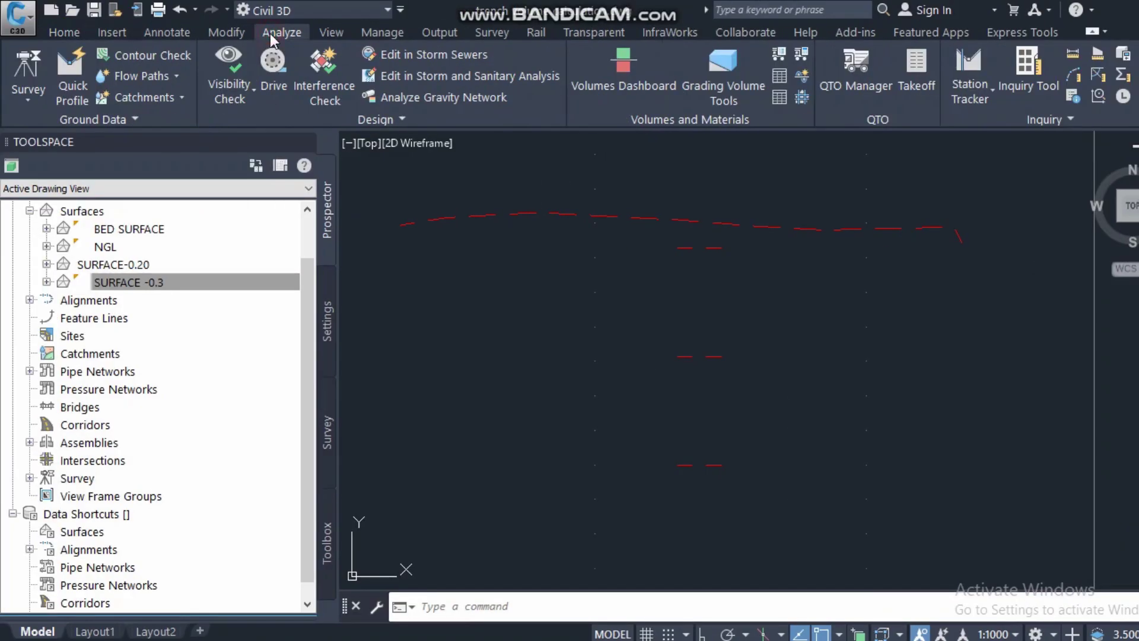
pyautogui.click(619, 86)
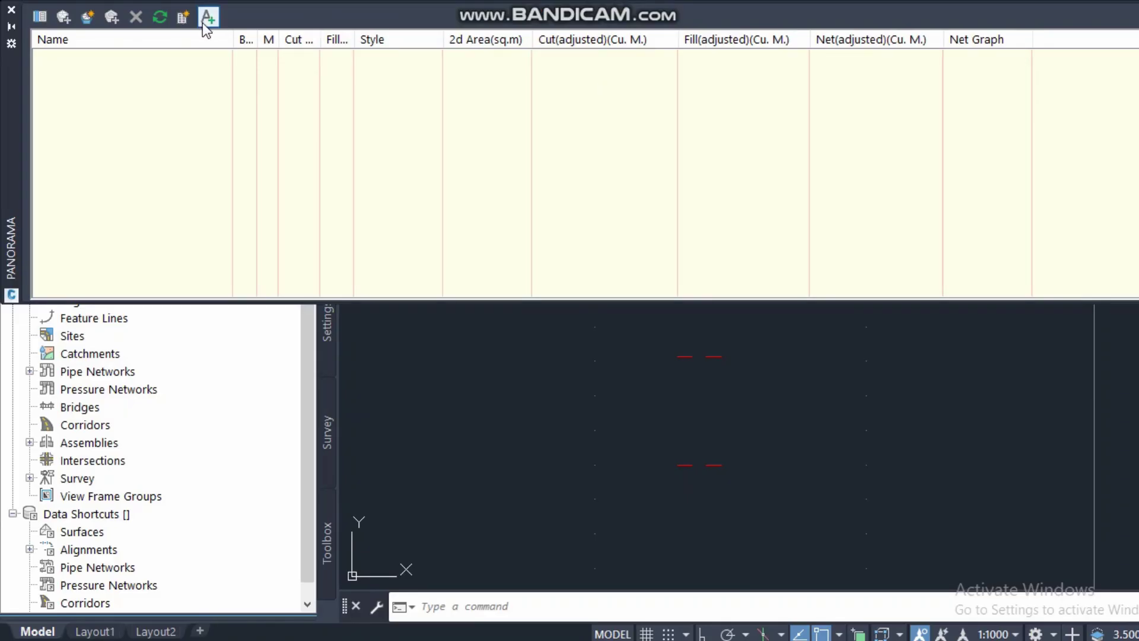
pyautogui.click(88, 18)
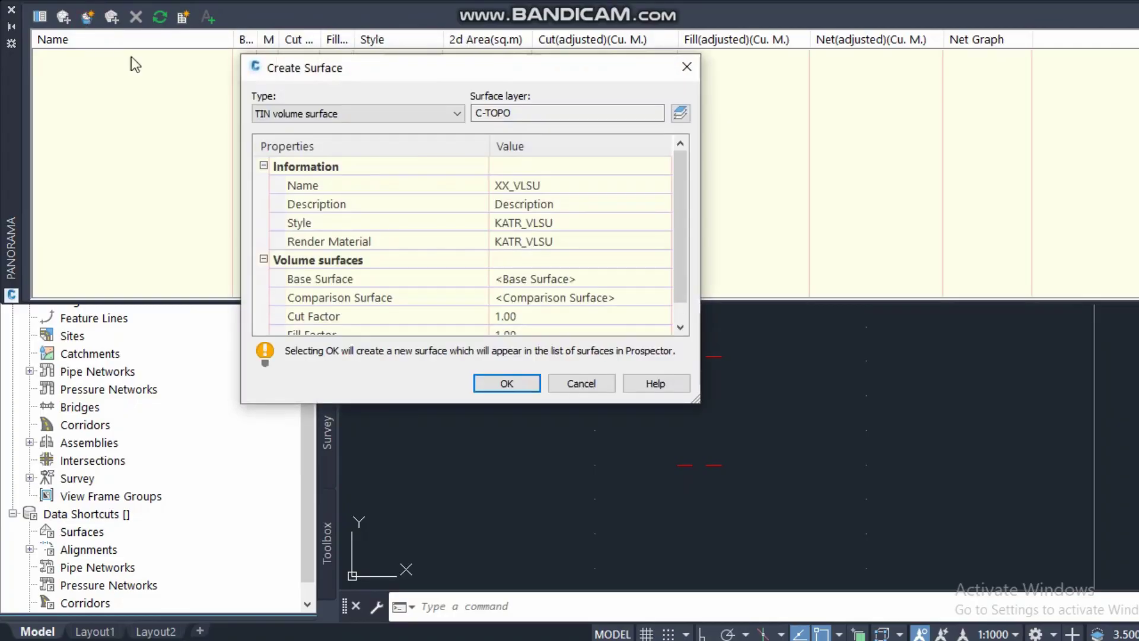
pyautogui.click(552, 184)
pyautogui.write('VOL FOR -3 TO -2')
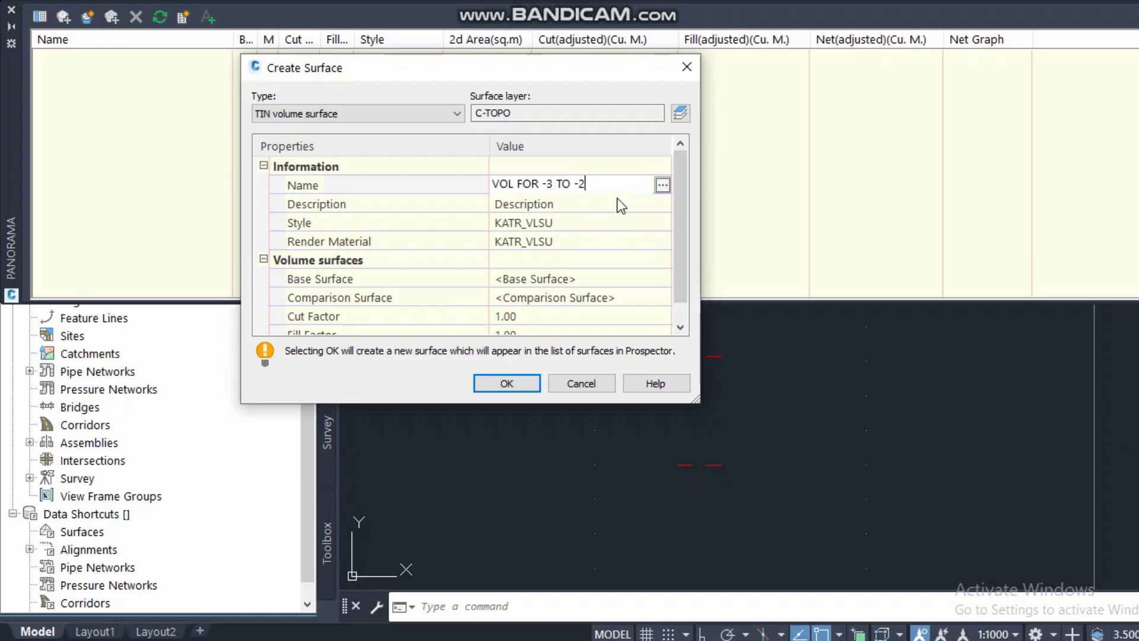
# Set SURFACE-0.20 as the base surface of the volume surface
pyautogui.scroll(-1, 678, 209)
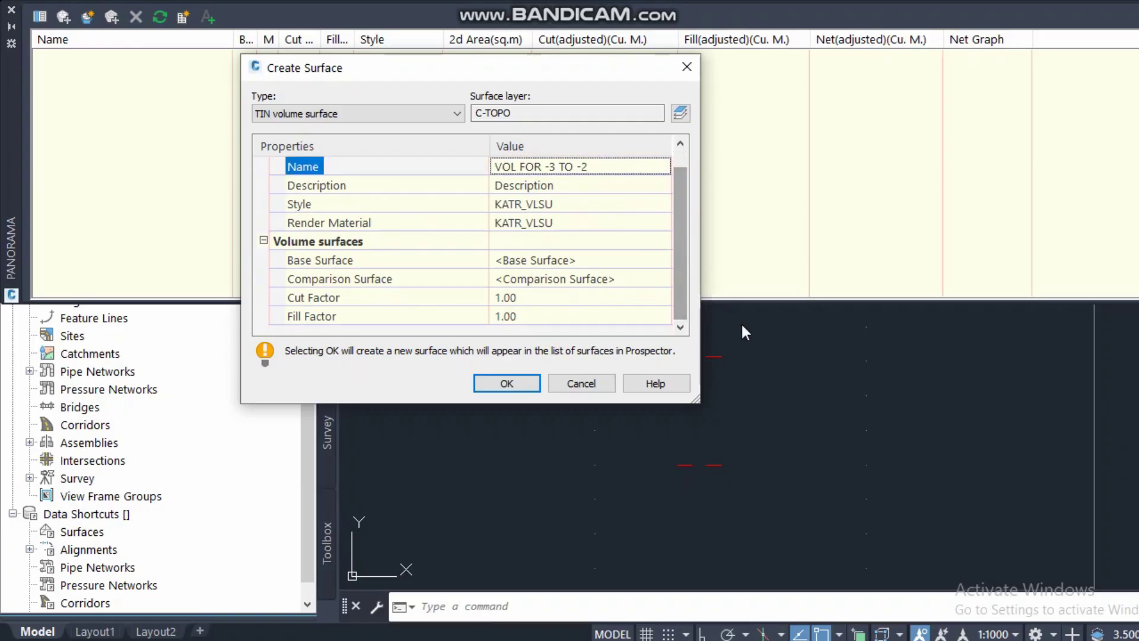
pyautogui.click(531, 261)
pyautogui.click(669, 261)
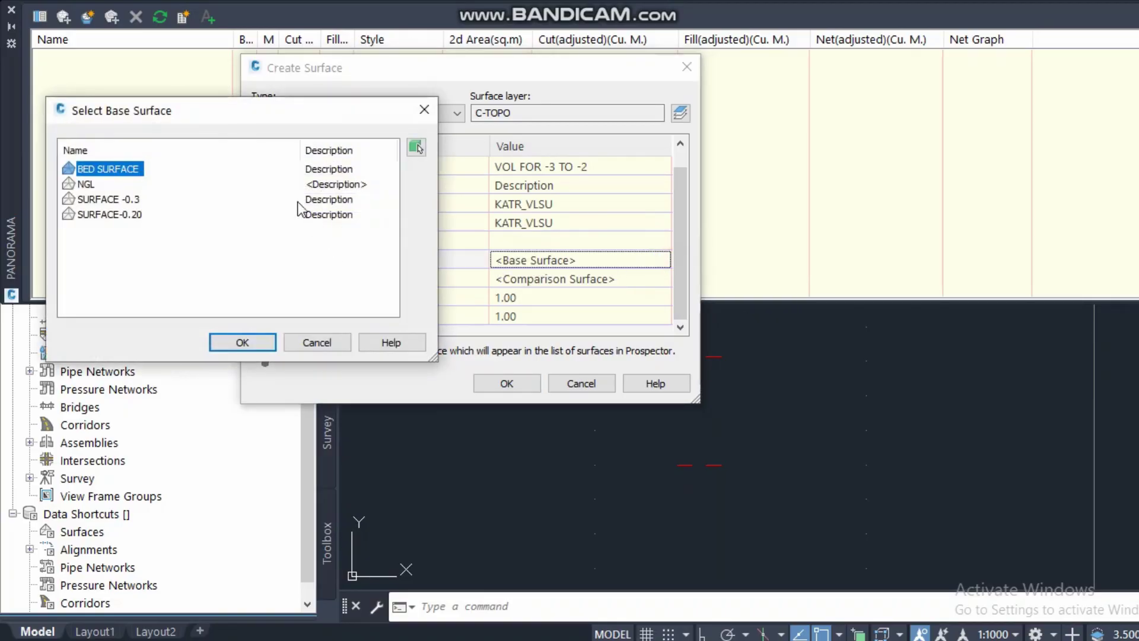
pyautogui.click(123, 216)
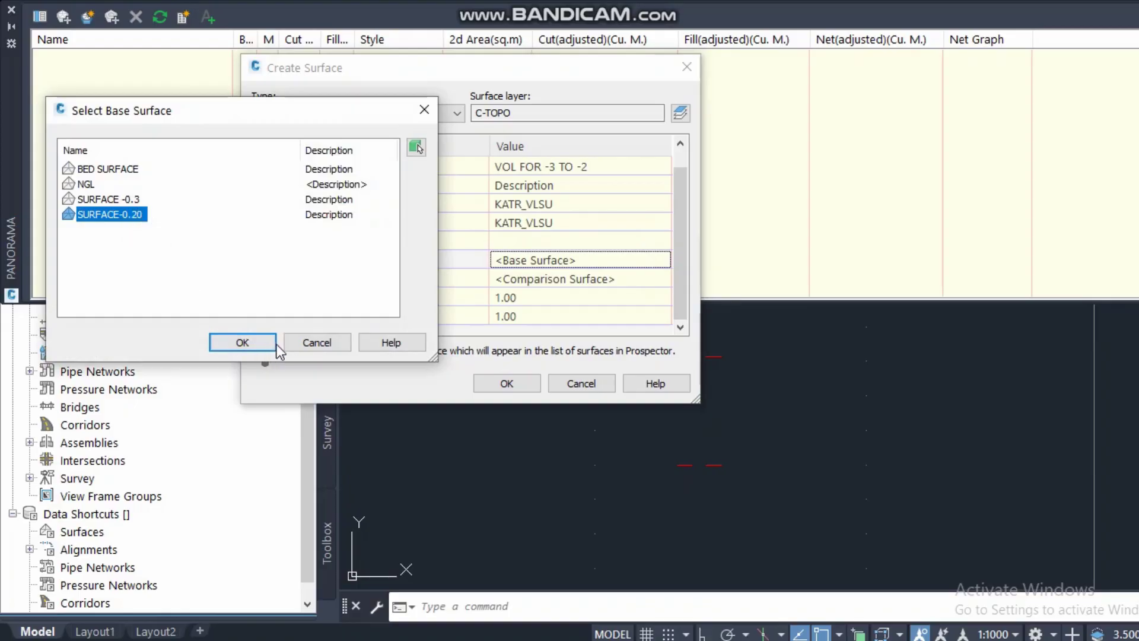
pyautogui.click(255, 343)
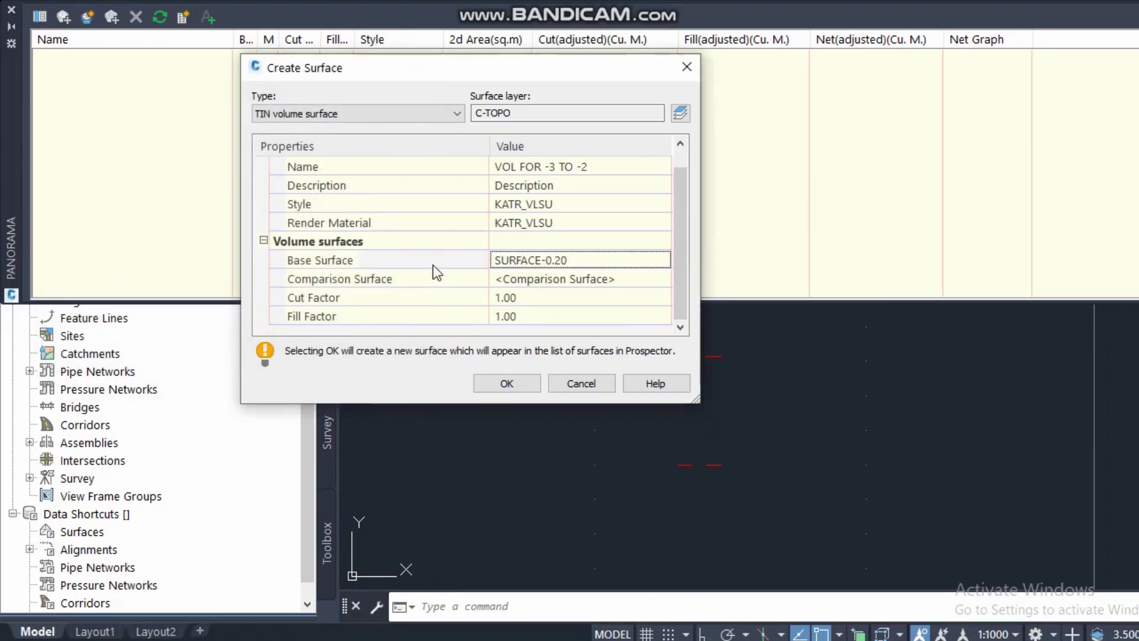
# Set SURFACE -0.3 as the comparison surface and create the volume surface
pyautogui.click(569, 284)
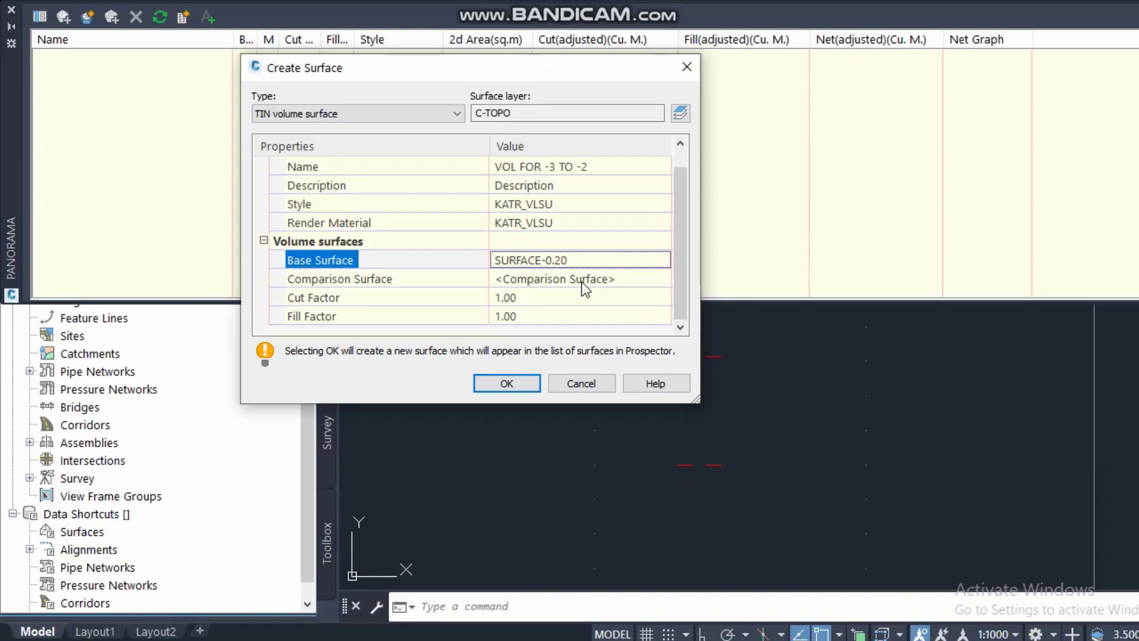
pyautogui.click(581, 283)
pyautogui.click(661, 279)
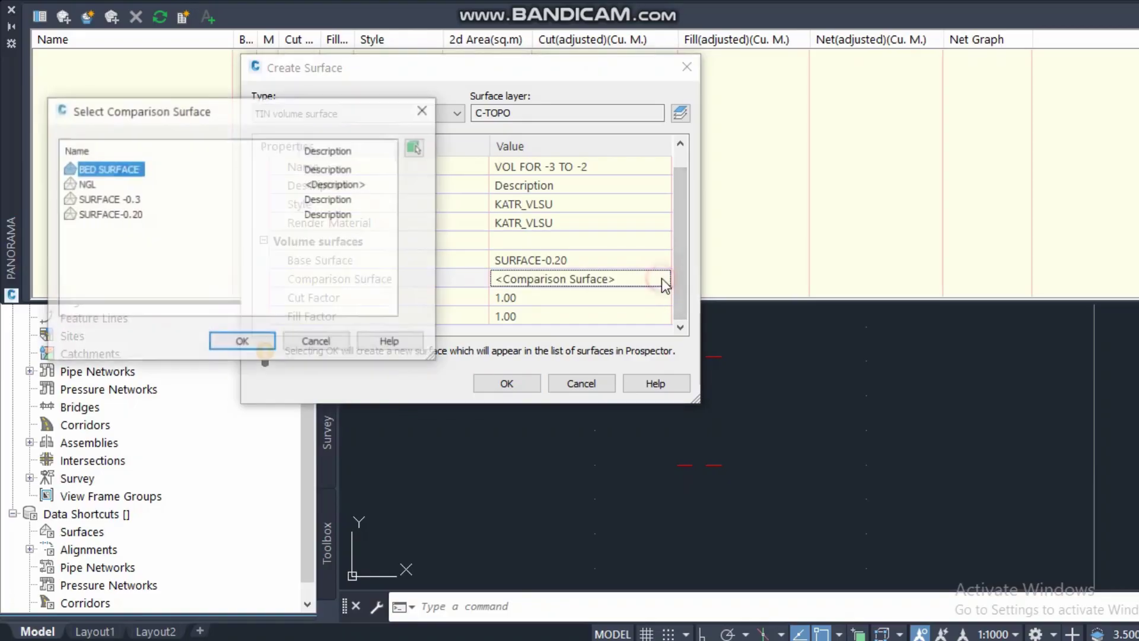
pyautogui.click(118, 199)
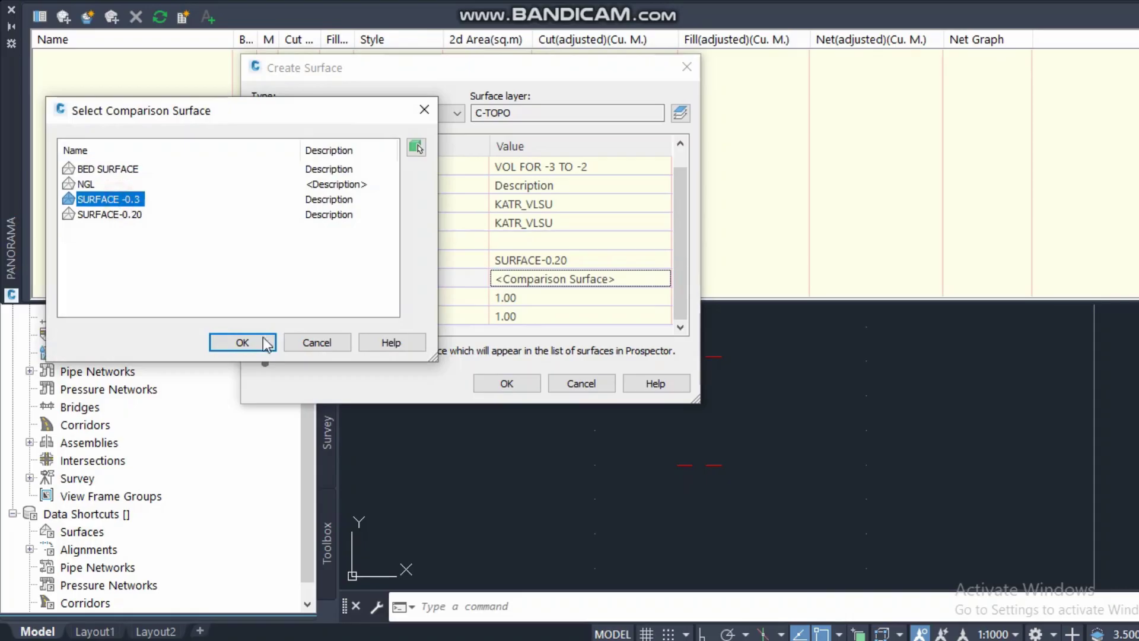
pyautogui.click(258, 345)
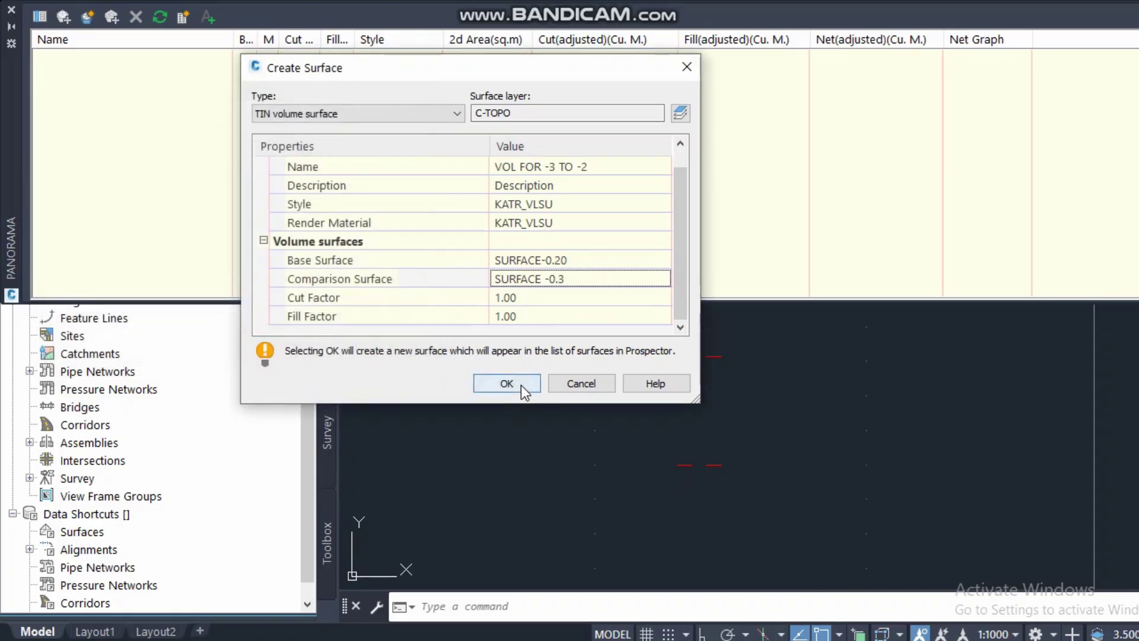
pyautogui.click(510, 385)
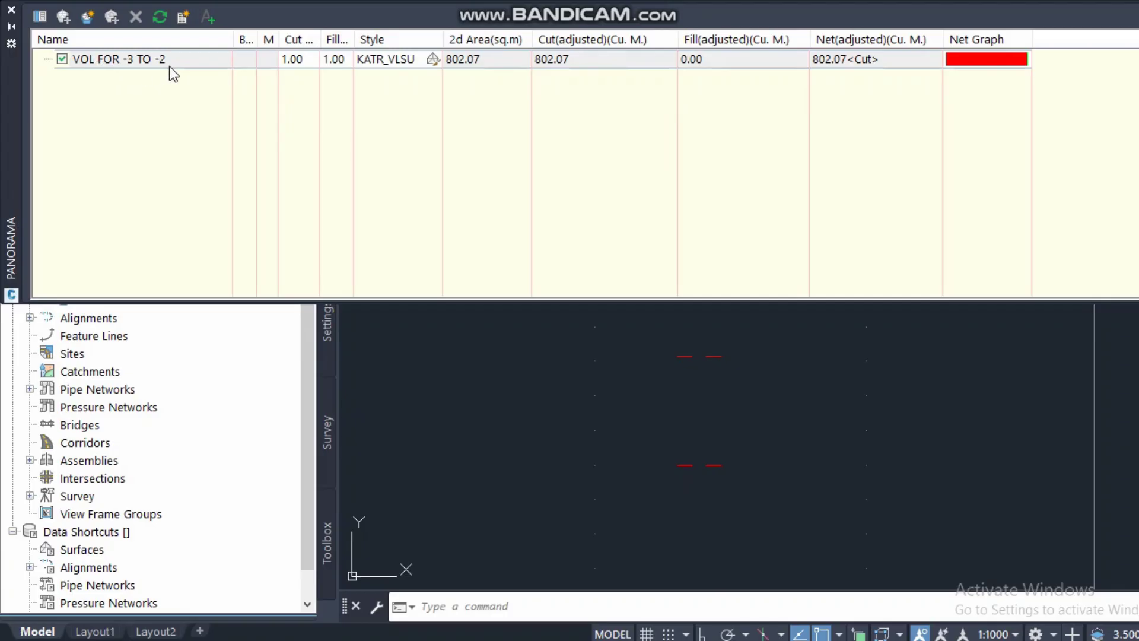
# Start another TIN volume surface named -3-2 and set SURFACE -0.3 as its base surface
pyautogui.click(86, 21)
pyautogui.click(556, 185)
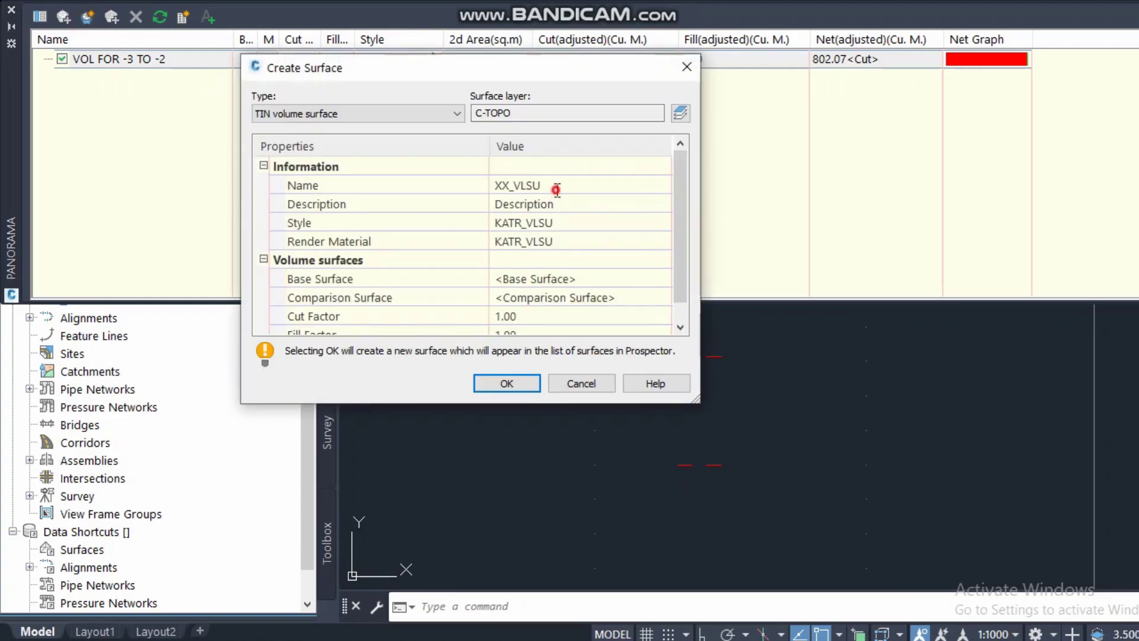
pyautogui.write('-')
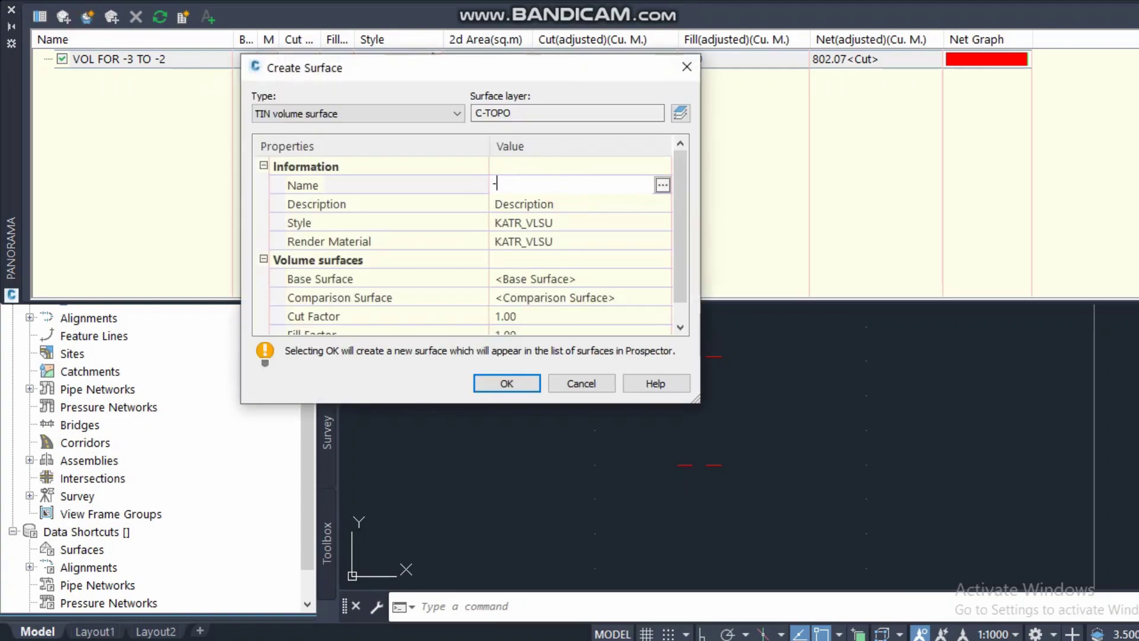
pyautogui.write('3-2')
pyautogui.click(567, 278)
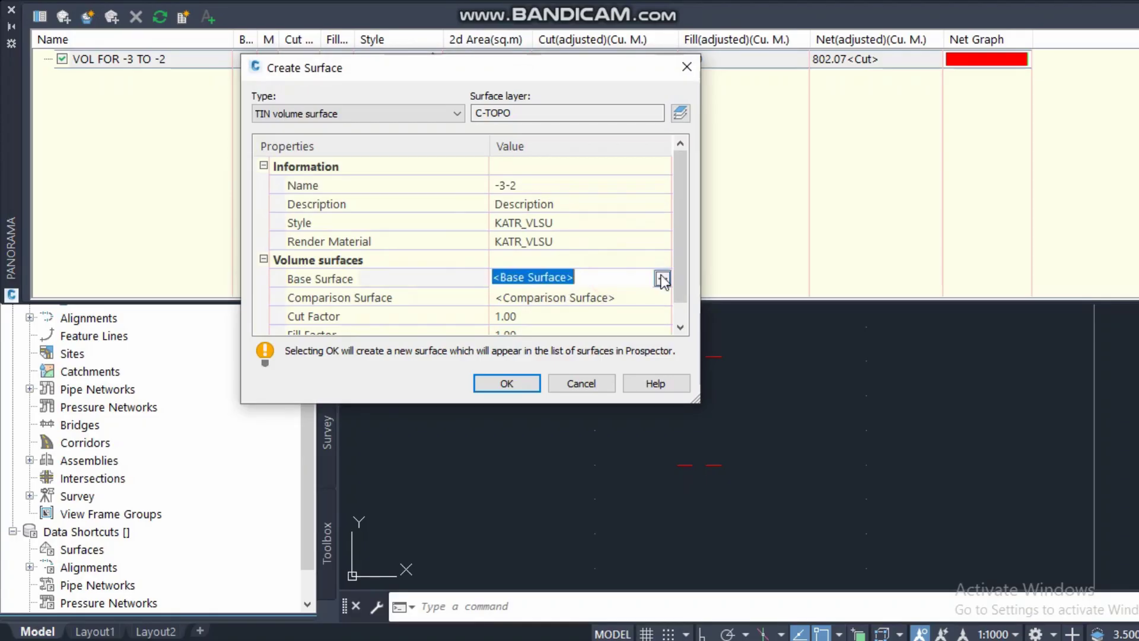
pyautogui.click(662, 278)
pyautogui.click(122, 200)
pyautogui.click(221, 339)
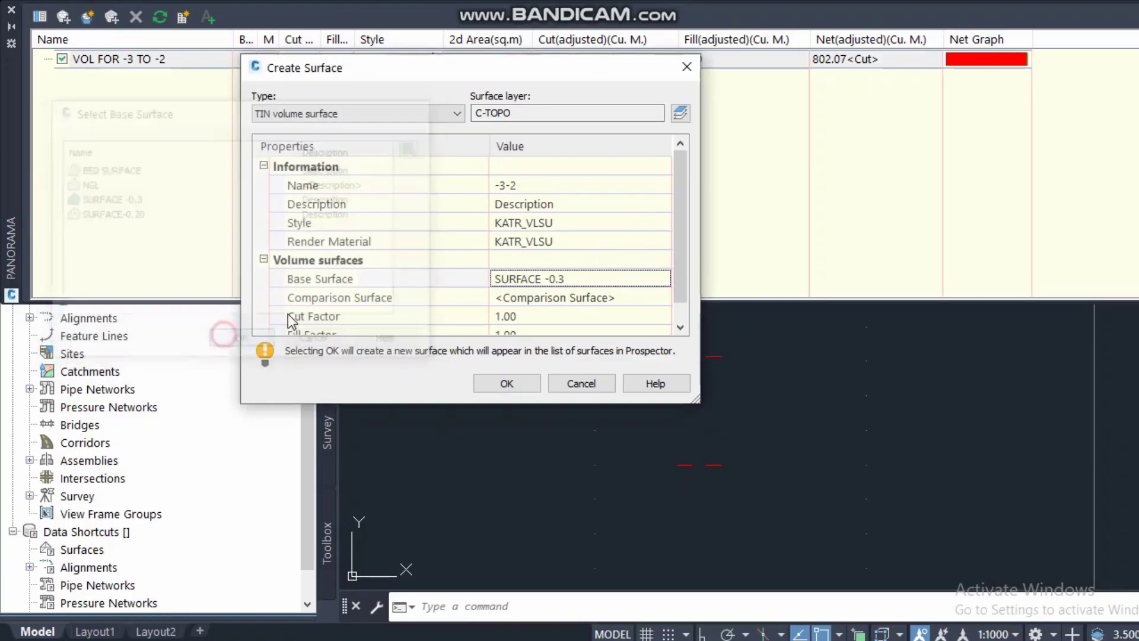
# Set SURFACE-0.20 as the comparison surface of -3-2 and create the volume surface
pyautogui.click(553, 298)
pyautogui.click(661, 296)
pyautogui.click(134, 216)
pyautogui.click(241, 341)
pyautogui.click(506, 383)
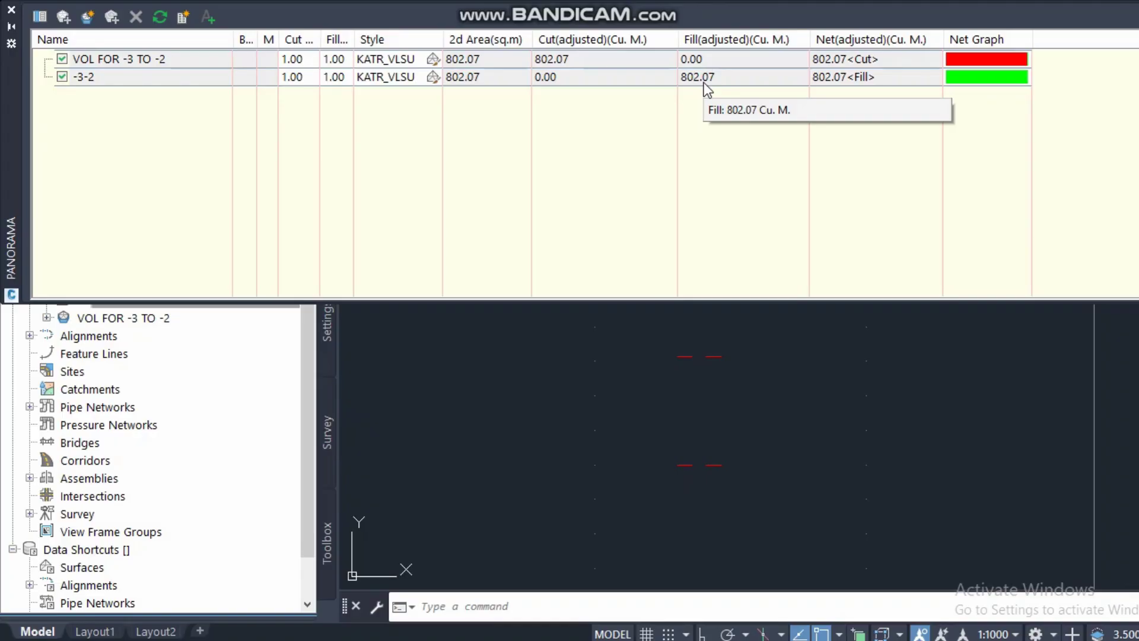
# Remove the -3-2 volume surface from the Volumes Dashboard
pyautogui.click(703, 78)
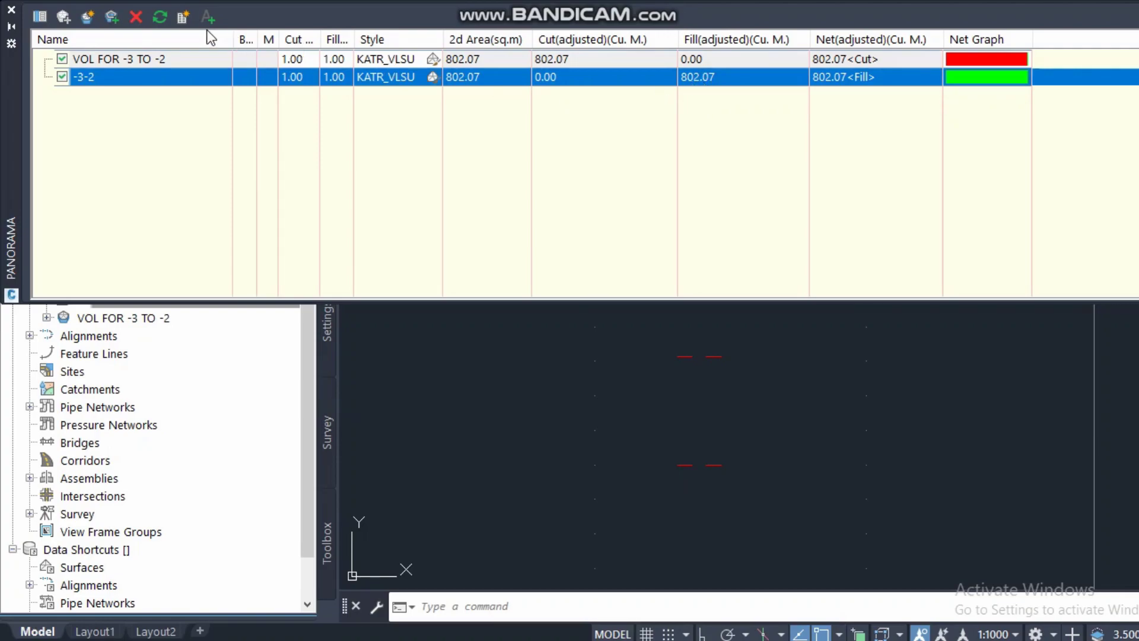
pyautogui.click(134, 18)
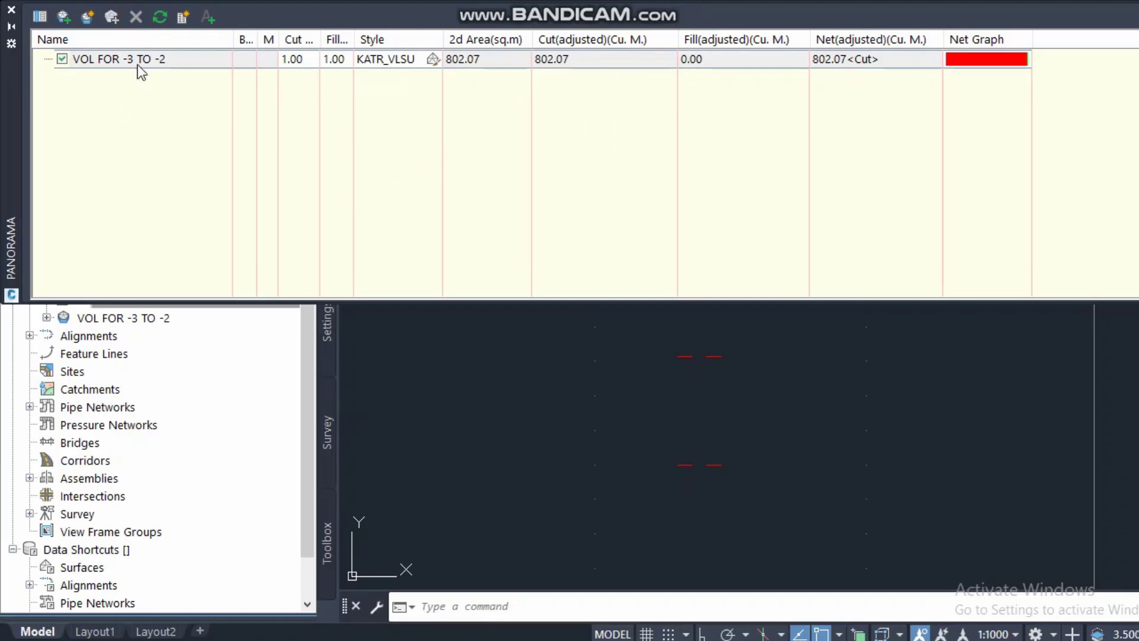
# Start a new TIN volume surface in the Volumes Dashboard and name it VOL FOR -2-1
pyautogui.click(88, 16)
pyautogui.click(546, 186)
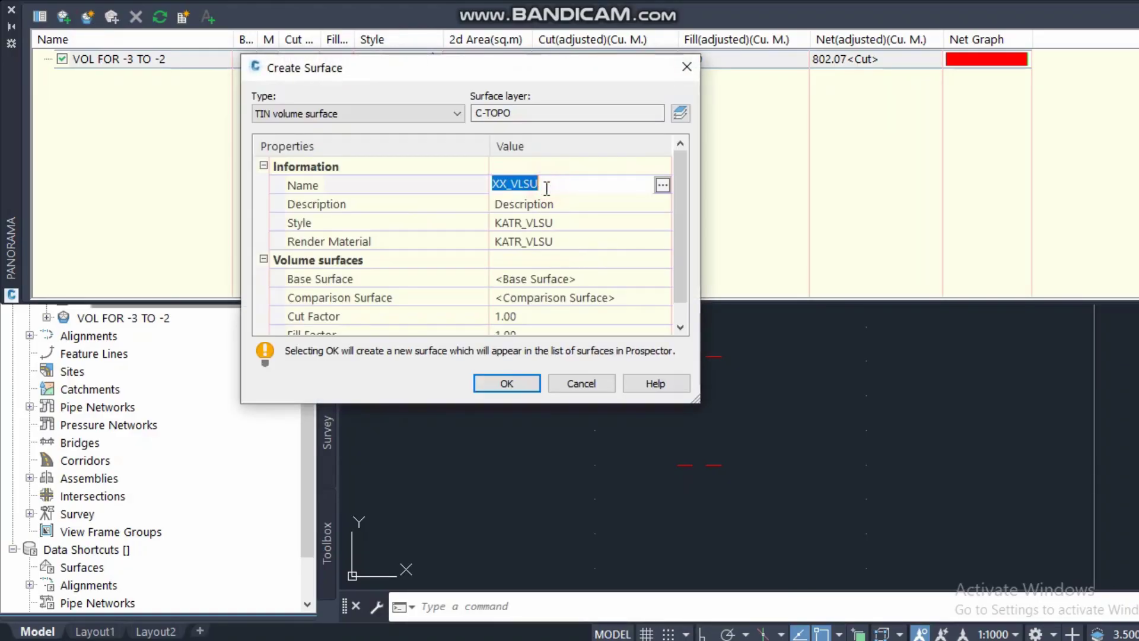
pyautogui.write('-2')
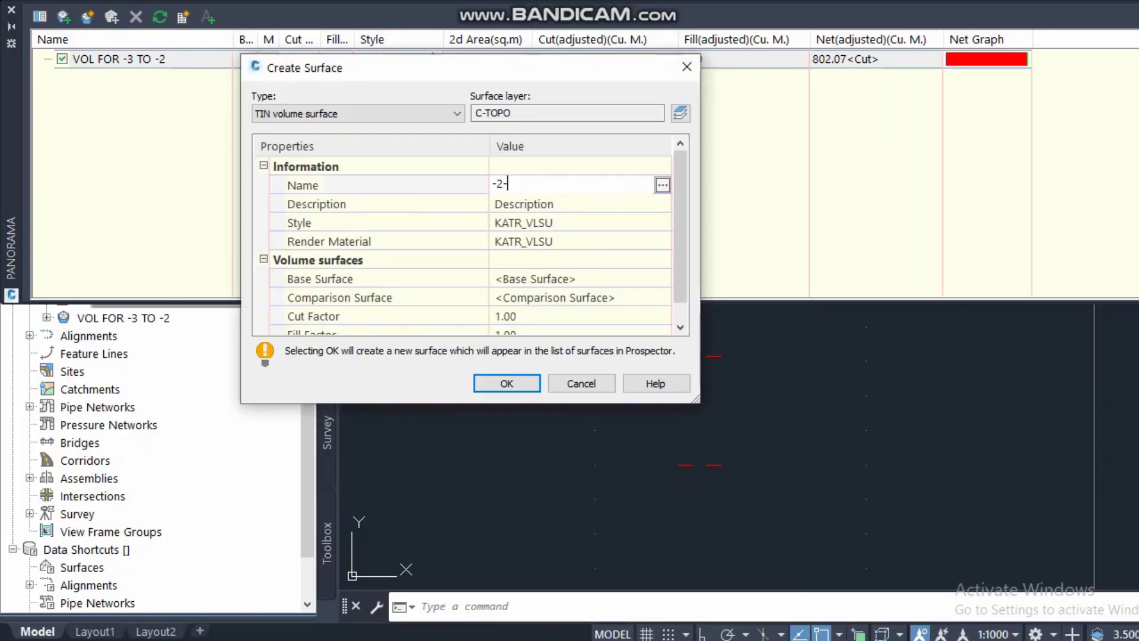
pyautogui.write('-1')
pyautogui.click(492, 184)
pyautogui.write('VOL FOR')
pyautogui.press('Return')
# Set NGL as the base surface of VOL FOR -2-1
pyautogui.click(554, 279)
pyautogui.click(659, 279)
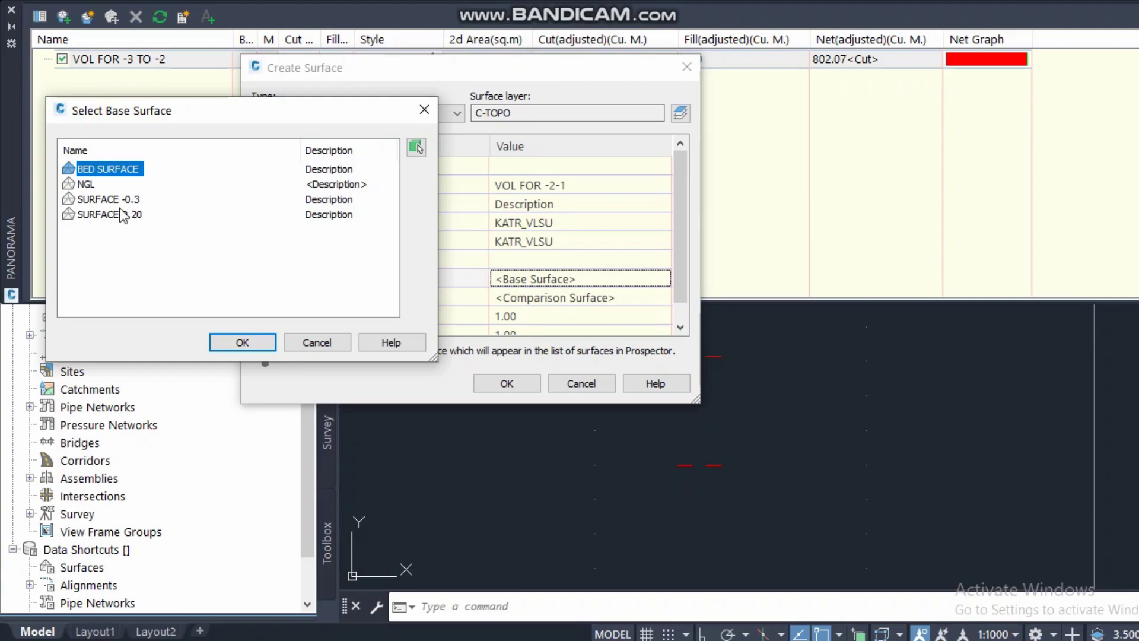
pyautogui.click(93, 185)
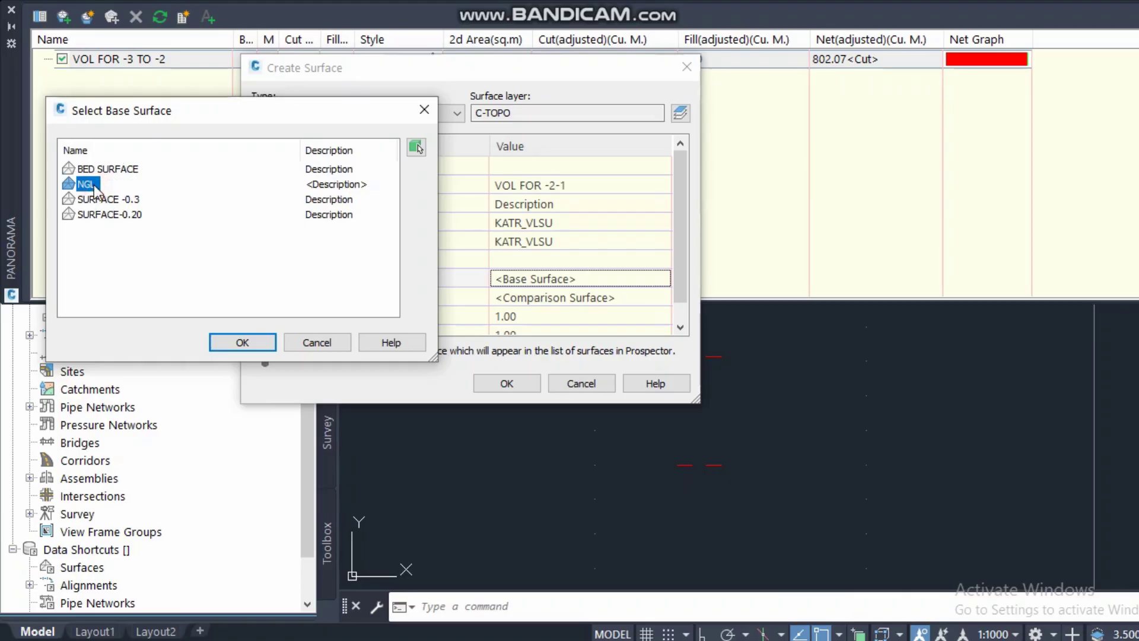
pyautogui.click(128, 215)
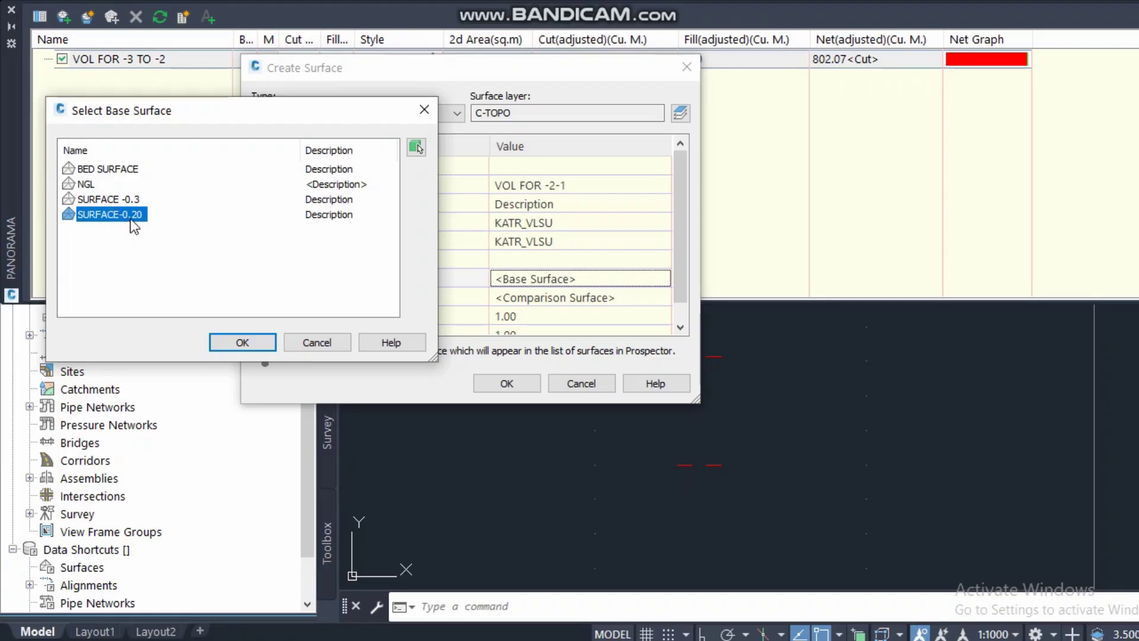
pyautogui.click(89, 184)
pyautogui.click(242, 344)
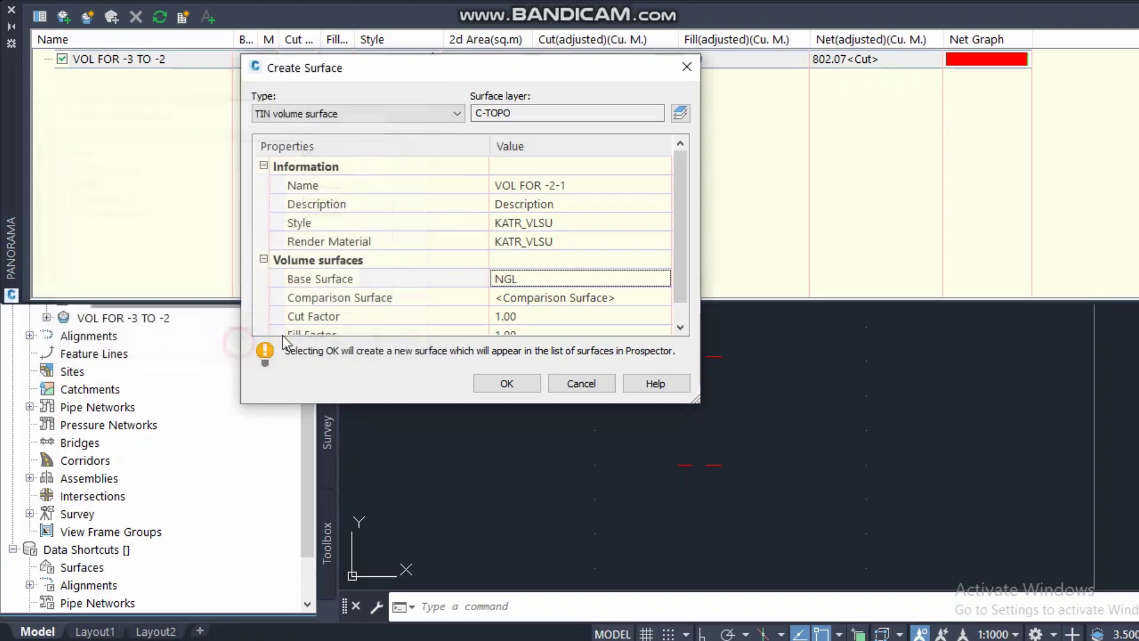
# Set SURFACE-0.20 as the comparison surface of VOL FOR -2-1 and create the volume surface
pyautogui.click(561, 296)
pyautogui.click(663, 297)
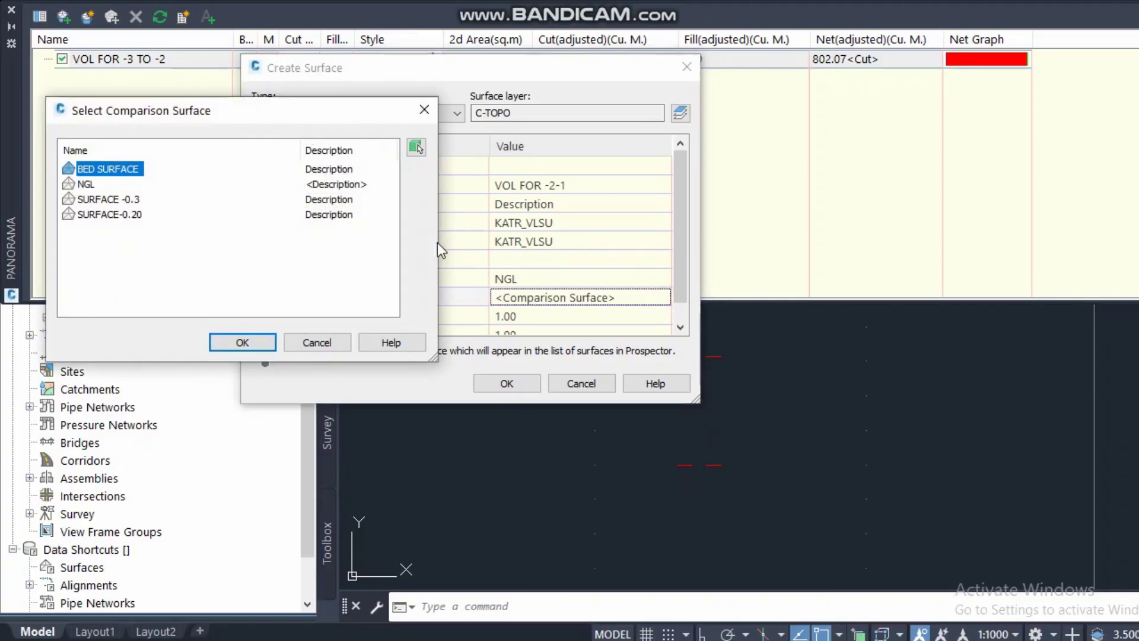
pyautogui.click(132, 216)
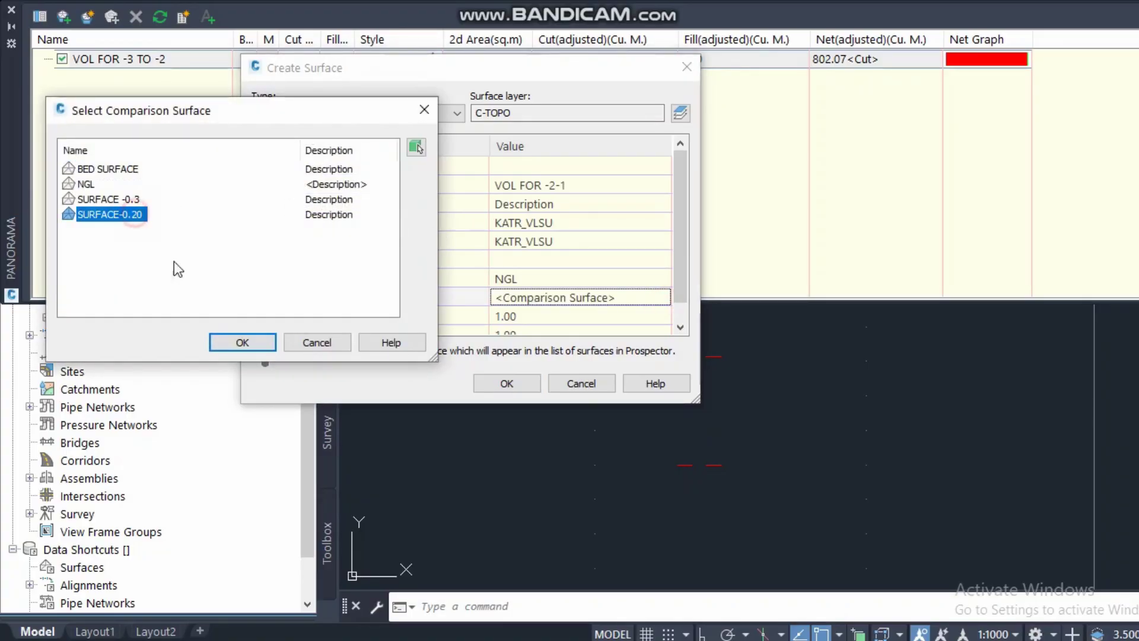
pyautogui.click(242, 344)
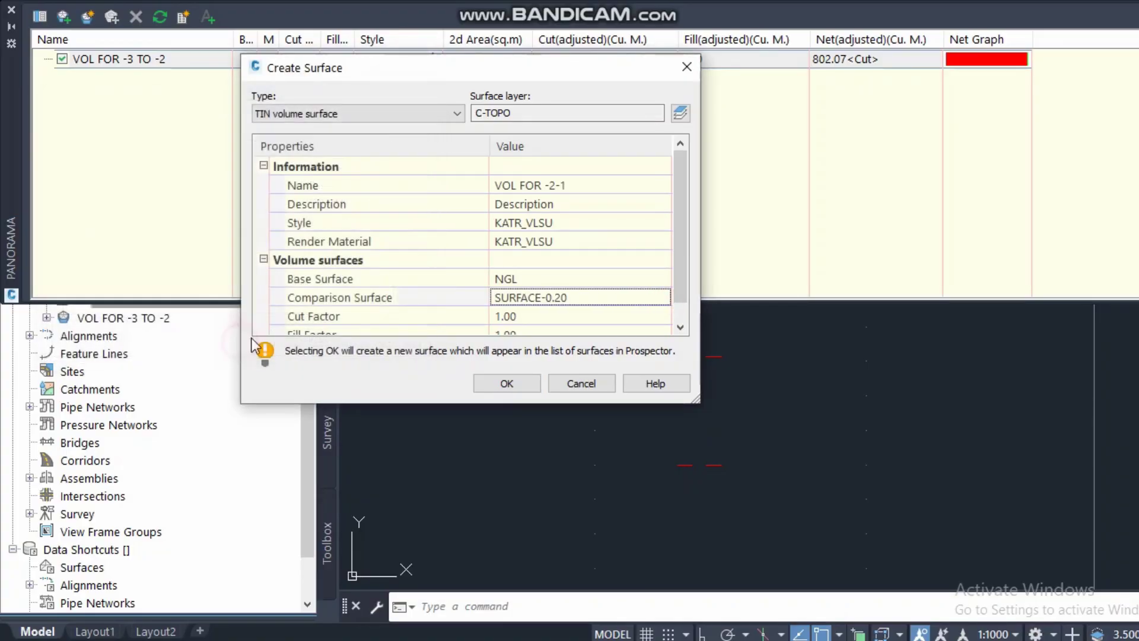
pyautogui.click(519, 383)
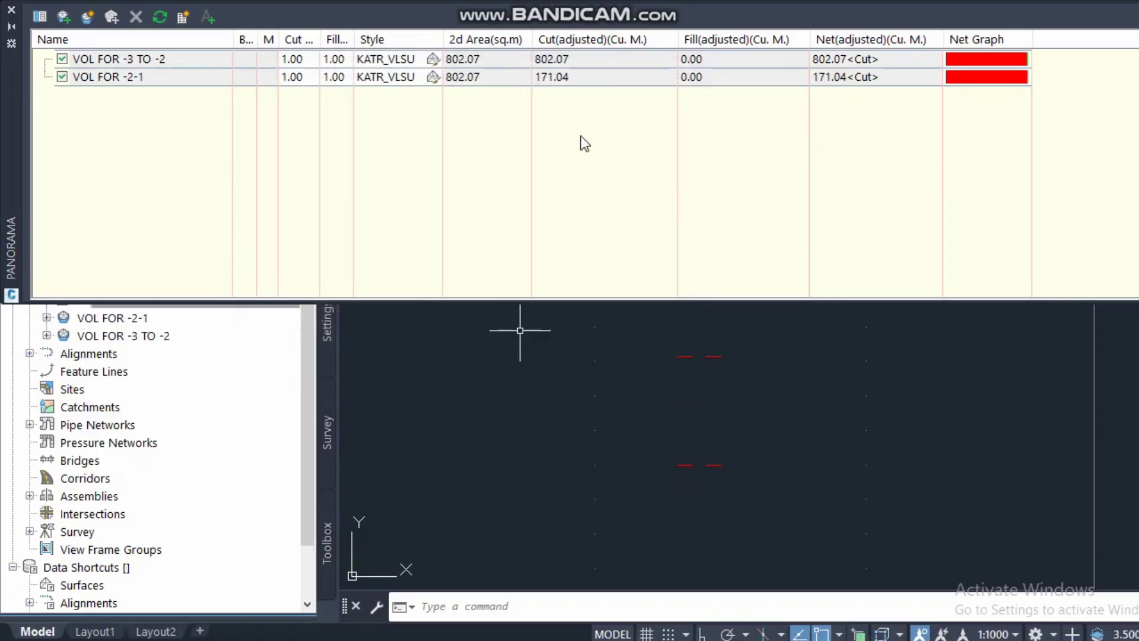
# Examine the coloured volume surface bands along the pipe trench in plan, close up at the start of the pipe
pyautogui.scroll(-5, 689, 348)
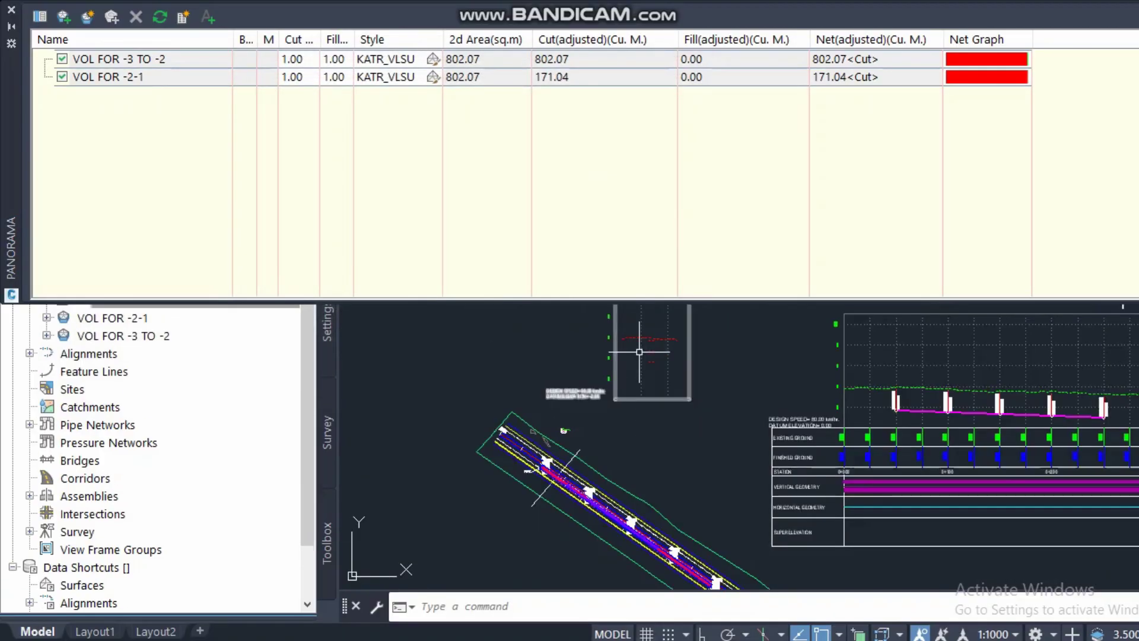
pyautogui.moveTo(656, 323); pyautogui.dragTo(657, 354, button='middle')
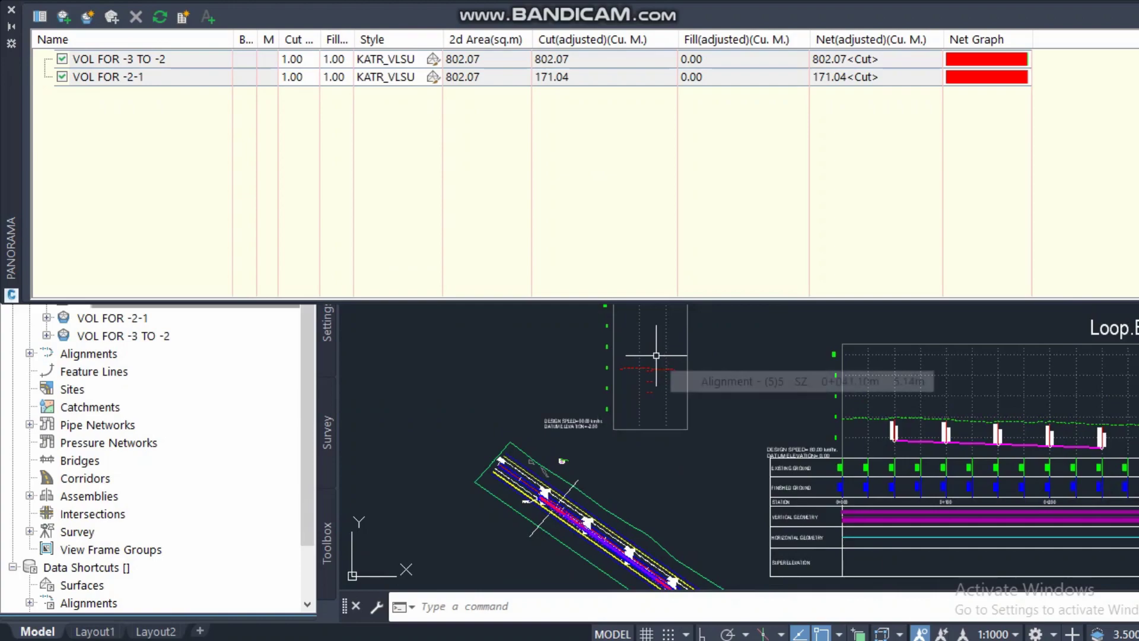
pyautogui.scroll(4, 520, 449)
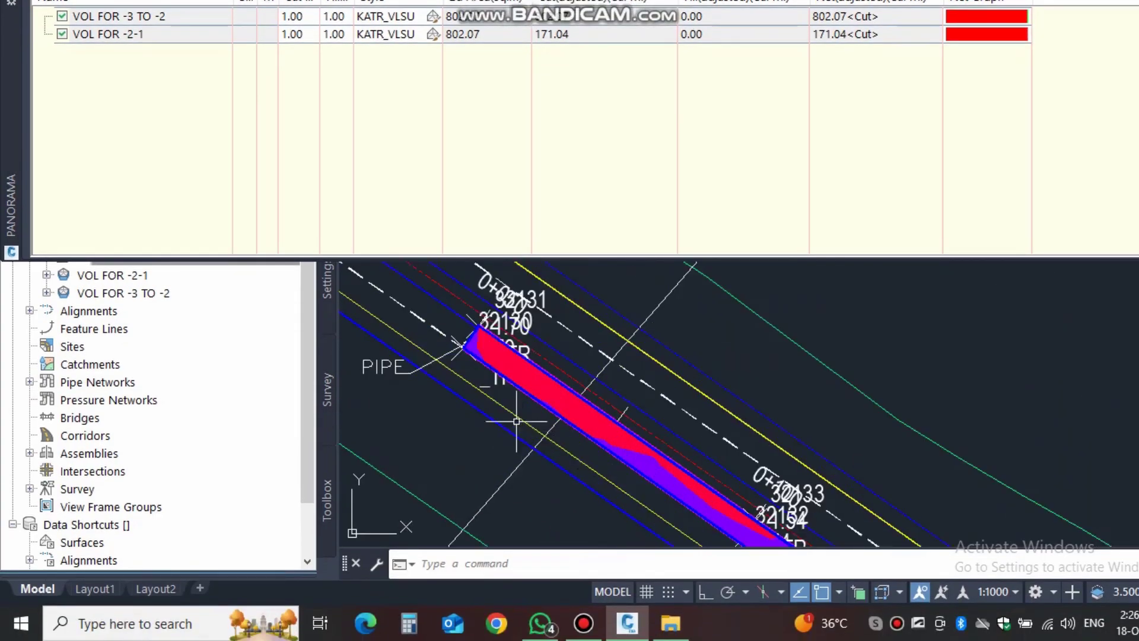
pyautogui.scroll(3, 509, 406)
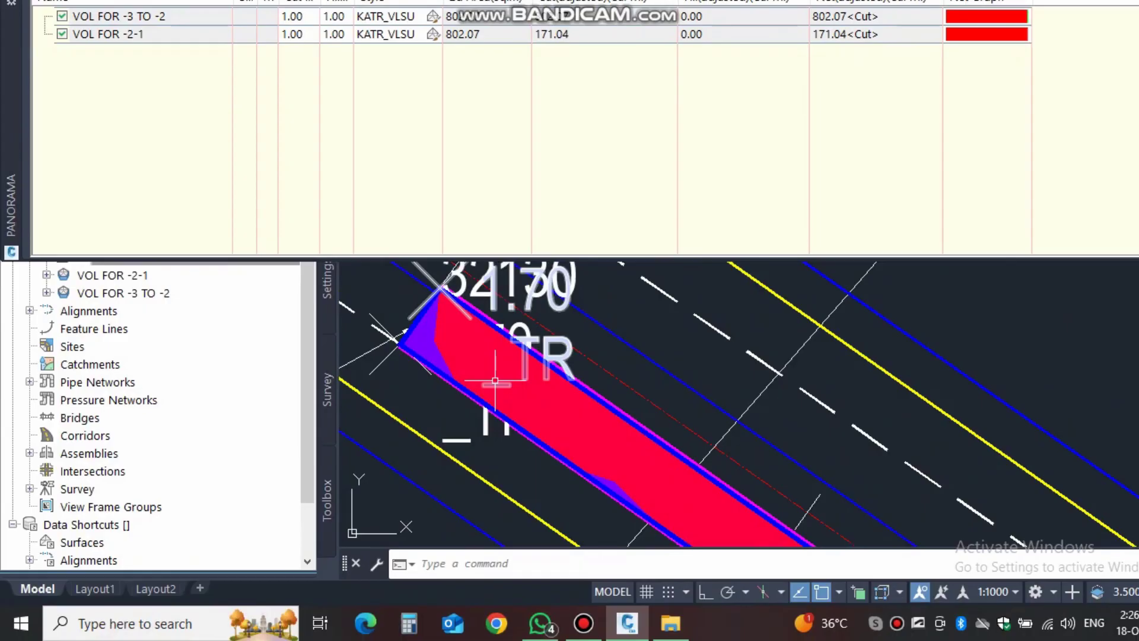
pyautogui.scroll(-5, 498, 380)
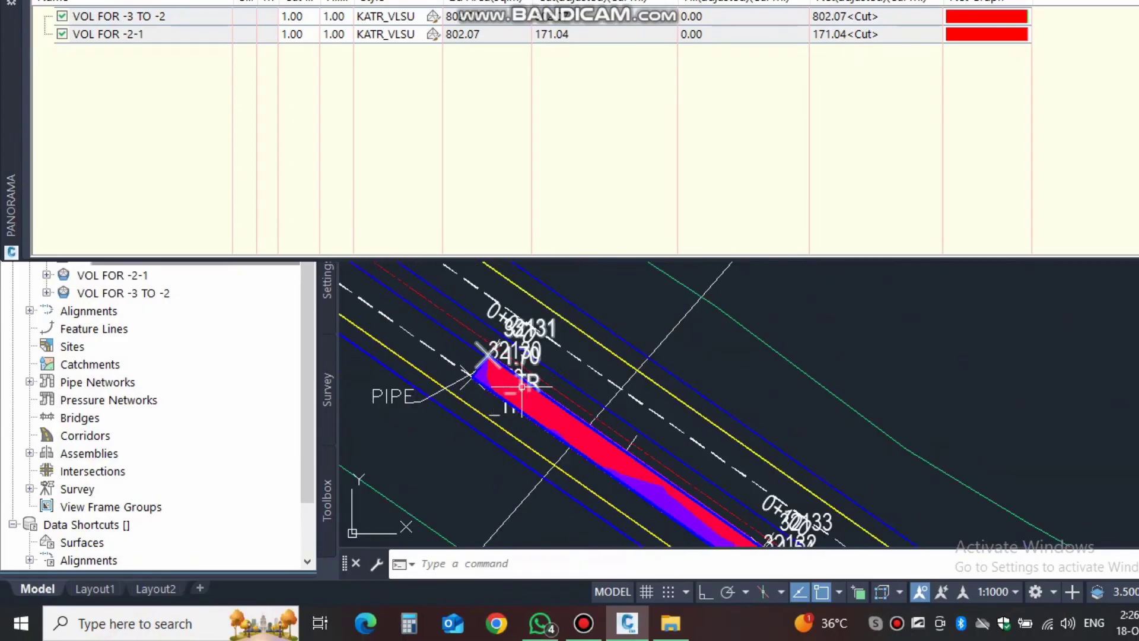
pyautogui.scroll(5, 465, 373)
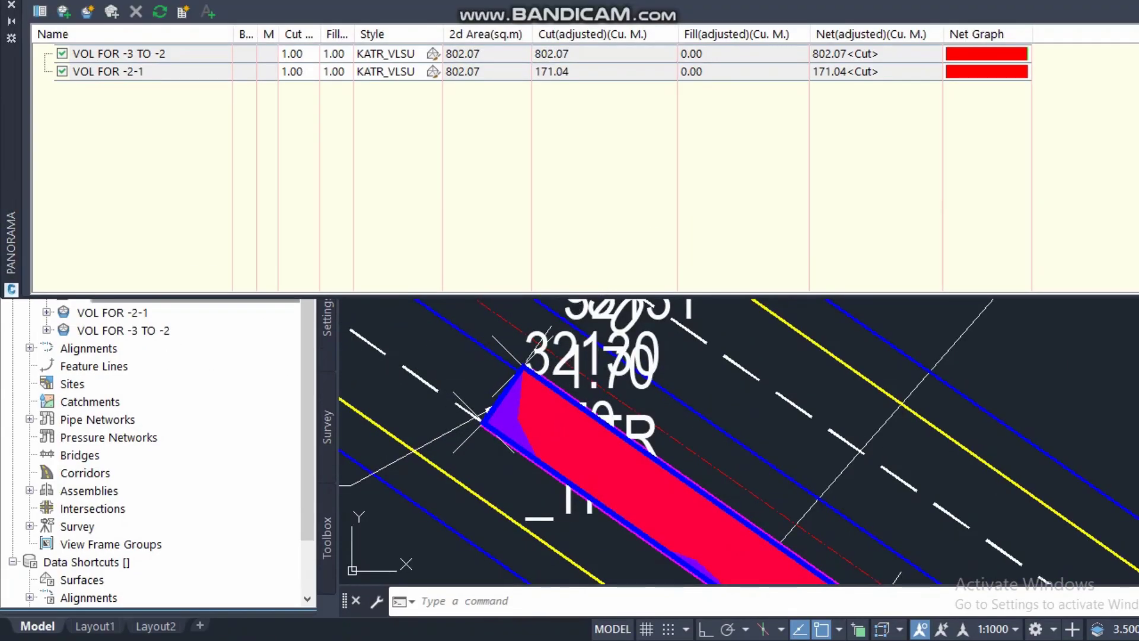
pyautogui.scroll(-2, 525, 365)
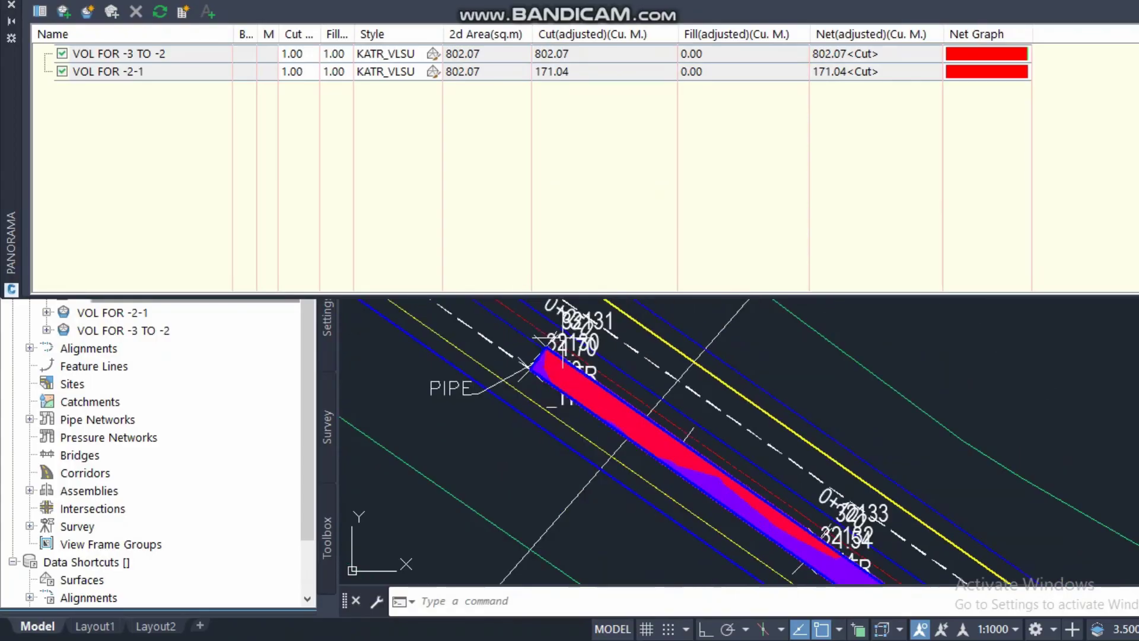